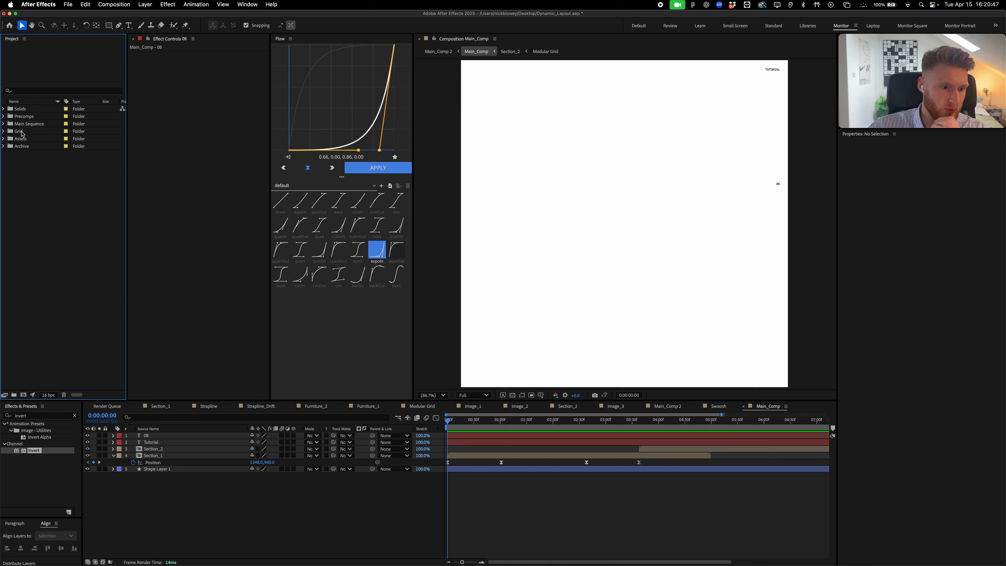
Open Main_Comp from the Main Sequence folder and briefly reveal its Section keyframes with U
left_click(4, 124)
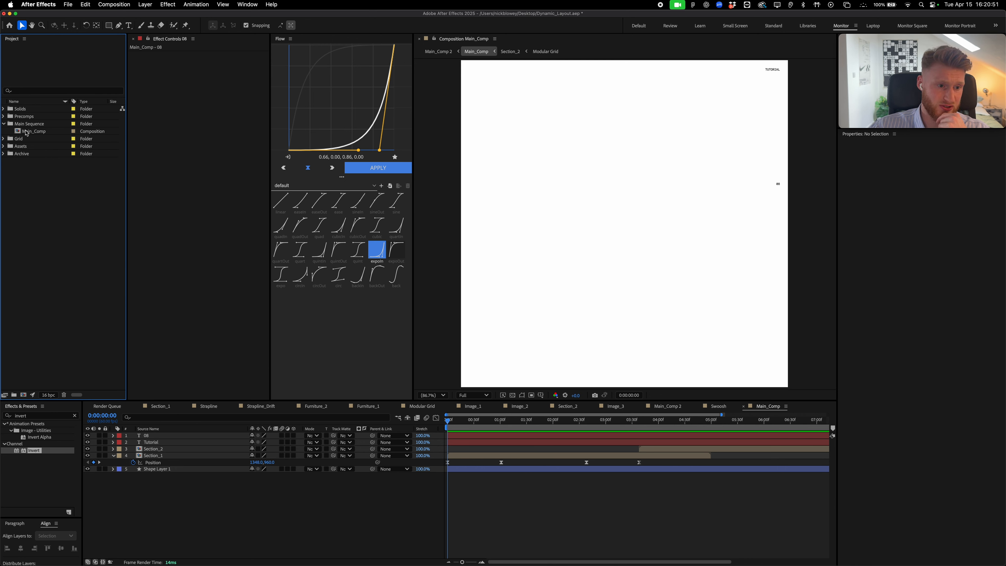
double_click(24, 132)
key("y")
key("u")
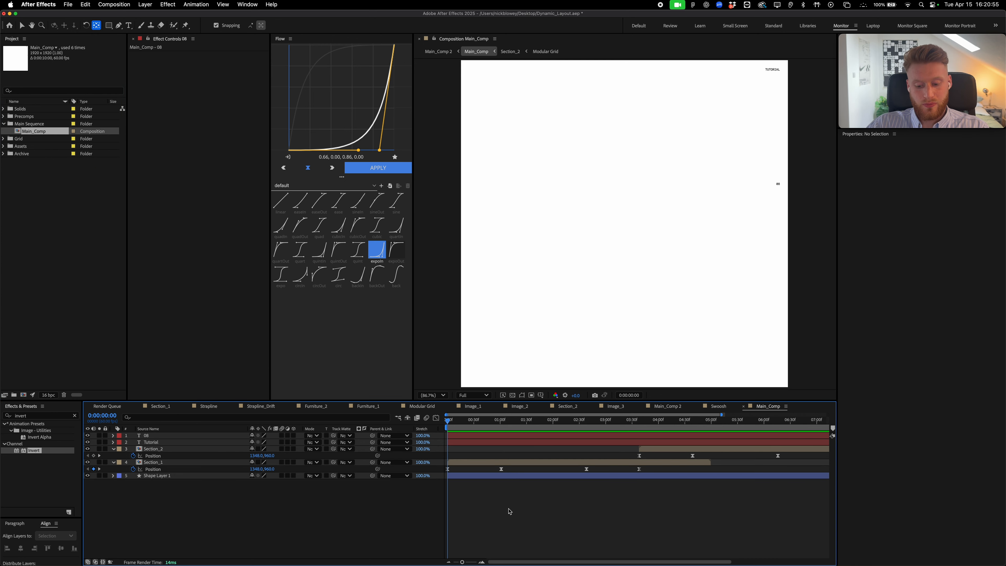
key("u")
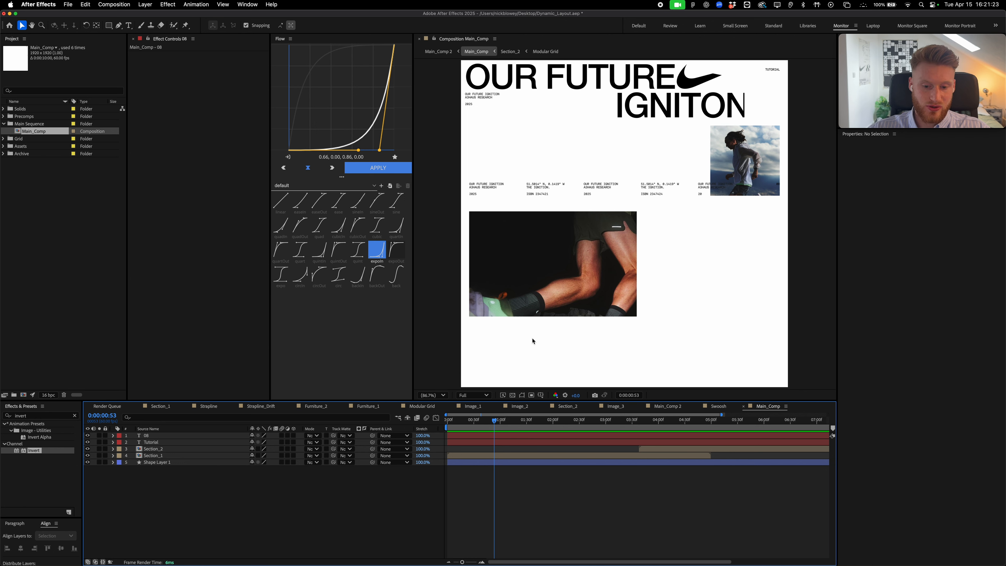
Preview the Section_1 layer's animation and reveal its Position keyframes
left_click(519, 456)
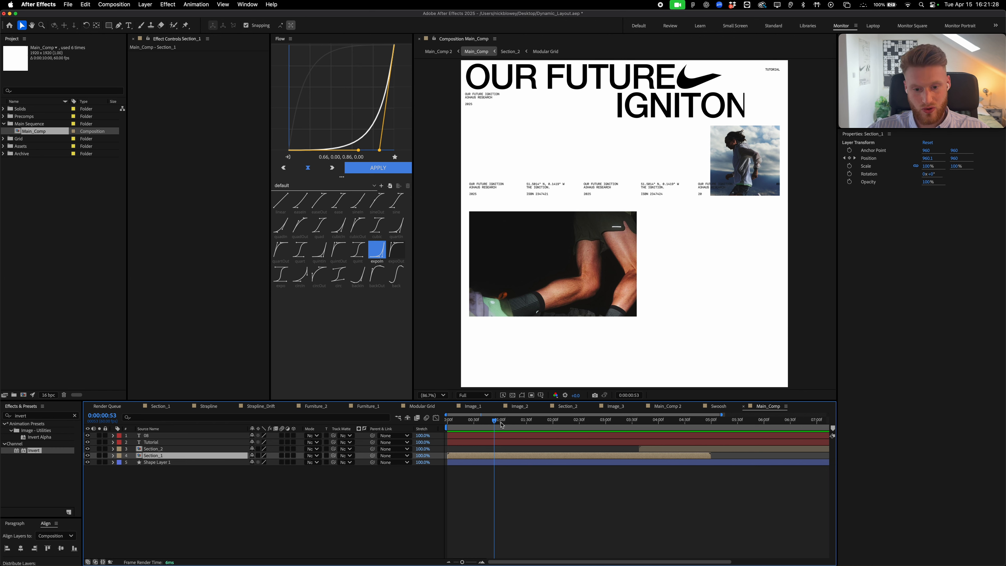
key("space")
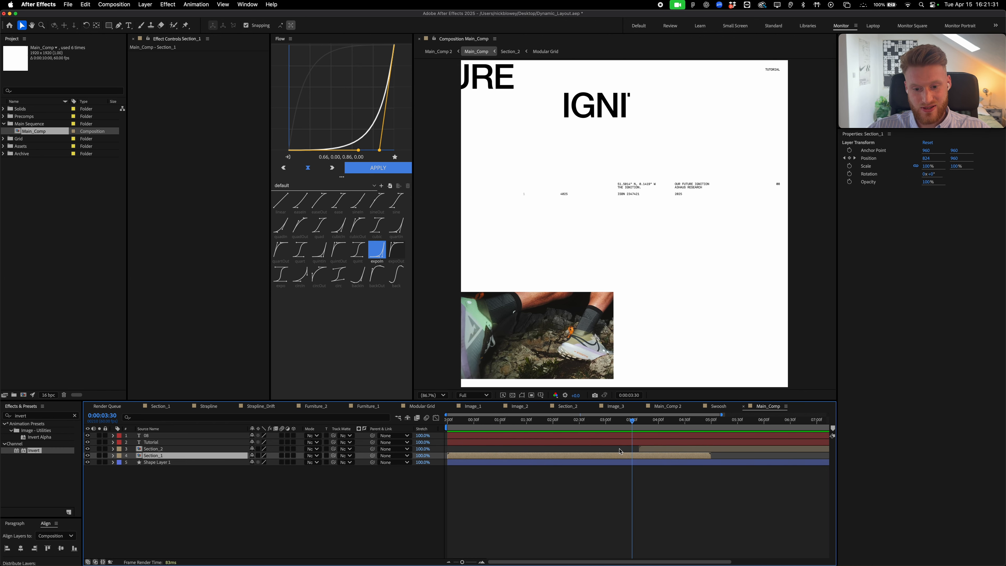
key("p")
Scrub the playhead from around 3:19 through the Section_1 slide-out
left_click(613, 463)
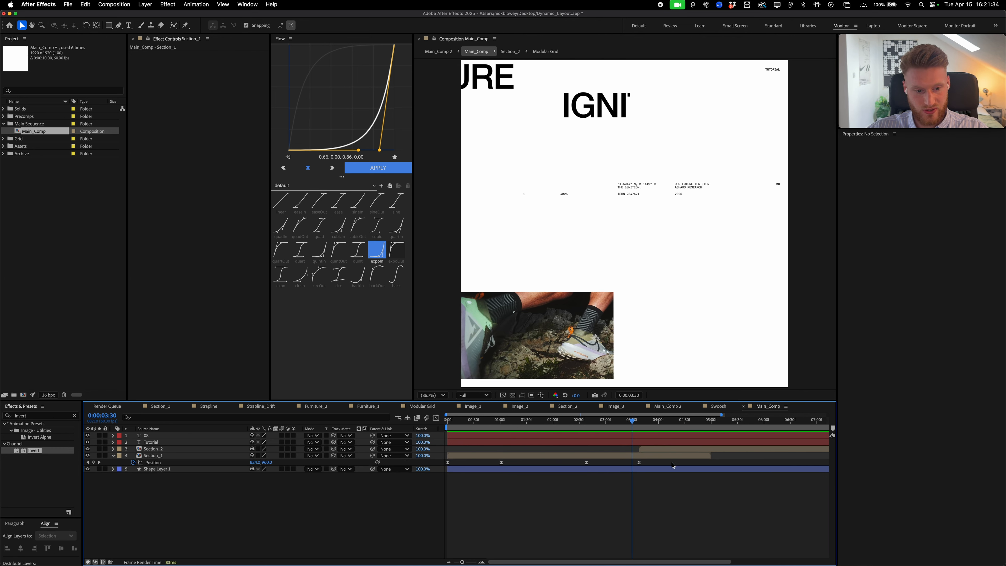
left_click(623, 422)
left_click_drag(622, 426, 727, 421)
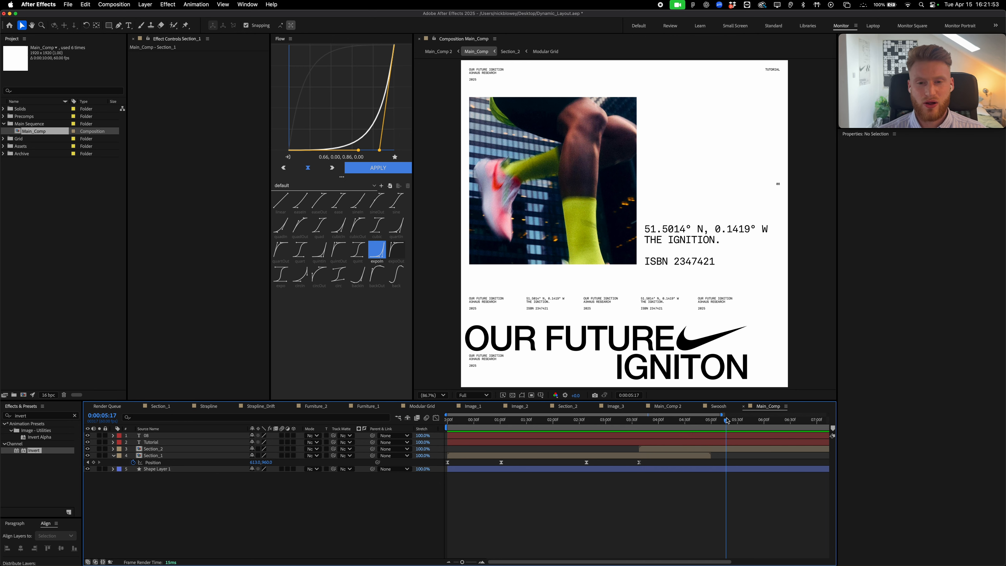
left_click(105, 333)
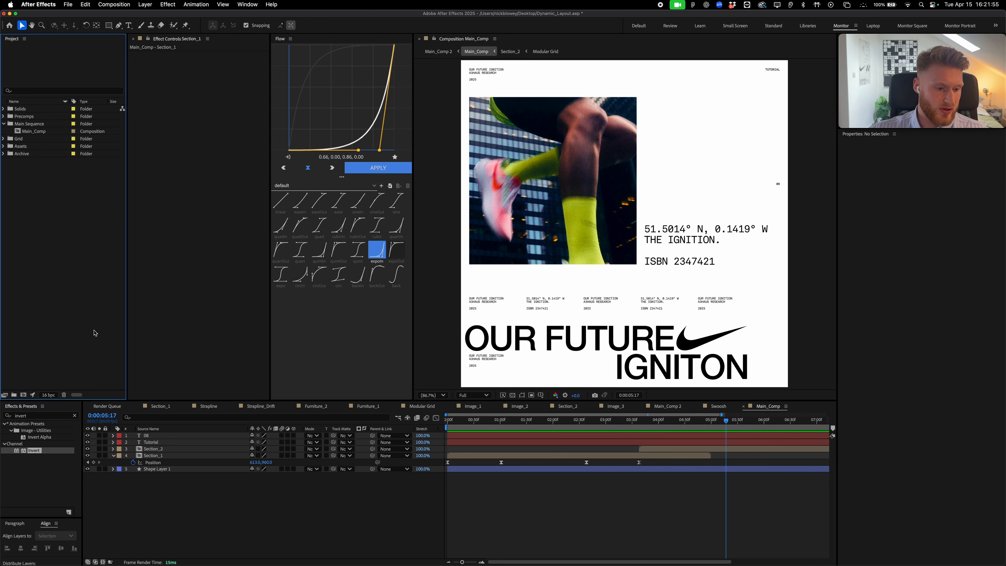
Create a default 1920×1920 Comp 1, review Grids & Guides preferences unchanged, and enable View > Show Grid
left_click(22, 395)
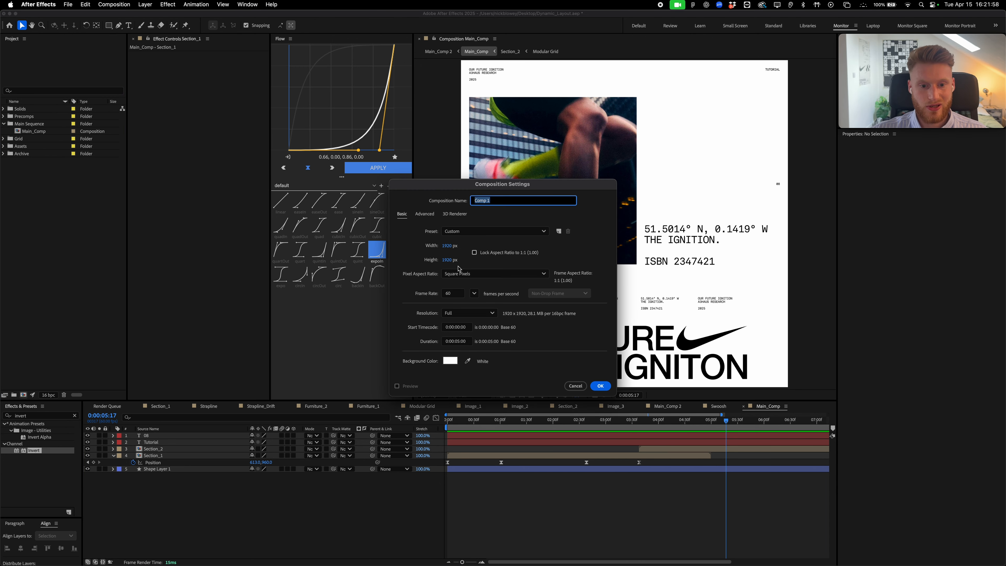
left_click(605, 386)
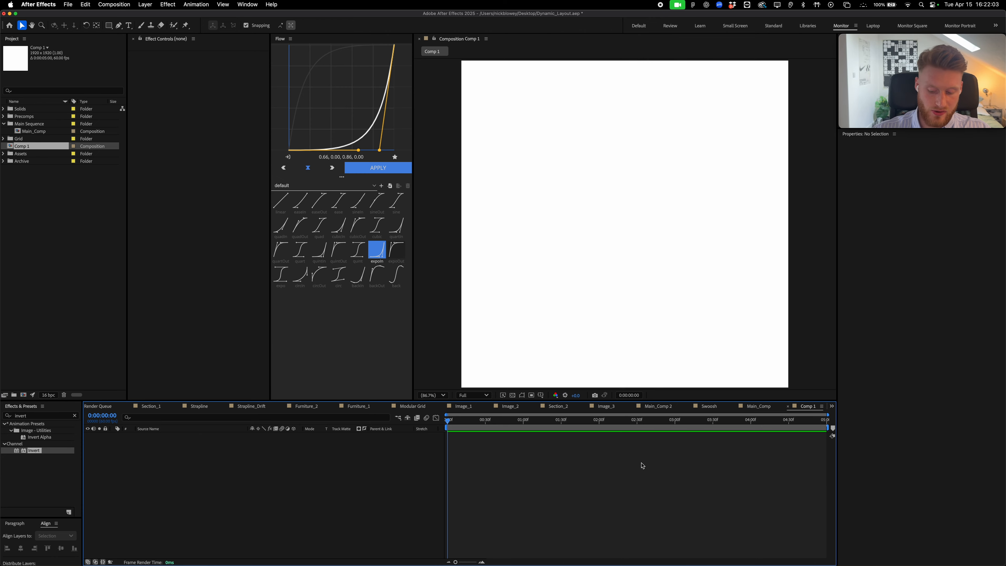
left_click(46, 4)
mouse_move(61, 36)
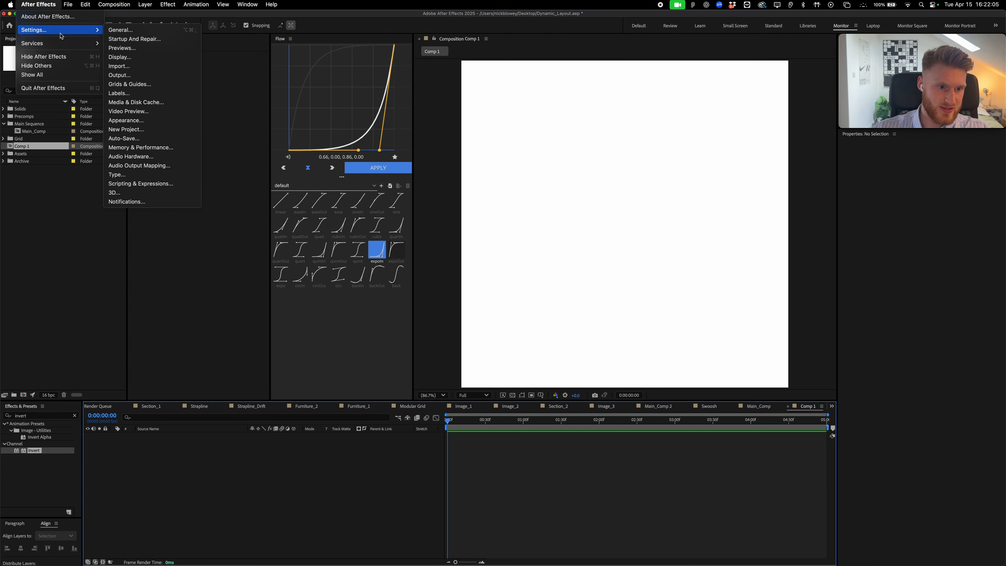
left_click(130, 84)
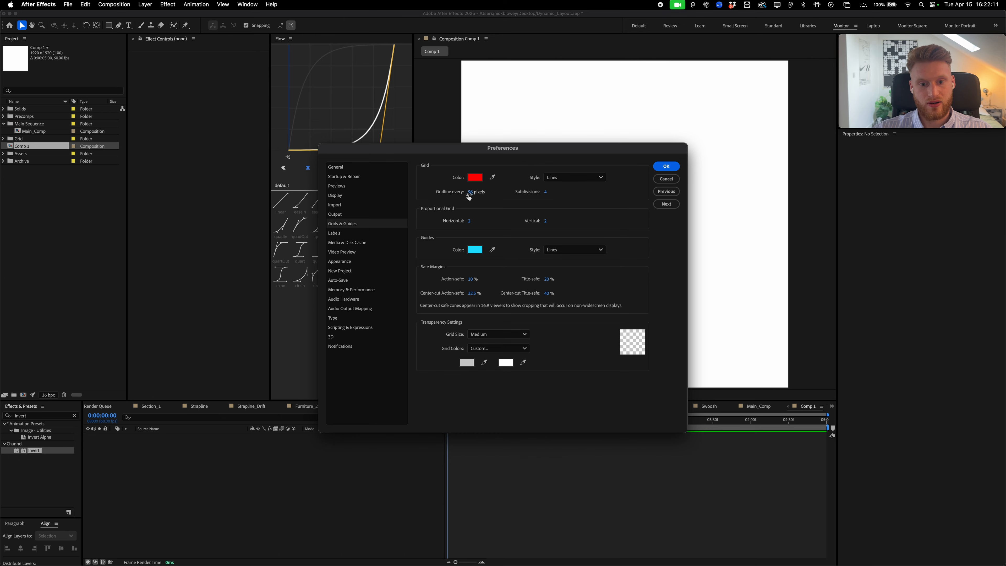
left_click(666, 179)
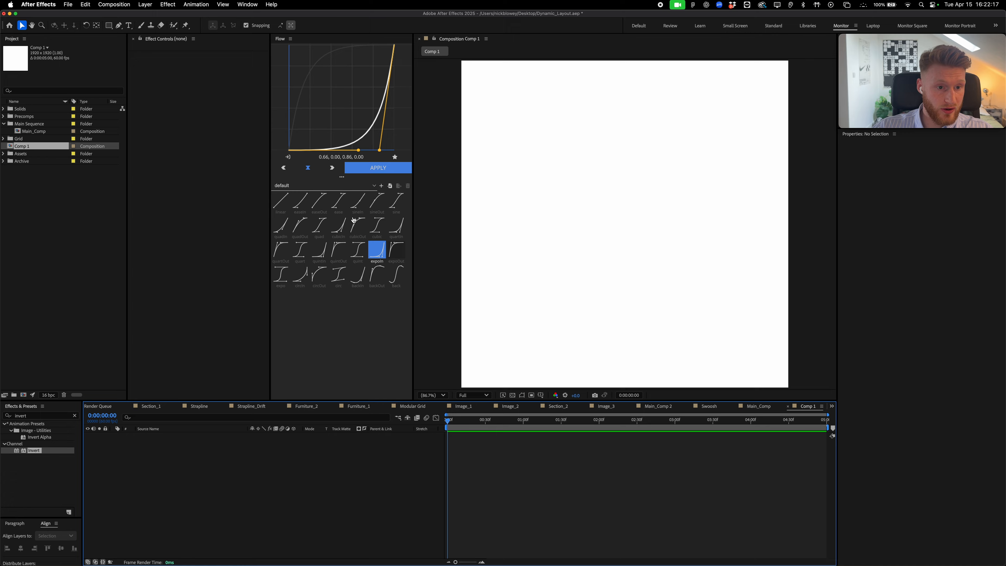
left_click(225, 6)
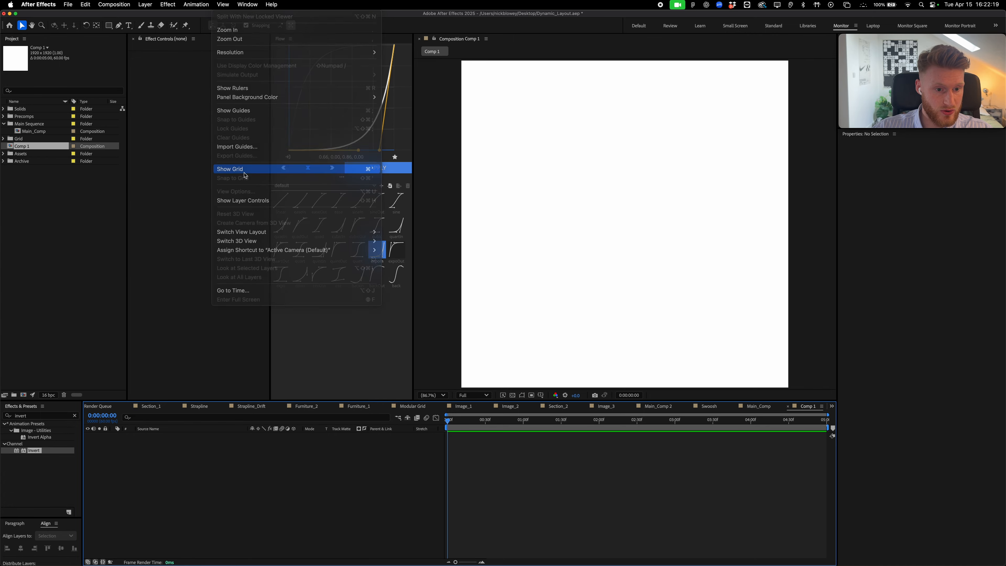
left_click(246, 175)
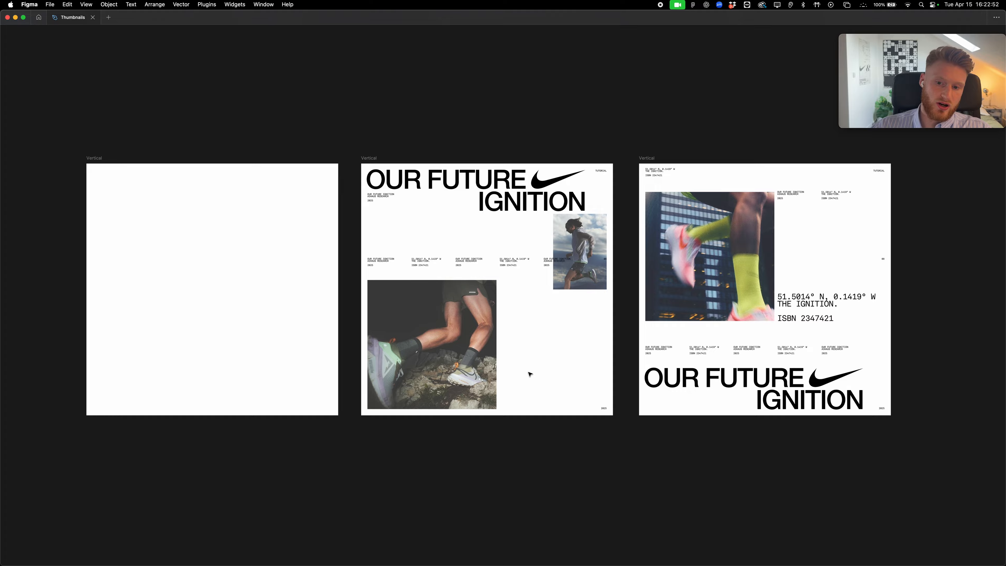
Show layout grids on all frames and pan across the gridded poster layouts
key("shift+g")
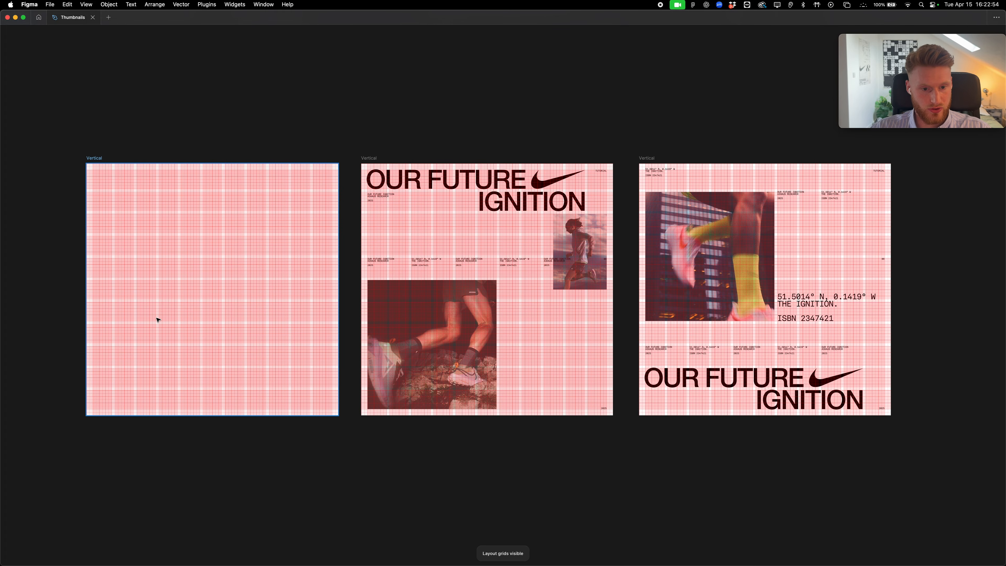
left_click_drag(157, 319, 255, 318)
scroll(217, 199, "up", 5)
left_click_drag(327, 251, 71, 204)
left_click_drag(558, 187, 414, 170)
scroll(445, 238, "up", 10)
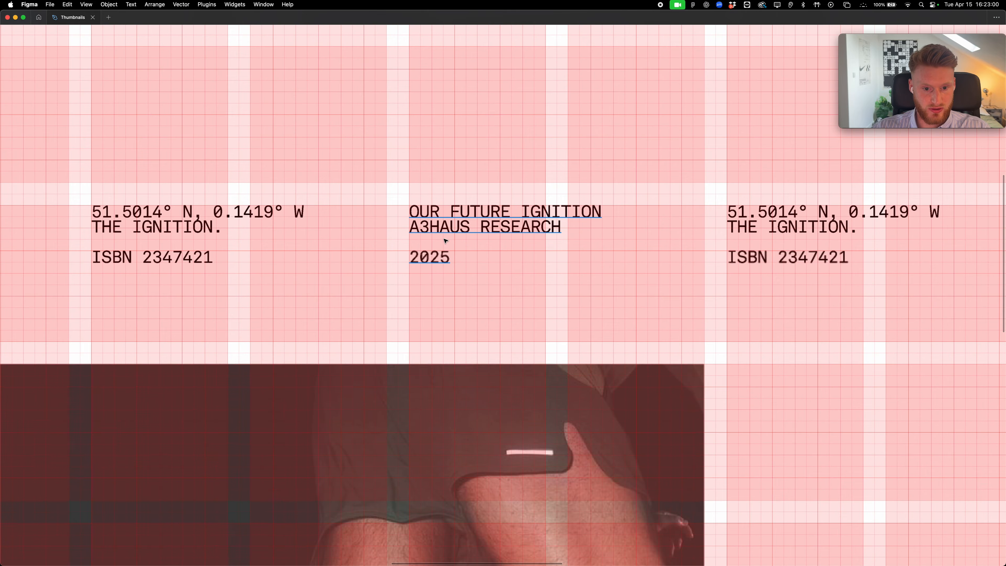
left_click_drag(734, 226, 359, 272)
scroll(518, 224, "down", 5)
left_click_drag(518, 224, 209, 241)
scroll(466, 220, "down", 5)
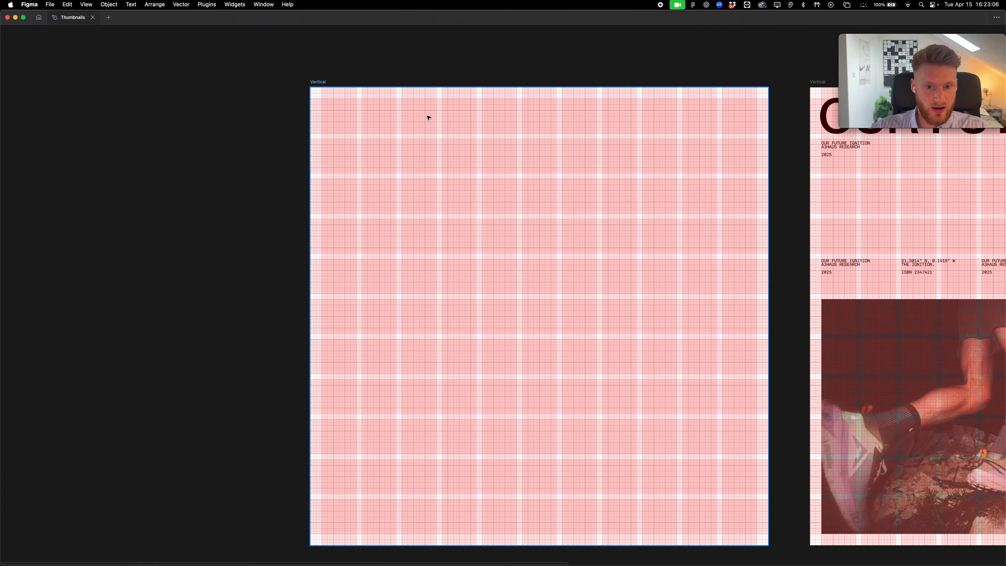
Draw a 144×144 square in the empty grid frame
left_click_drag(429, 117, 314, 60)
left_click_drag(227, 140, 220, 180)
scroll(237, 189, "down", 1)
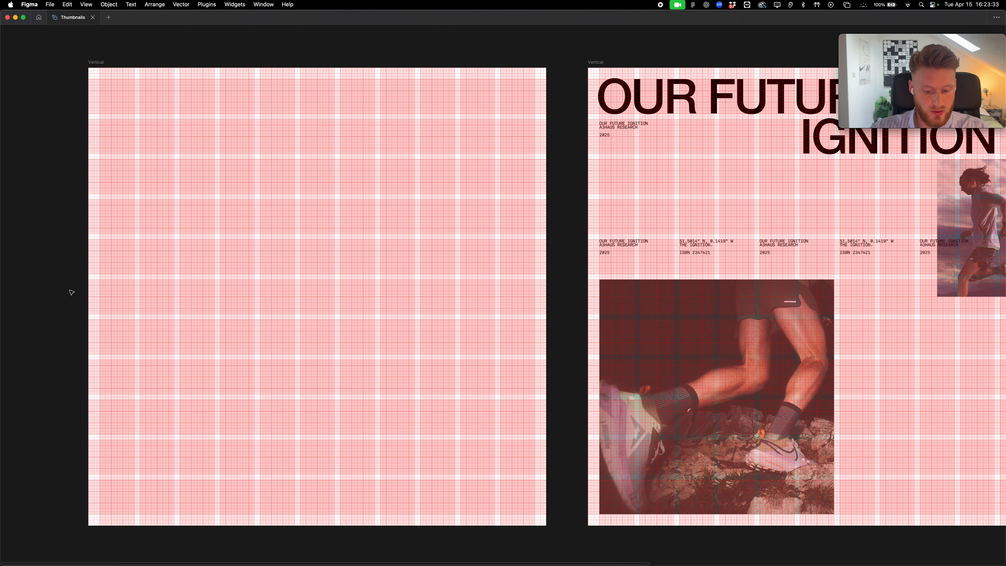
left_click_drag(99, 80, 134, 114)
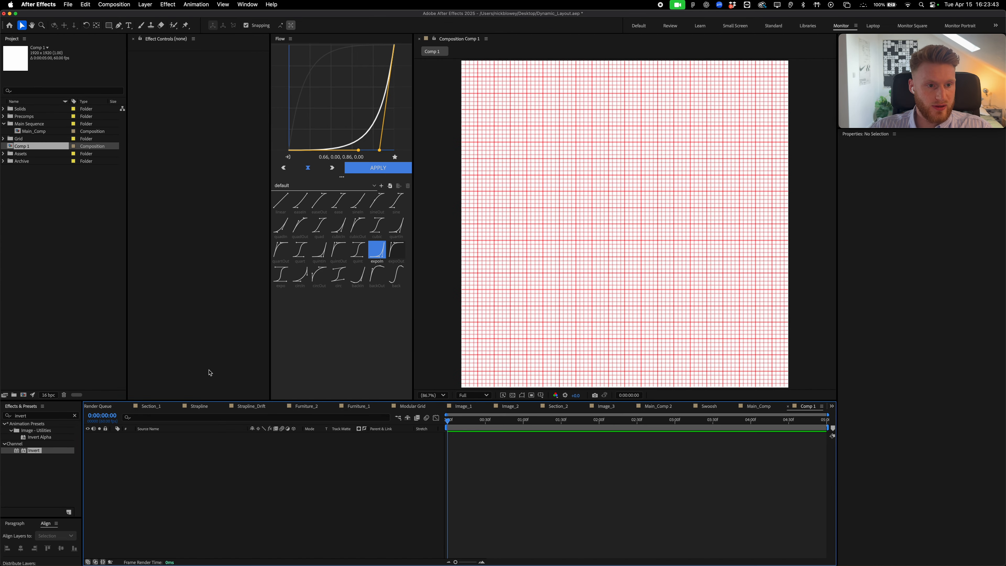
Add a rectangle shape layer with unlinked size set to 144×144
double_click(108, 25)
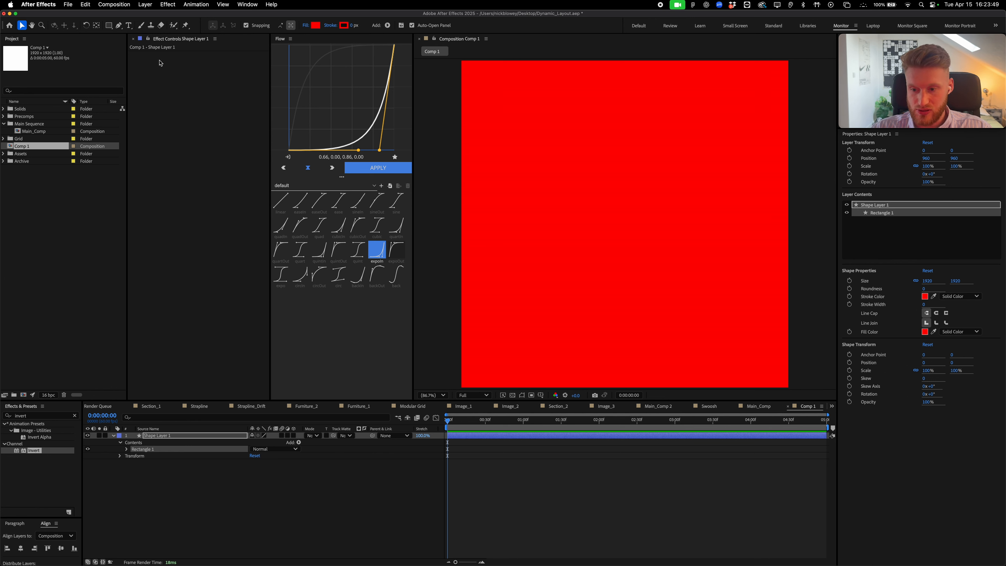
left_click(915, 280)
left_click(927, 282)
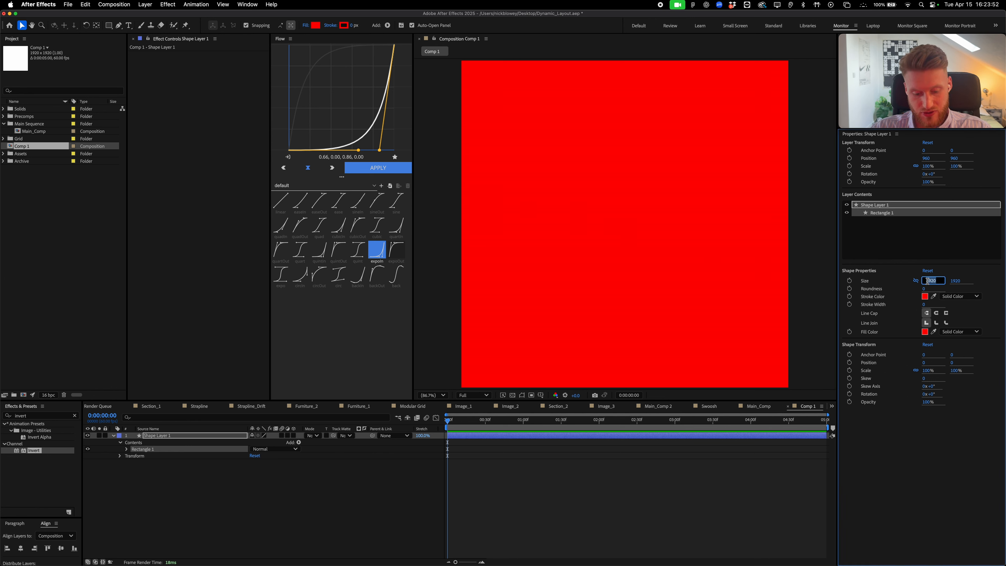
type("144")
left_click(958, 280)
type("1")
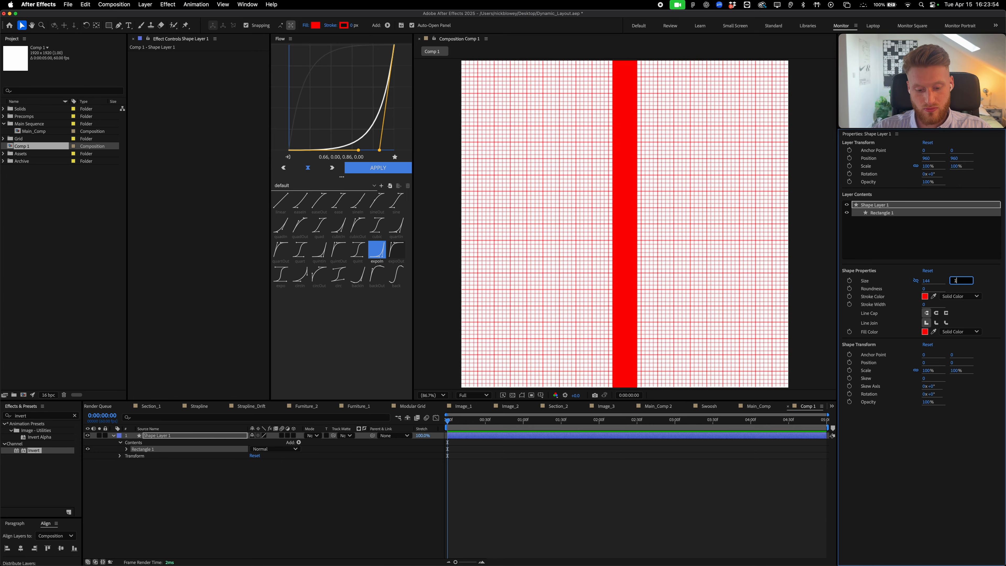
type("44")
key("Return")
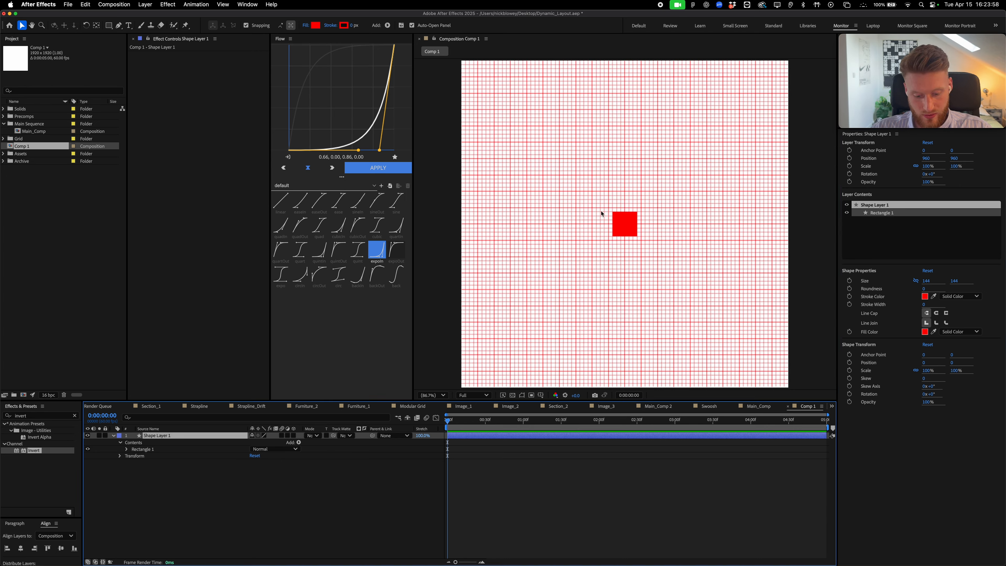
Move the square's anchor point to its top-left corner with the Pan Behind tool
key("shift+super+h")
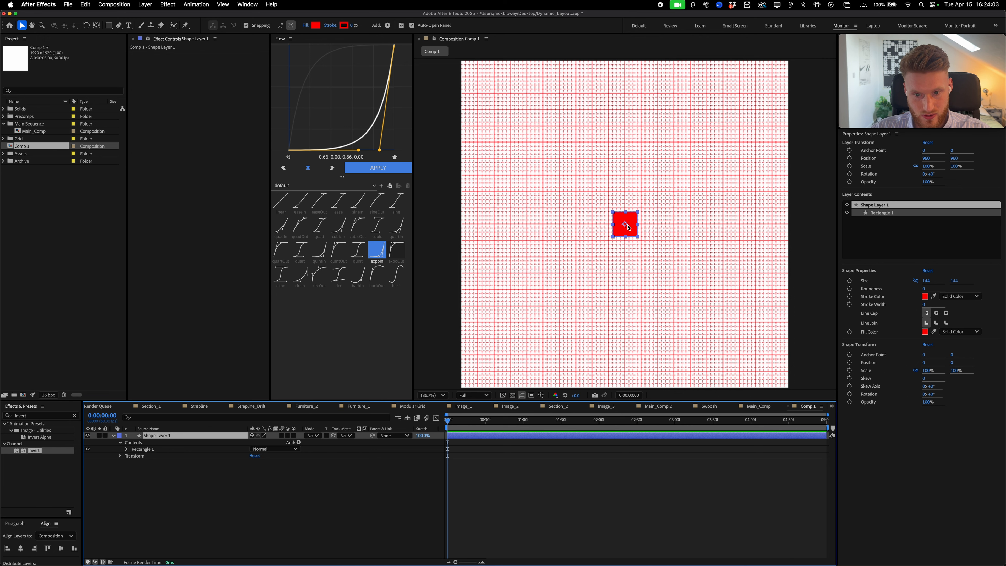
left_click_drag(627, 224, 661, 304)
scroll(485, 81, "up", 2)
key(".")
key(".")
left_click_drag(633, 261, 681, 324)
key("y")
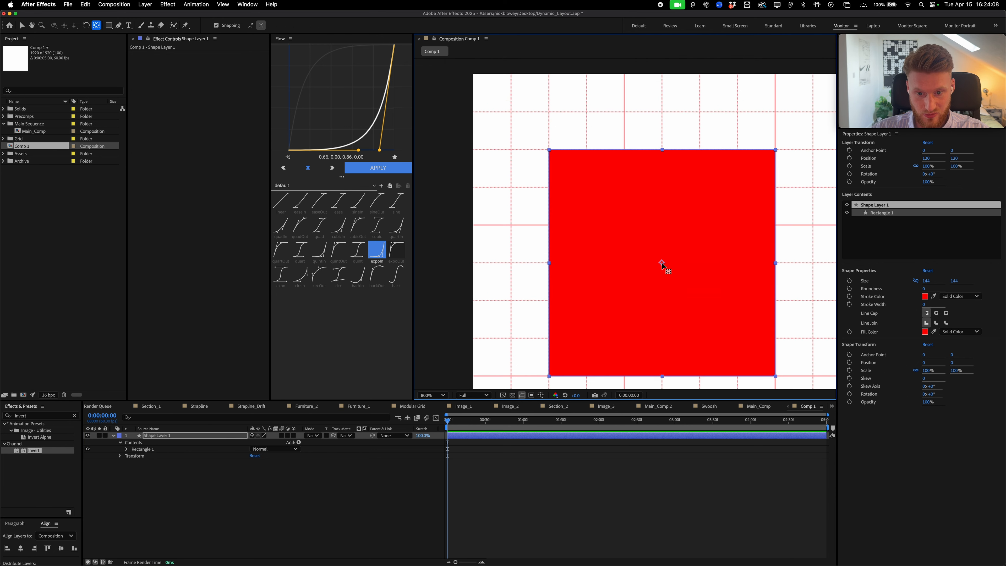
left_click_drag(662, 264, 549, 150)
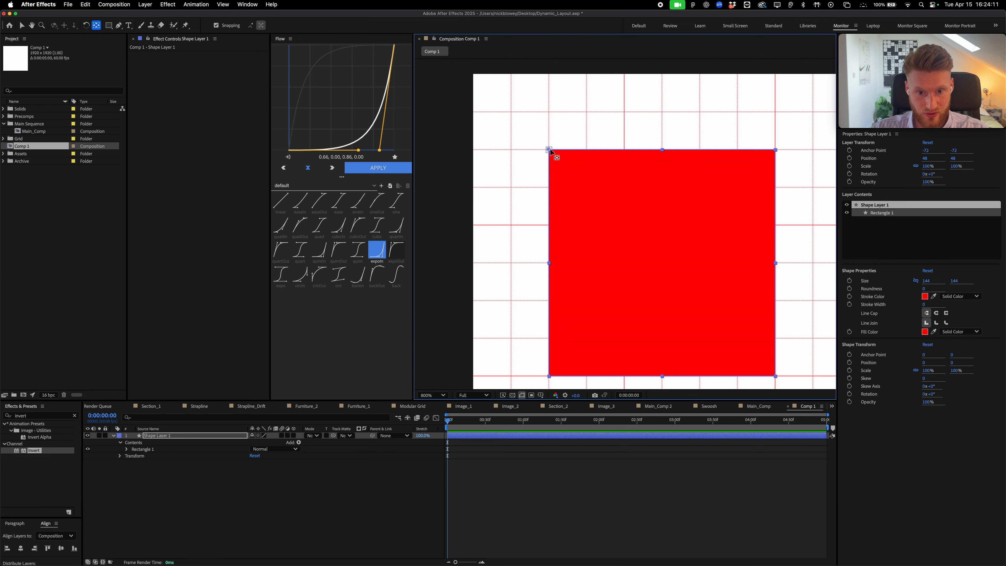
scroll(569, 177, "down", 2)
scroll(605, 228, "down", 1)
left_click_drag(619, 243, 633, 267)
scroll(633, 267, "up", 3)
left_click_drag(669, 318, 613, 203)
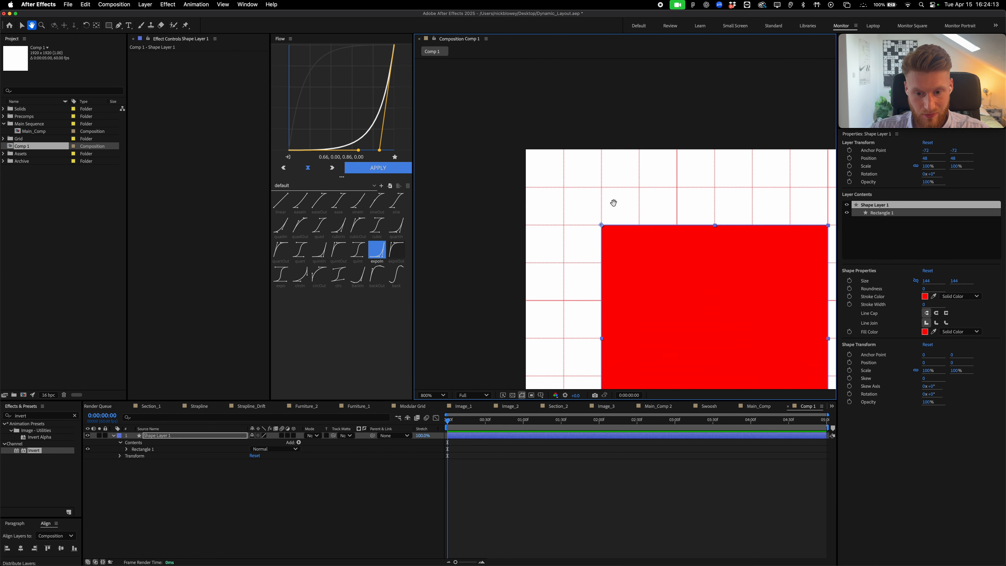
scroll(614, 203, "down", 5)
key("v")
Set the rectangle height to 1920 and align it to the composition's top
left_click(957, 280)
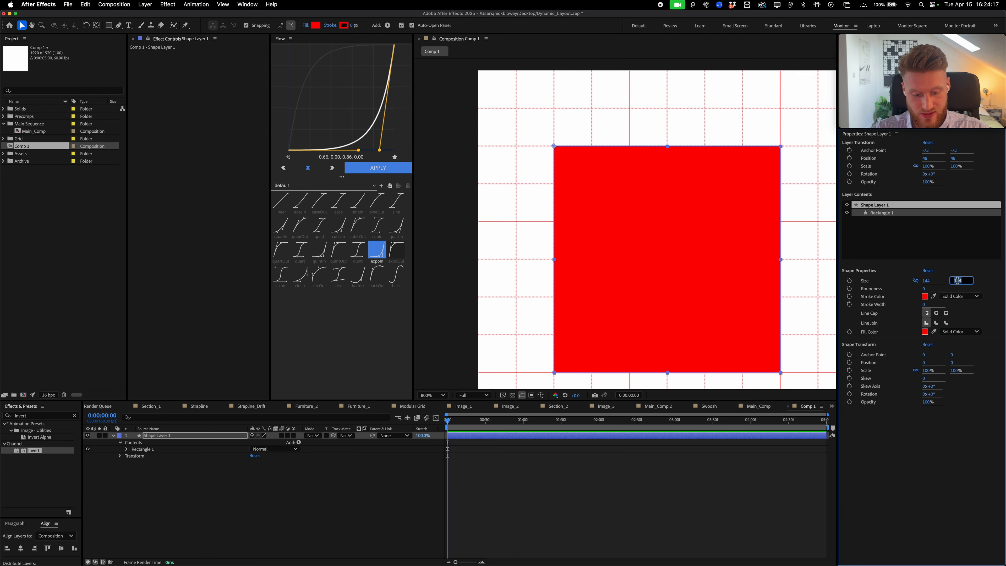
type("1920")
key("Return")
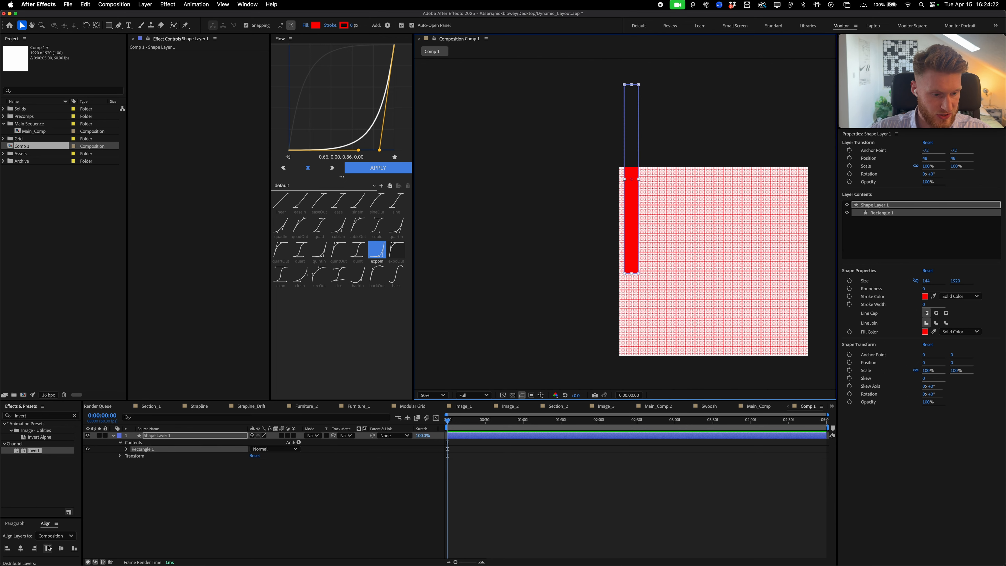
left_click(47, 548)
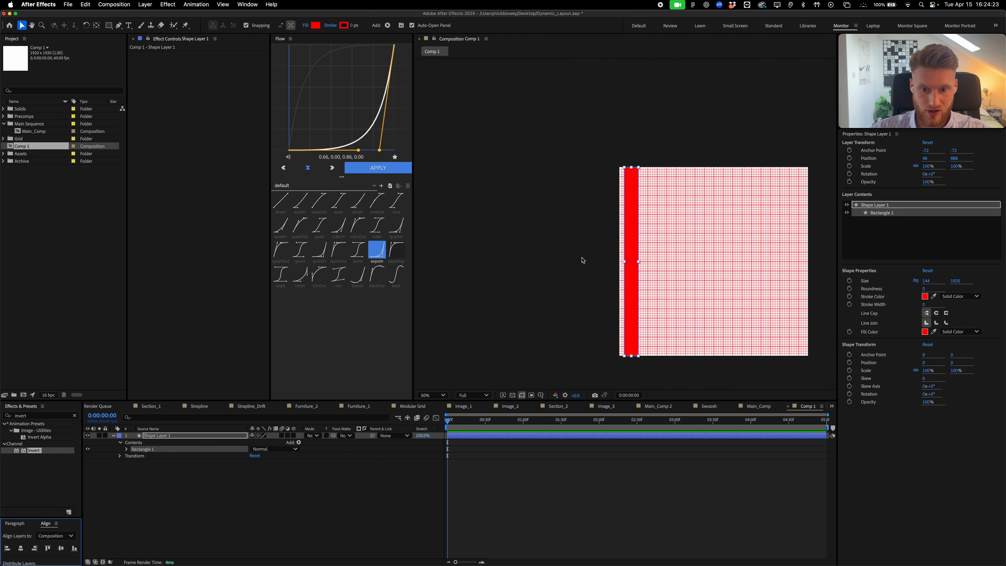
Add a Repeater to the red rectangle with 11 copies
left_click(355, 486)
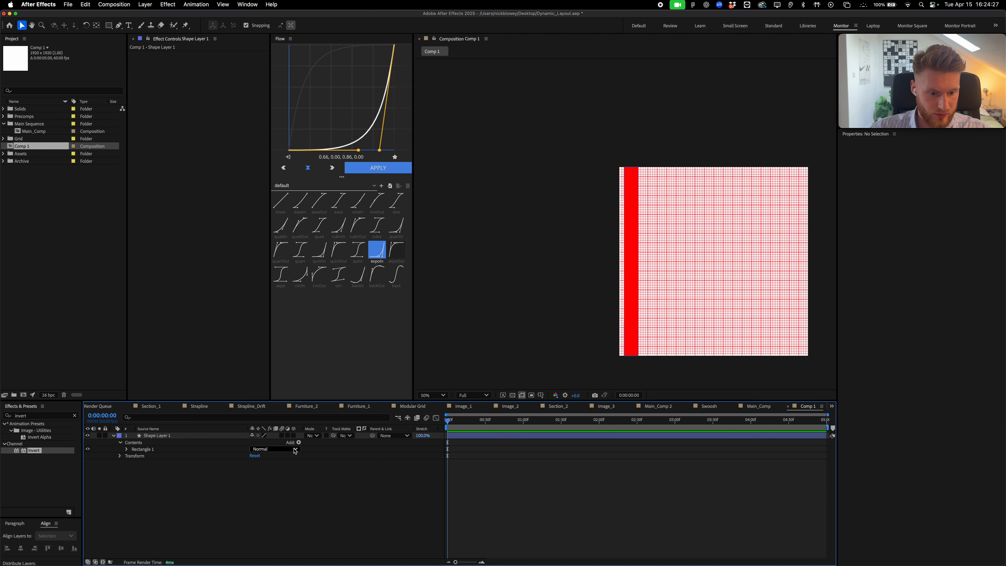
left_click(298, 442)
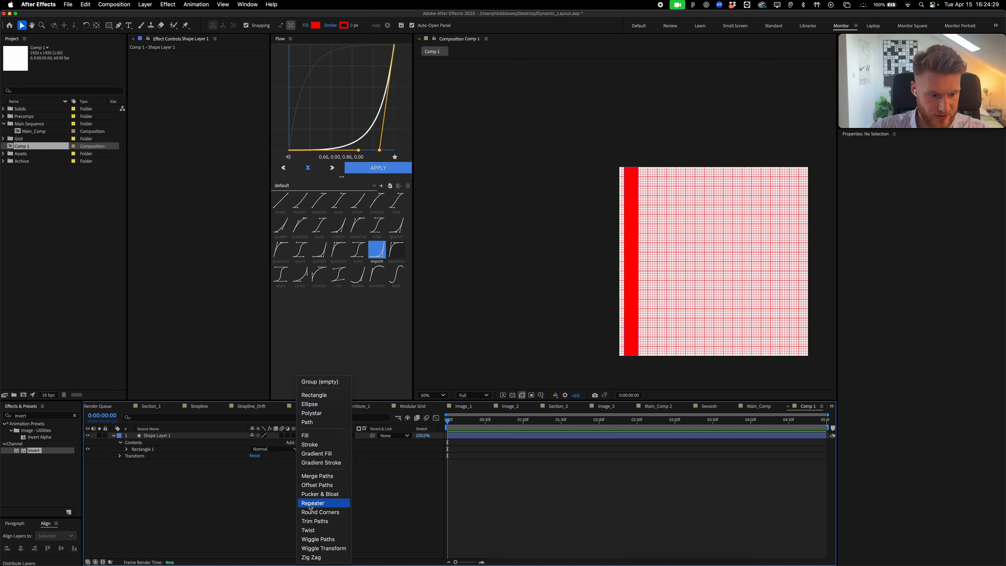
left_click(310, 503)
left_click(254, 462)
type("11")
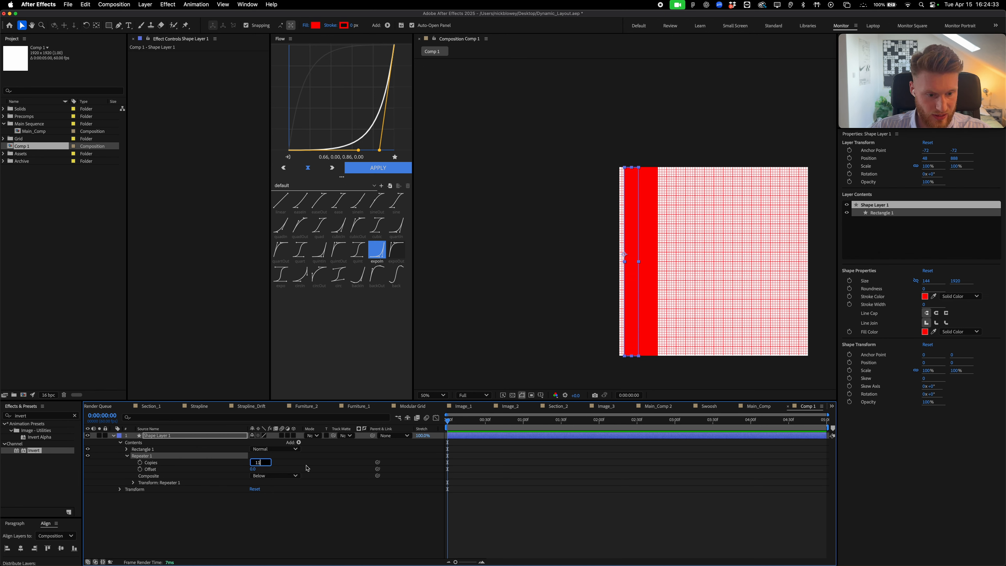
left_click(305, 468)
Set the Repeater transform's Position X offset to 144
left_click(133, 482)
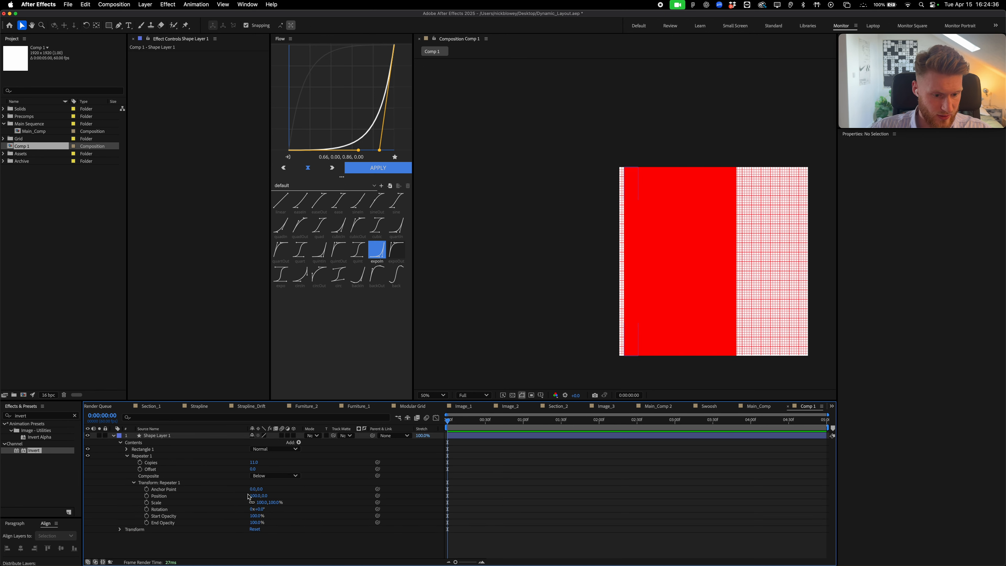
left_click(256, 495)
type("144")
left_click(306, 494)
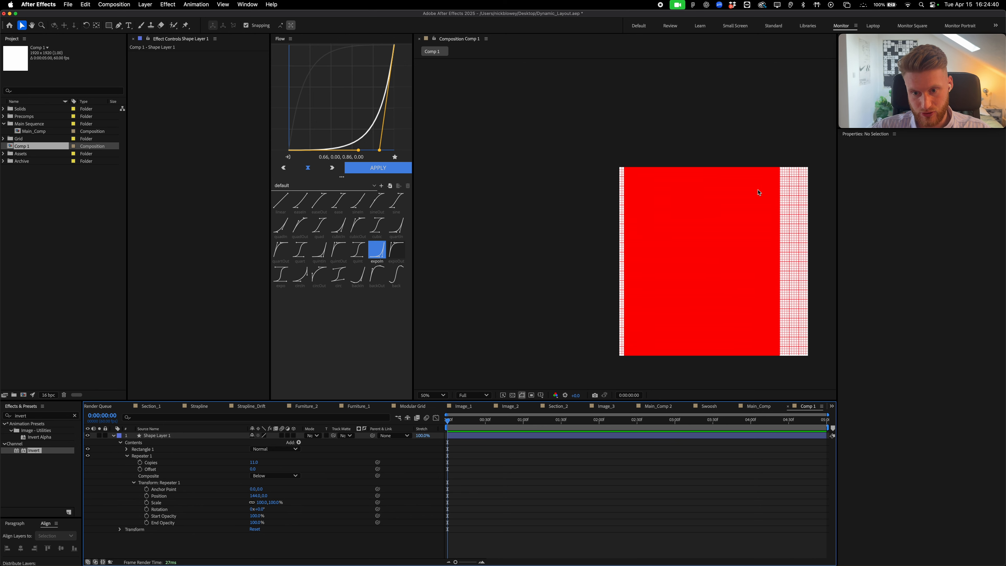
Measure a 24 px gutter square in Figma before revising the offset
left_click(252, 497)
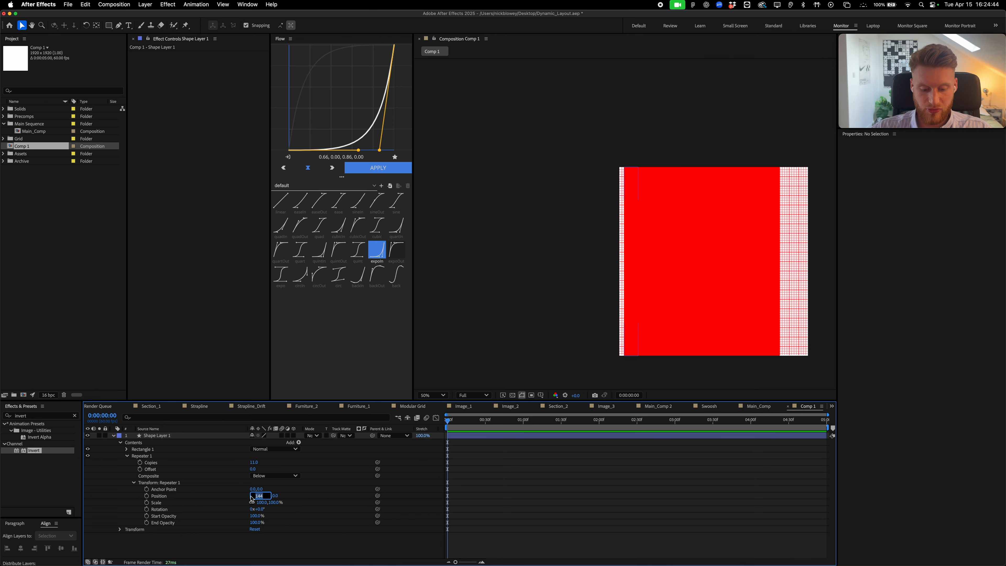
key("super+Tab")
left_click_drag(134, 193, 140, 199)
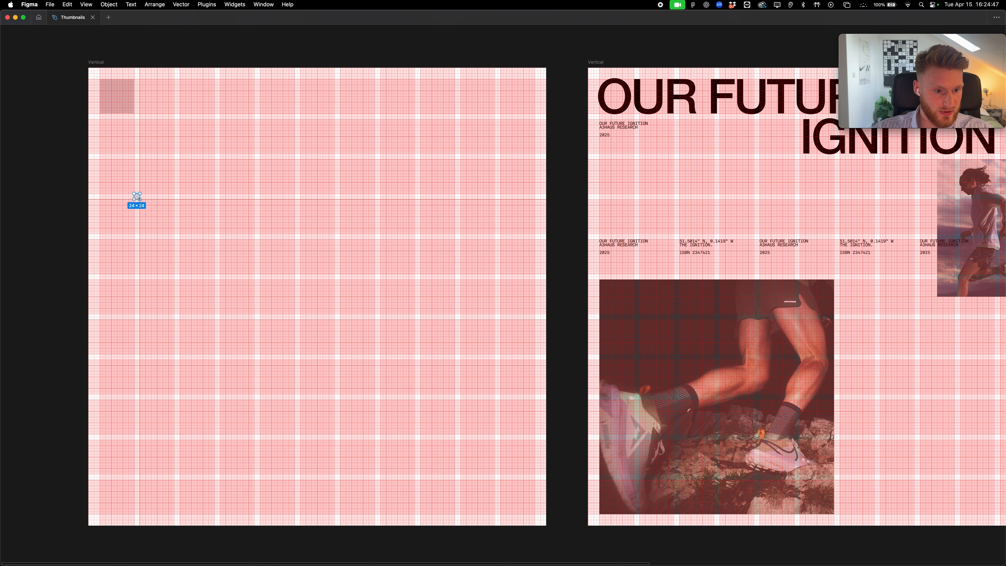
Change the Repeater offset to 144+24 (168 px) and inspect the column gaps
key("super+Tab")
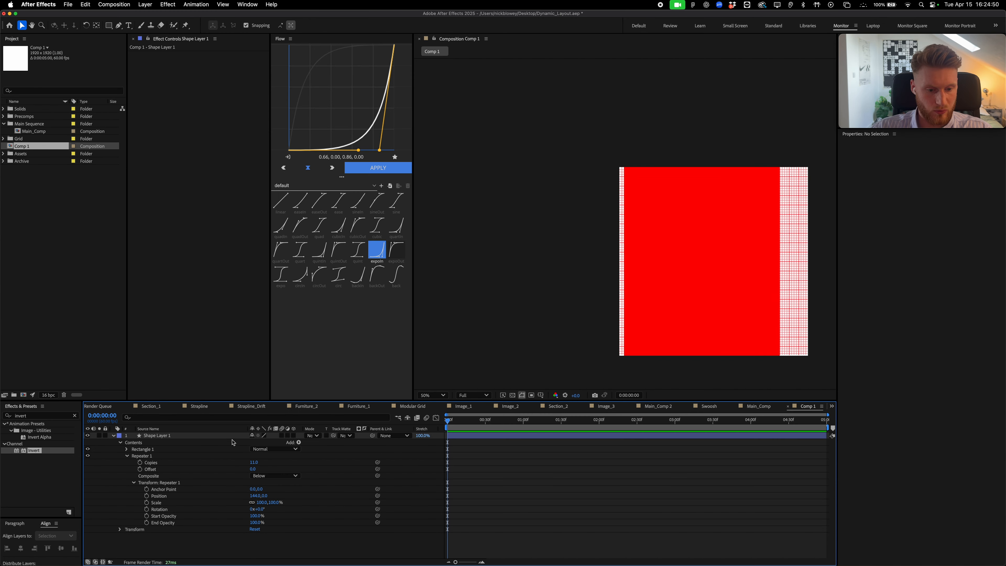
type("144+24")
key("Return")
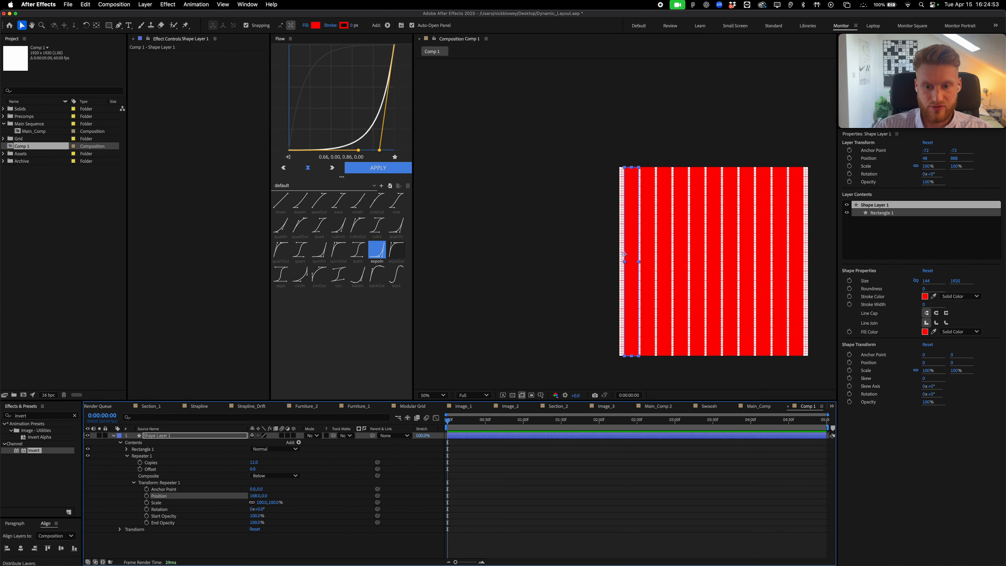
key("period")
key("period")
left_click_drag(756, 224, 277, 204)
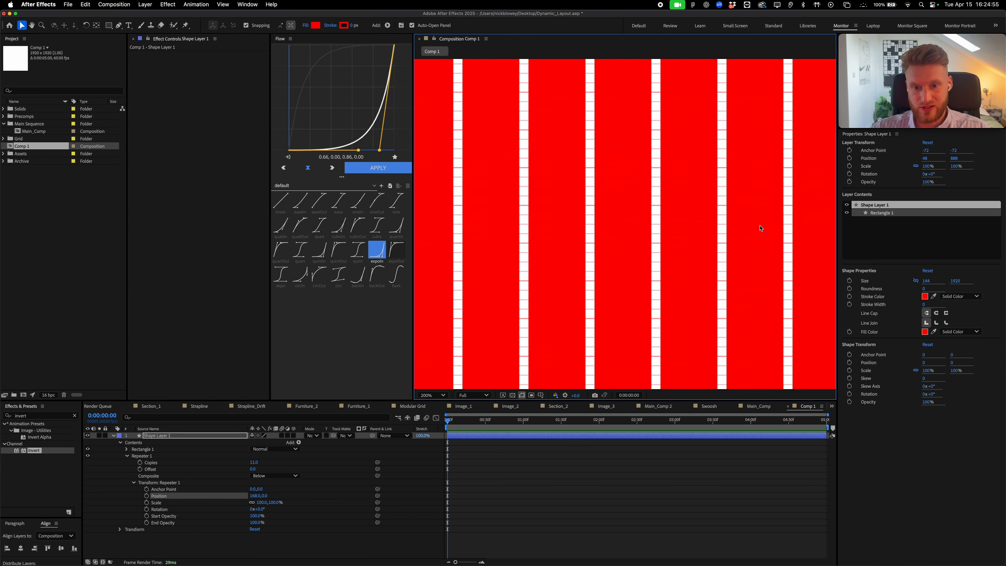
left_click_drag(761, 227, 706, 228)
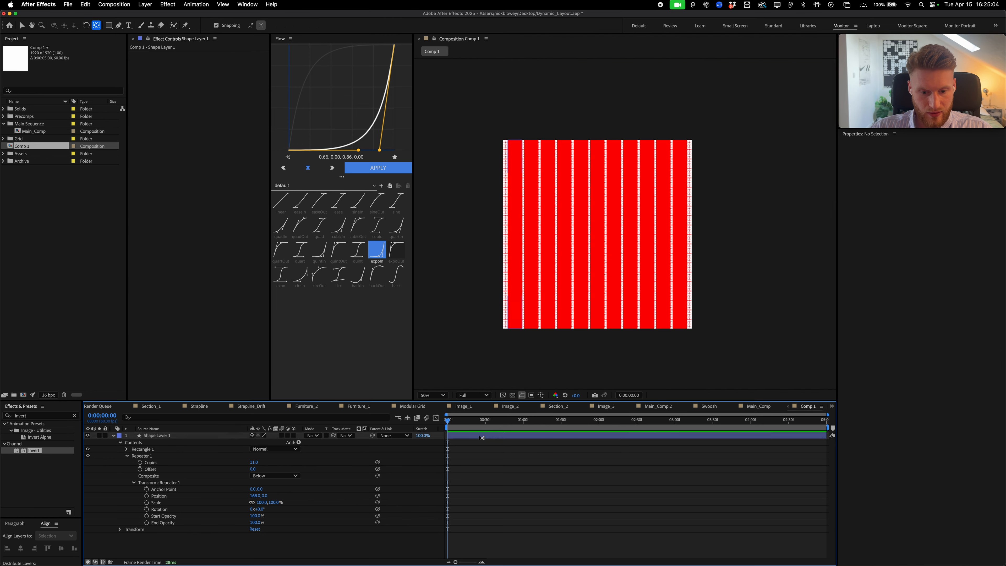
Set the column layer's opacity to 25%
left_click(462, 435)
key("t")
left_click(260, 442)
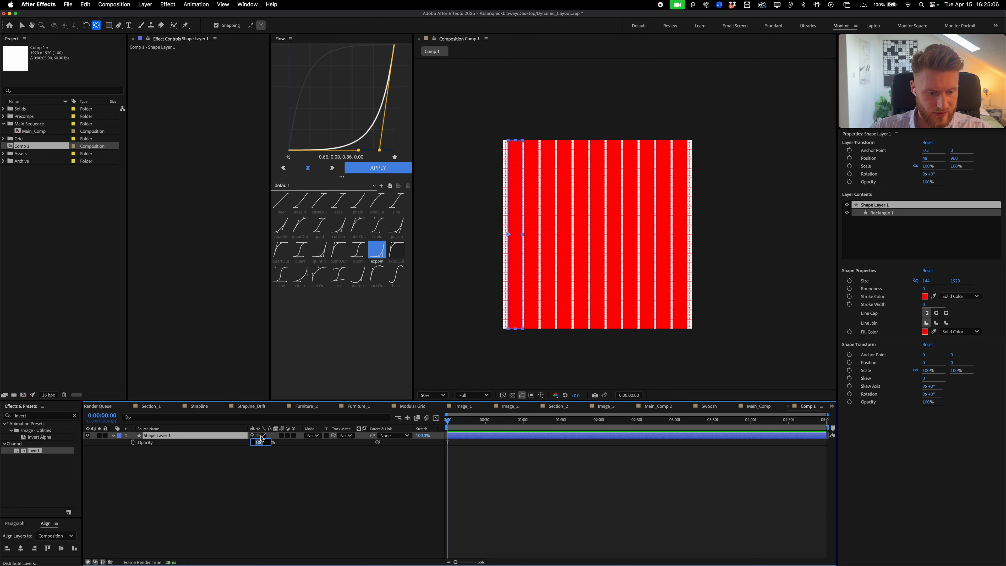
type("1920")
key("Return")
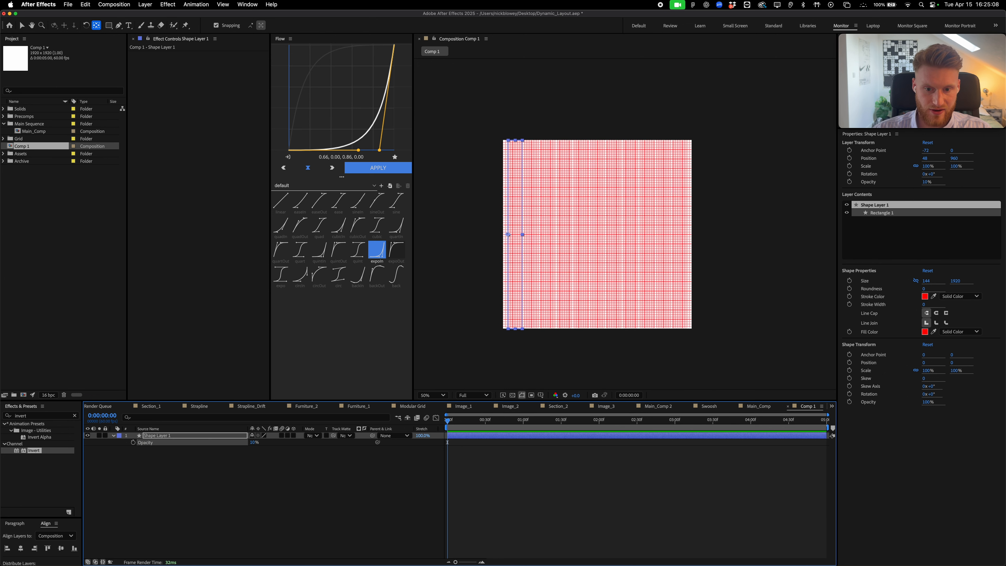
left_click(254, 442)
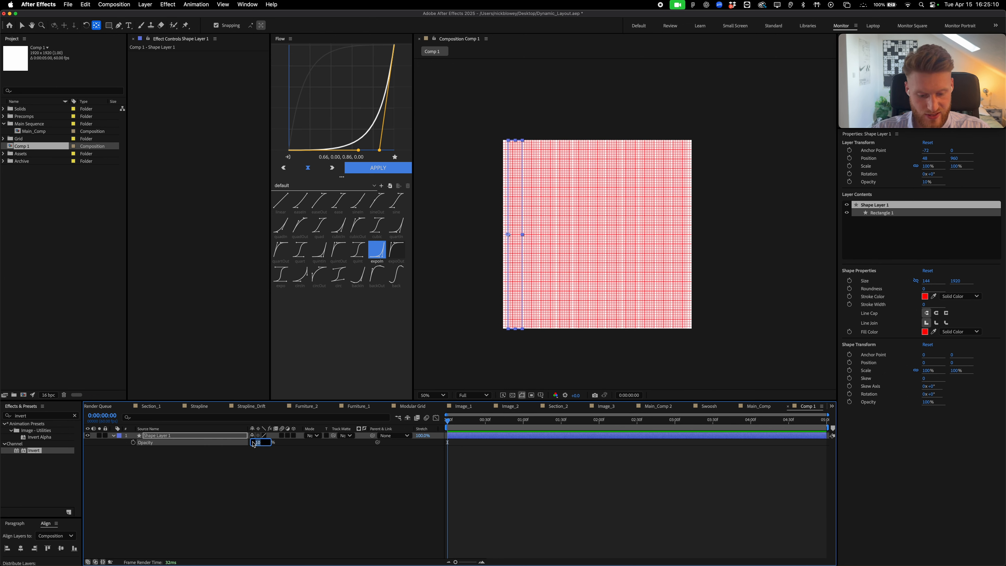
type("25")
key("Return")
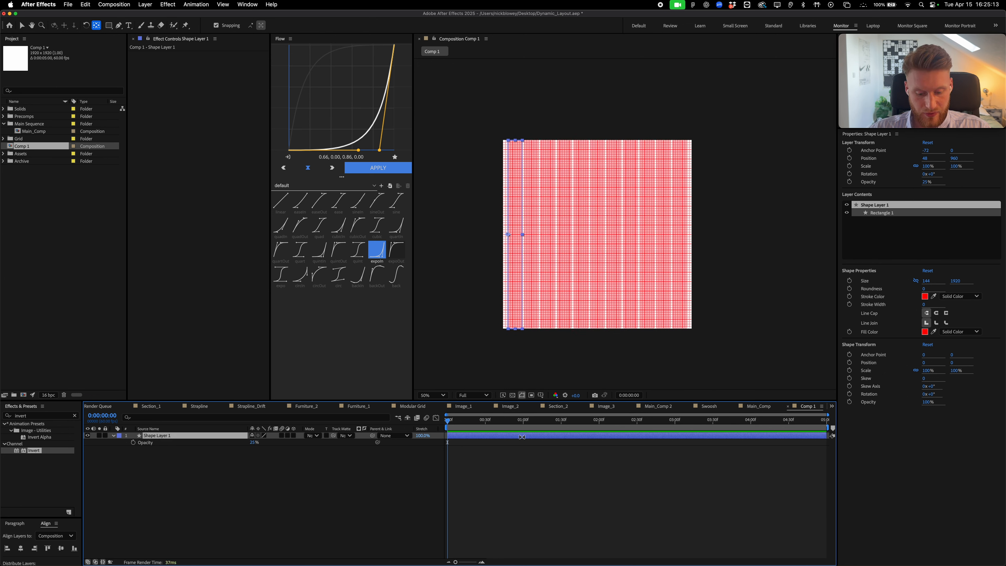
Duplicate the column layer and rotate the copy 90°
key("super+d")
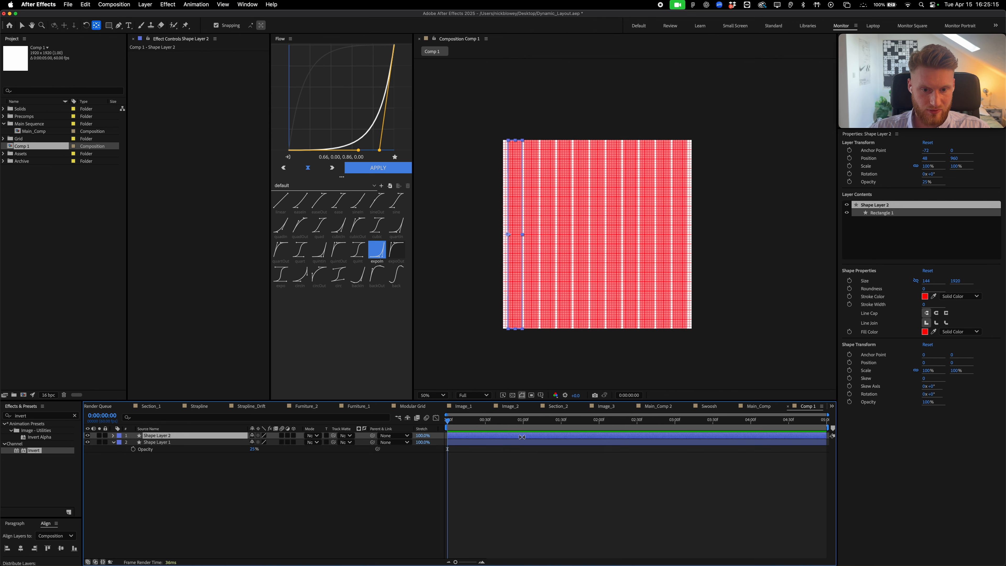
key("r")
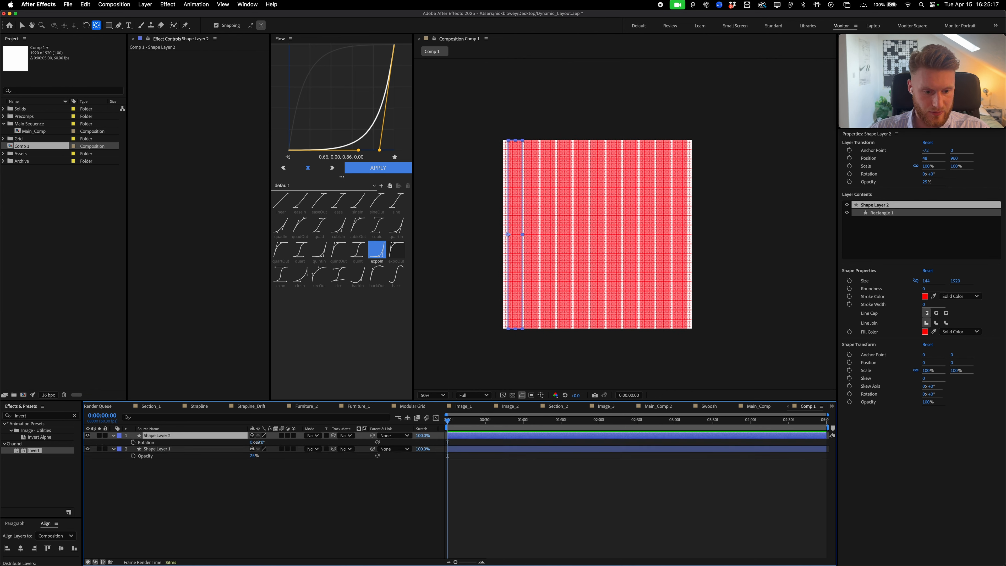
left_click(259, 442)
type("90")
key("Return")
key("v")
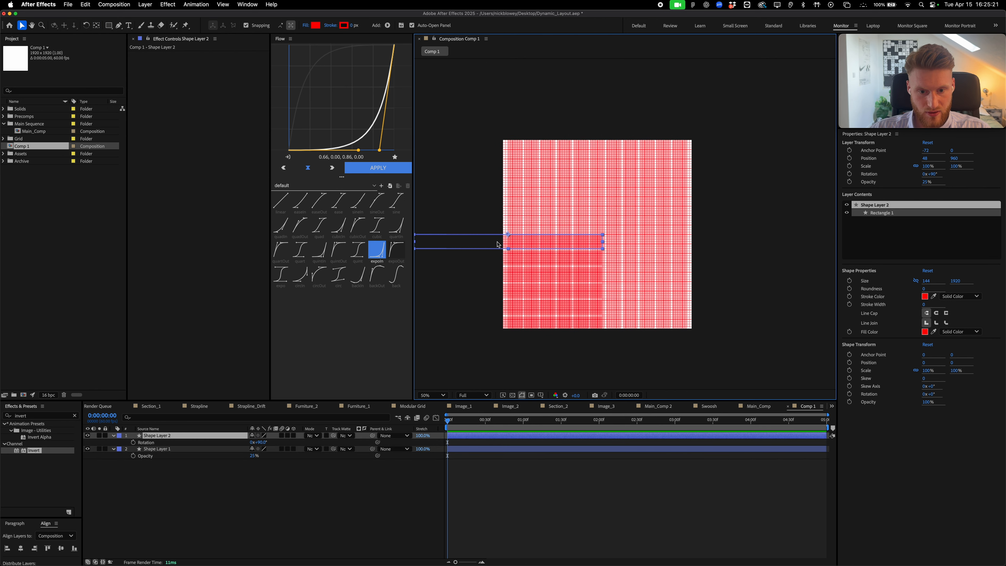
Centre the rotated rows horizontally, align them to the top, and move them down 48 px
left_click(21, 548)
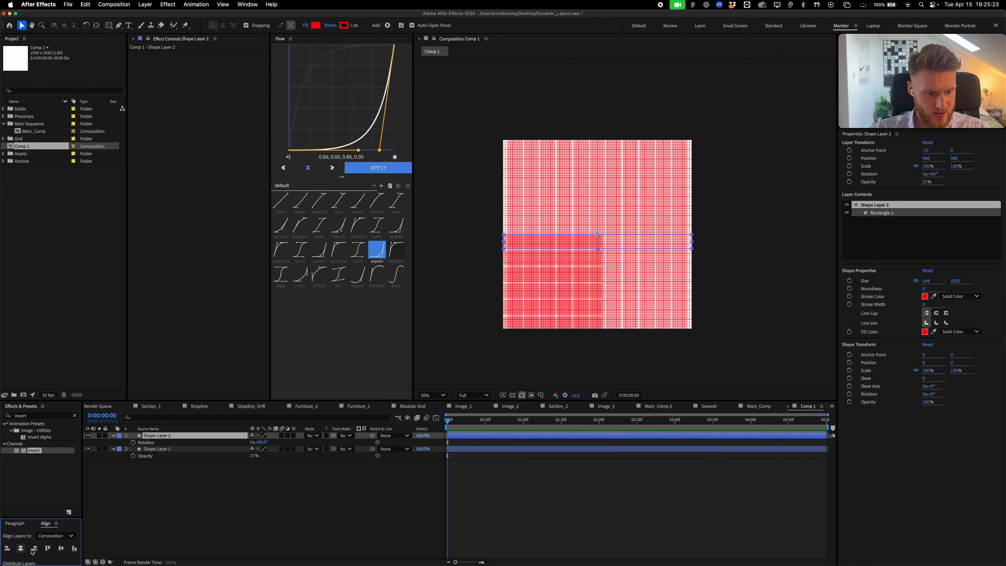
left_click(47, 548)
scroll(624, 197, "up", 4)
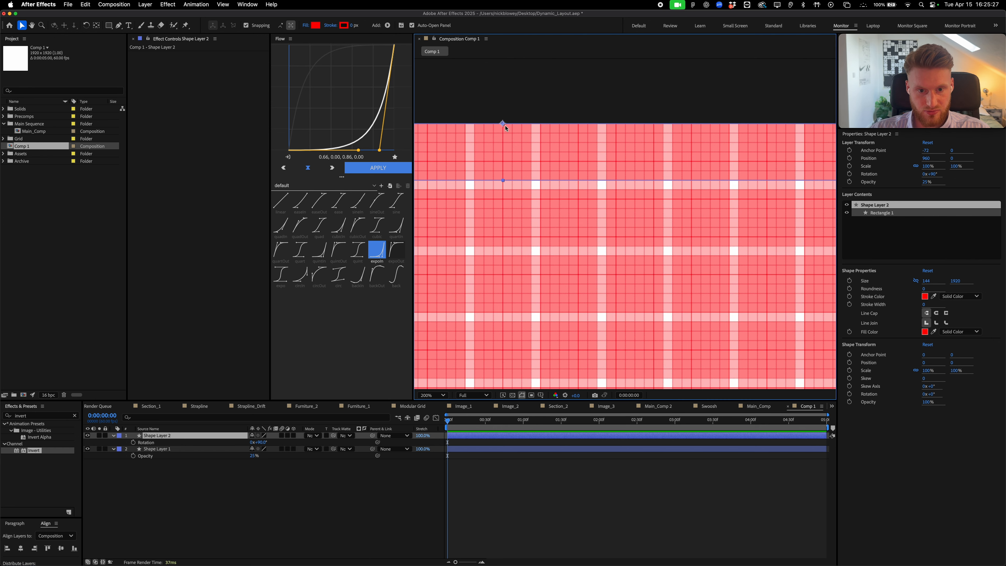
left_click_drag(503, 127, 504, 144)
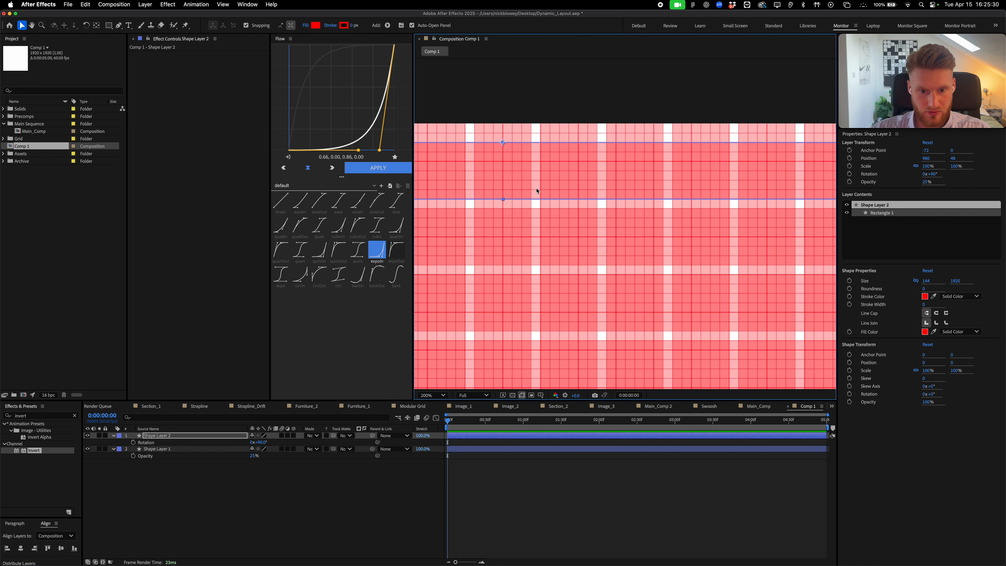
scroll(534, 193, "down", 8)
scroll(590, 211, "up", 4)
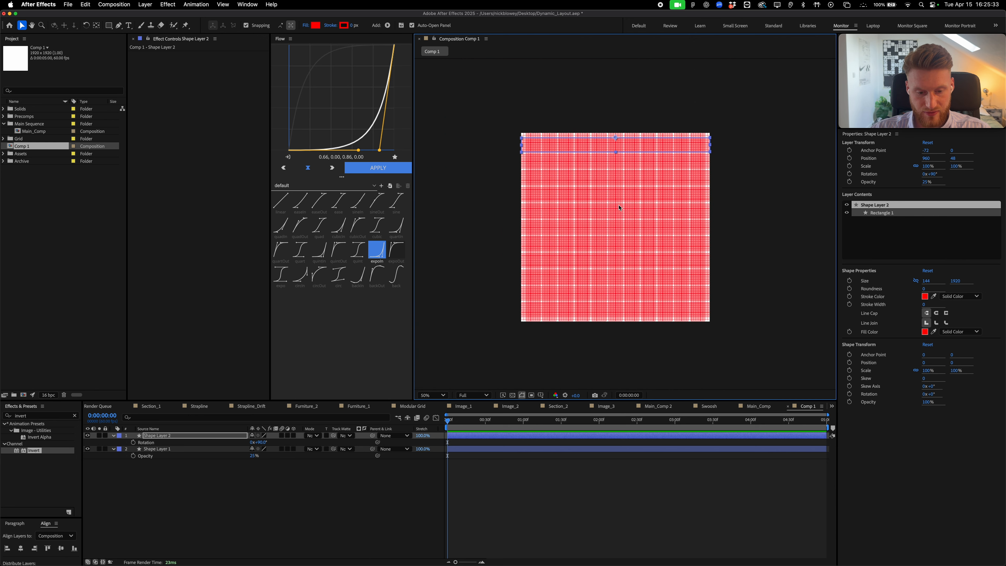
left_click(505, 130)
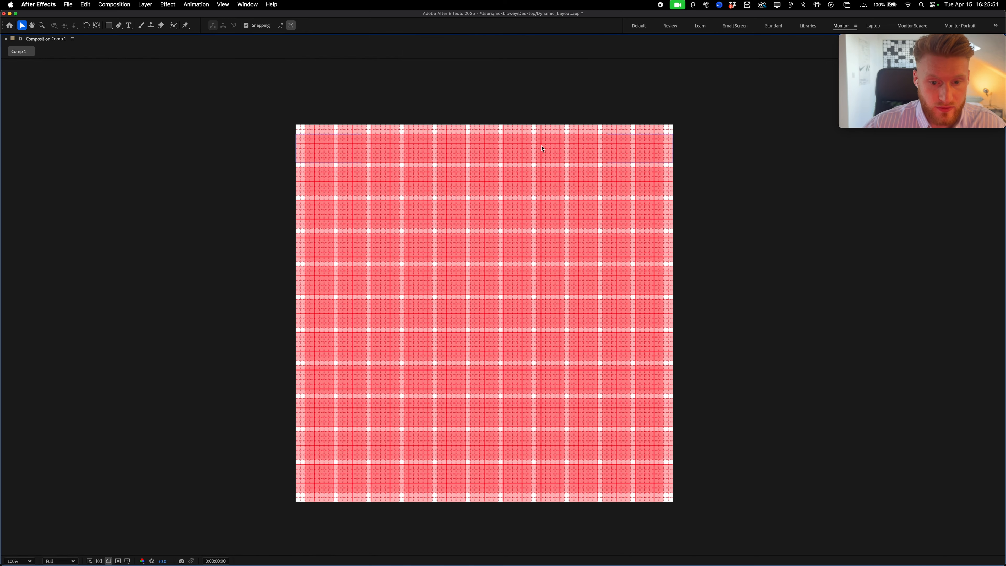
left_click_drag(539, 151, 568, 128)
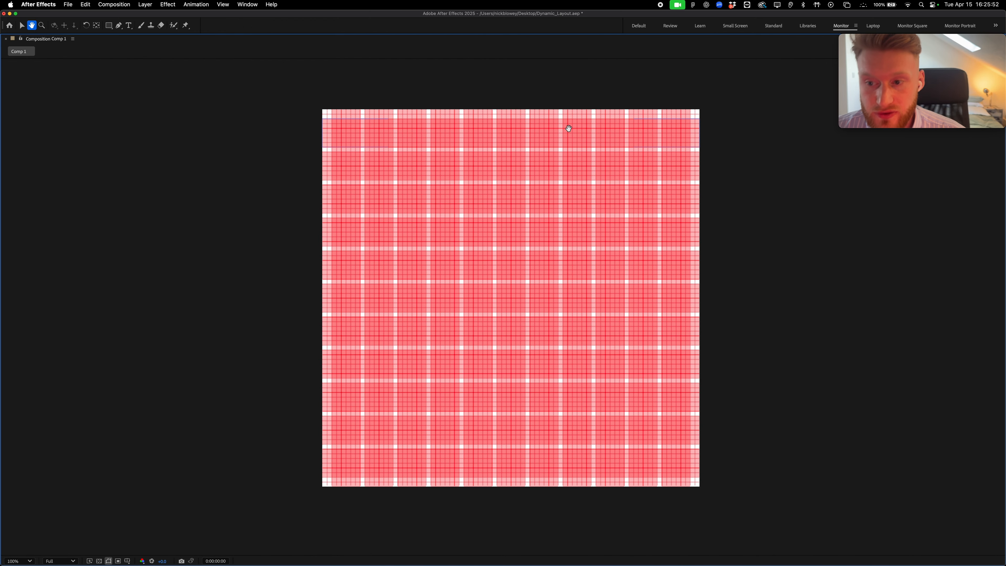
key("v")
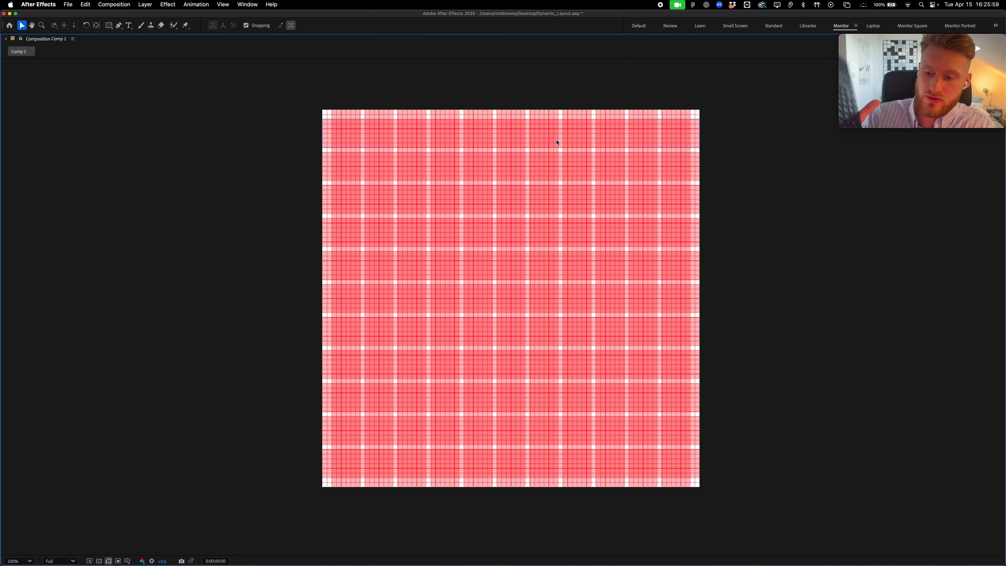
key("grave")
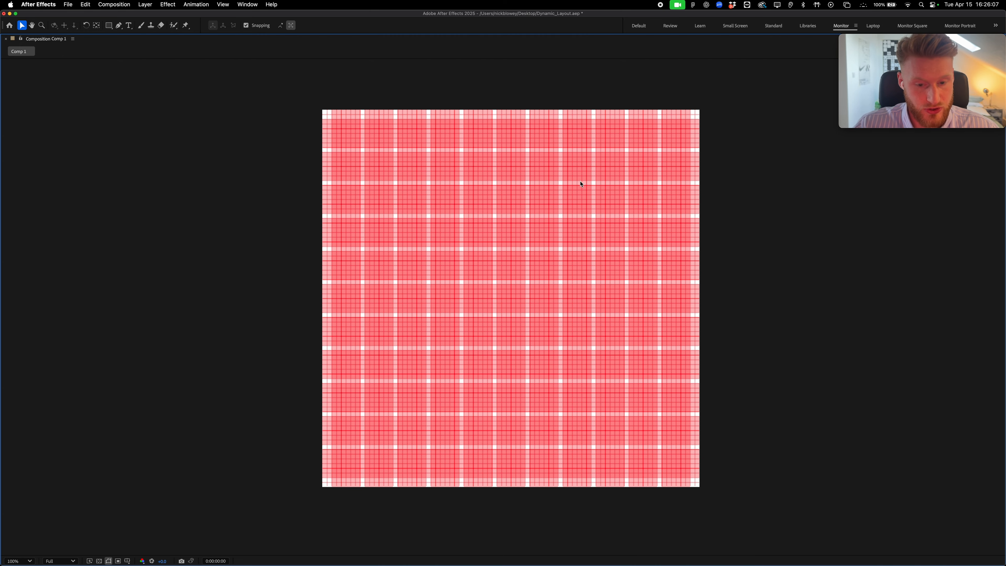
key("grave")
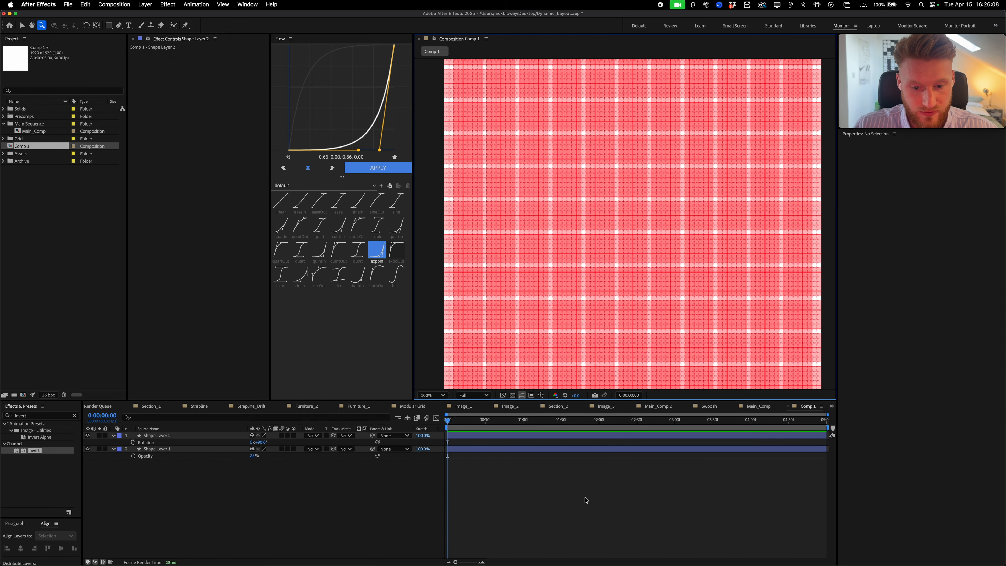
key("grave")
key("grave")
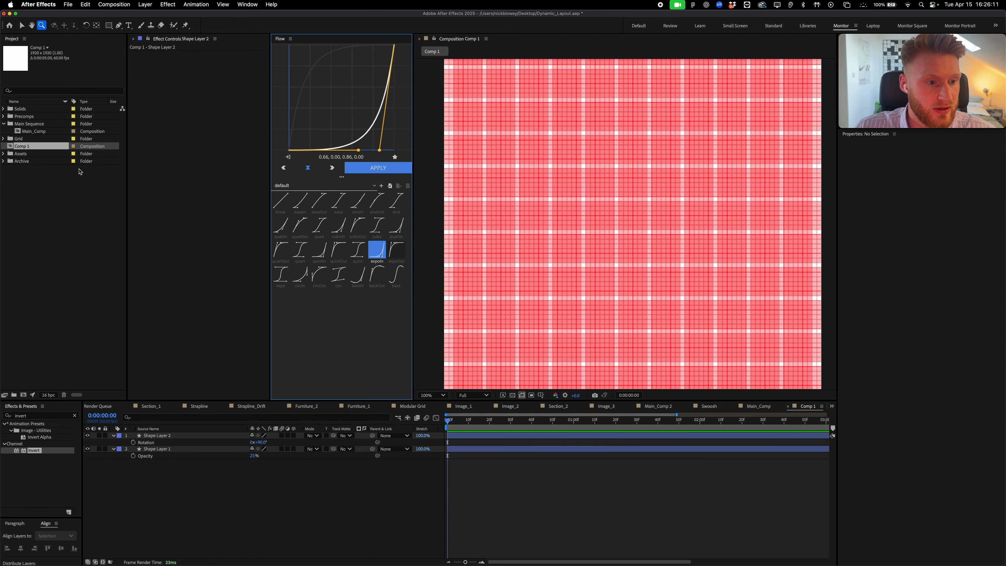
key("grave")
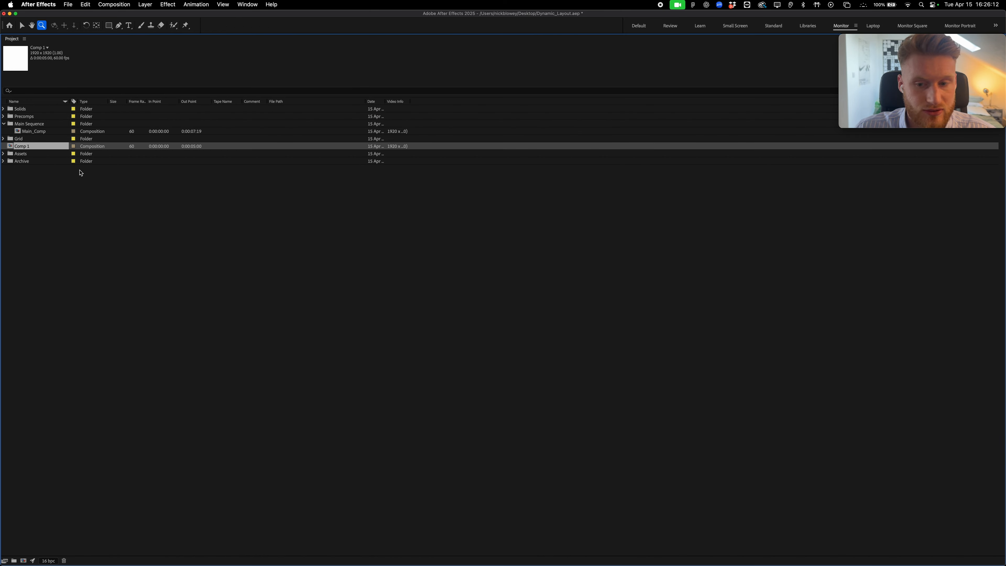
key("grave")
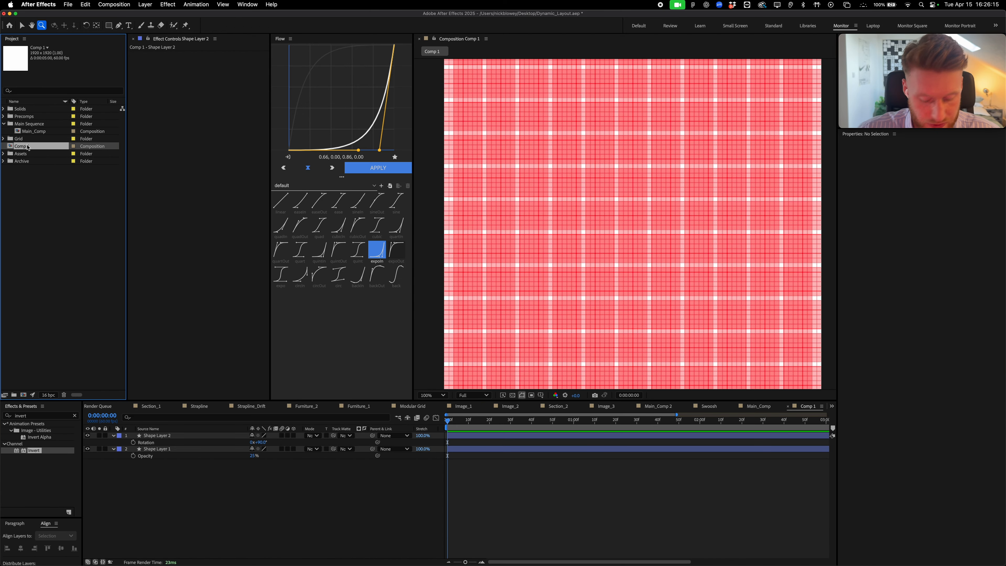
Rename Comp 1 to Grid and delete it from the Project panel
key("Return")
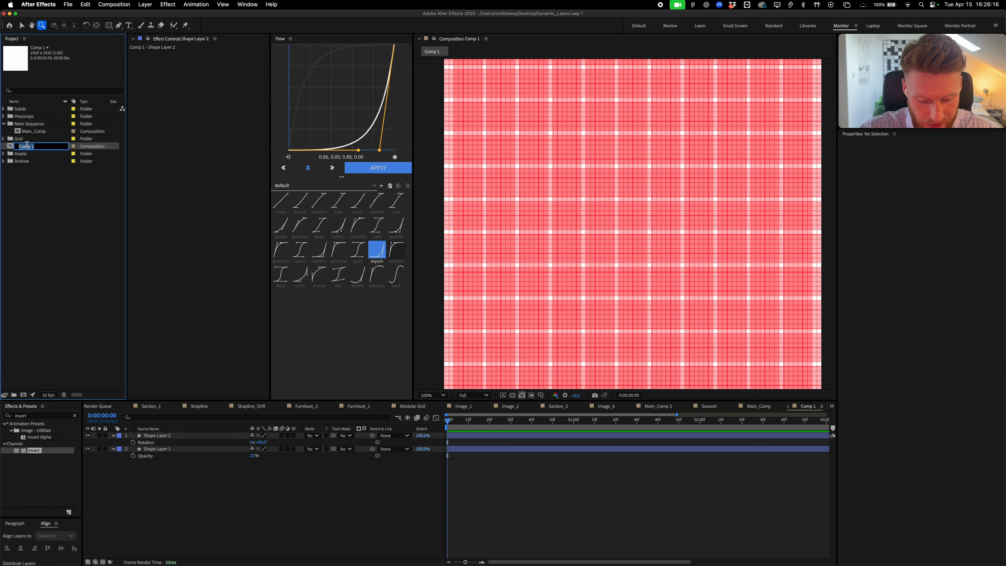
key("BackSpace")
type("Grid")
key("Return")
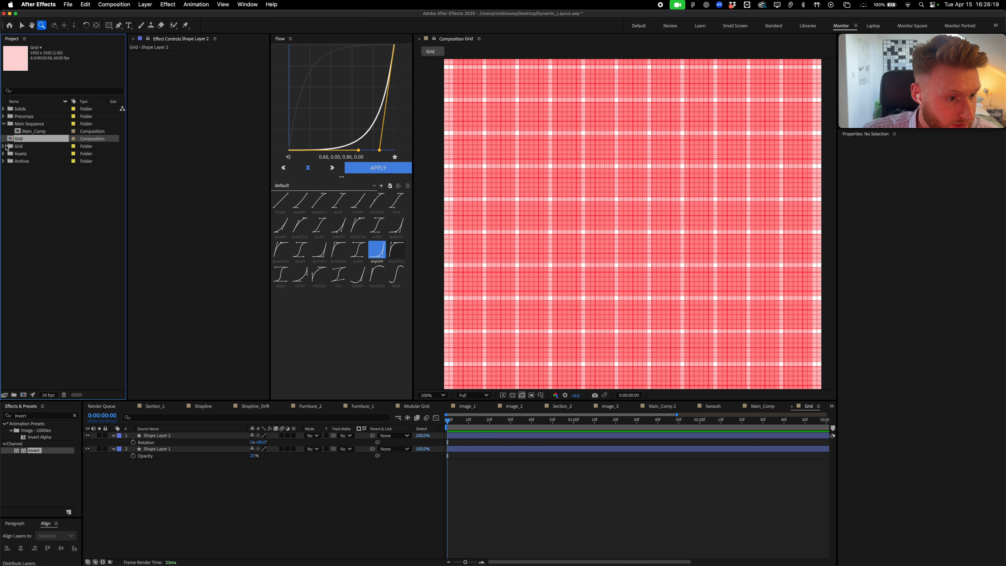
left_click(32, 154)
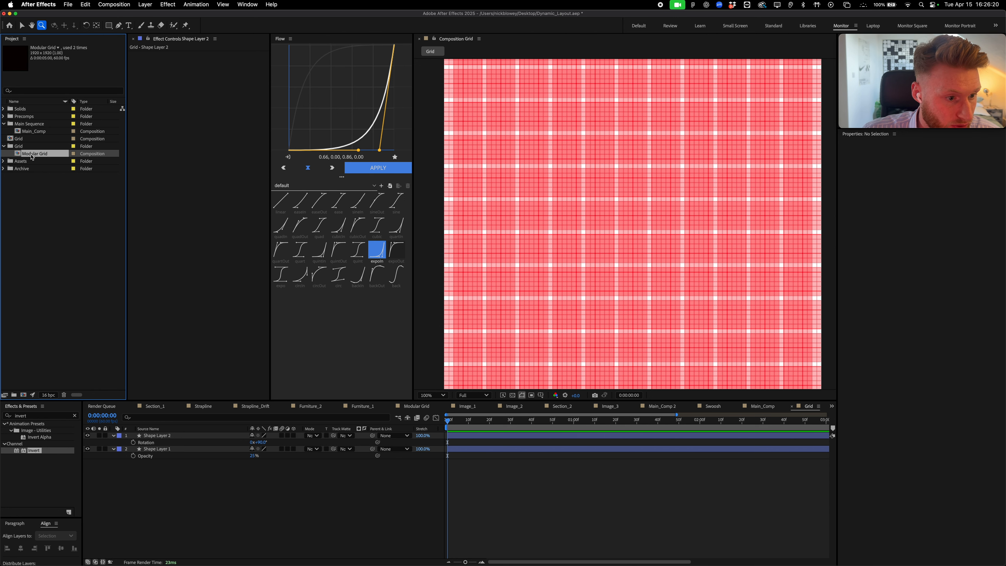
left_click(29, 140)
key("Delete")
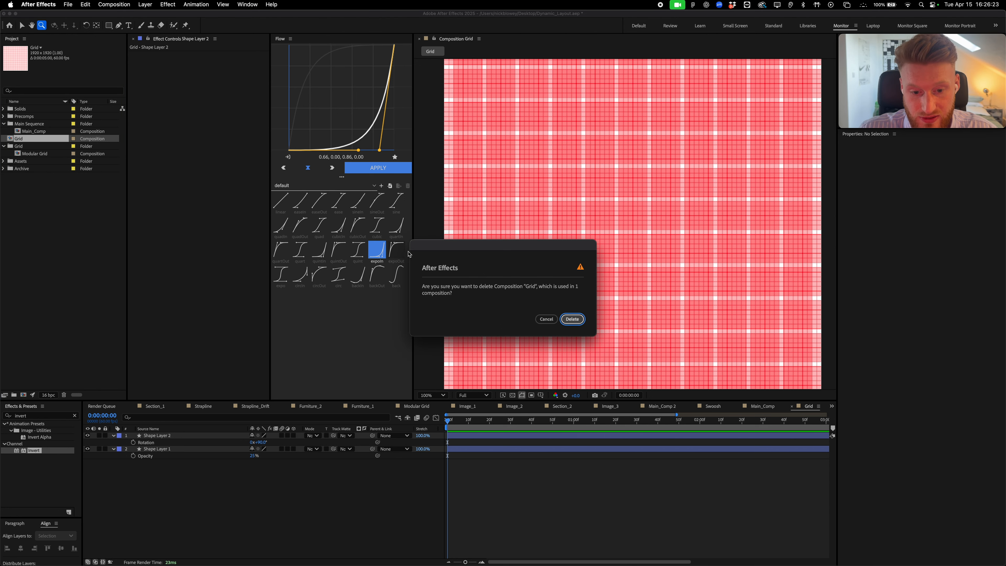
key("Return")
Open the Modular Grid composition, then create a new default Comp 1
double_click(46, 148)
left_click_drag(650, 156, 740, 156)
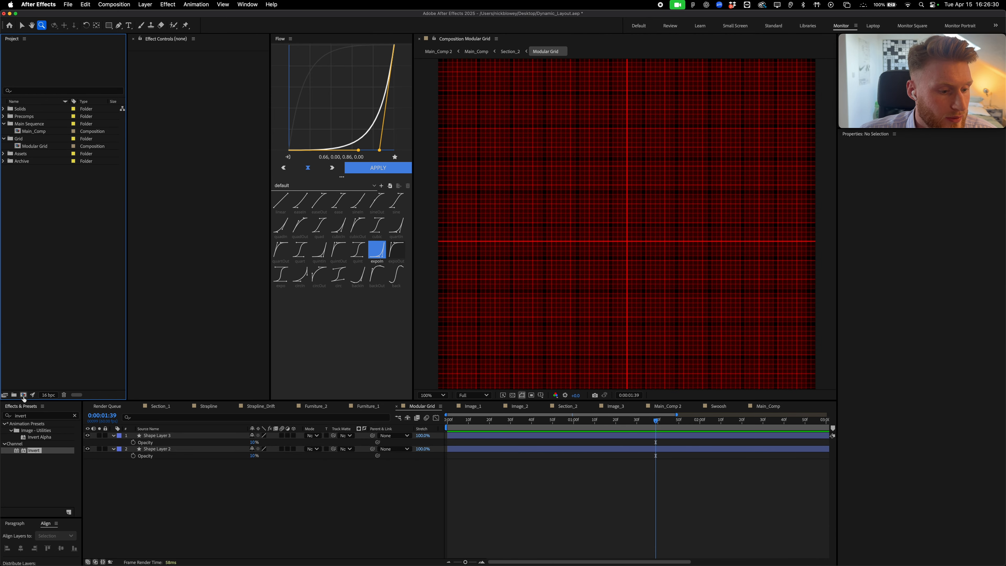
left_click(23, 395)
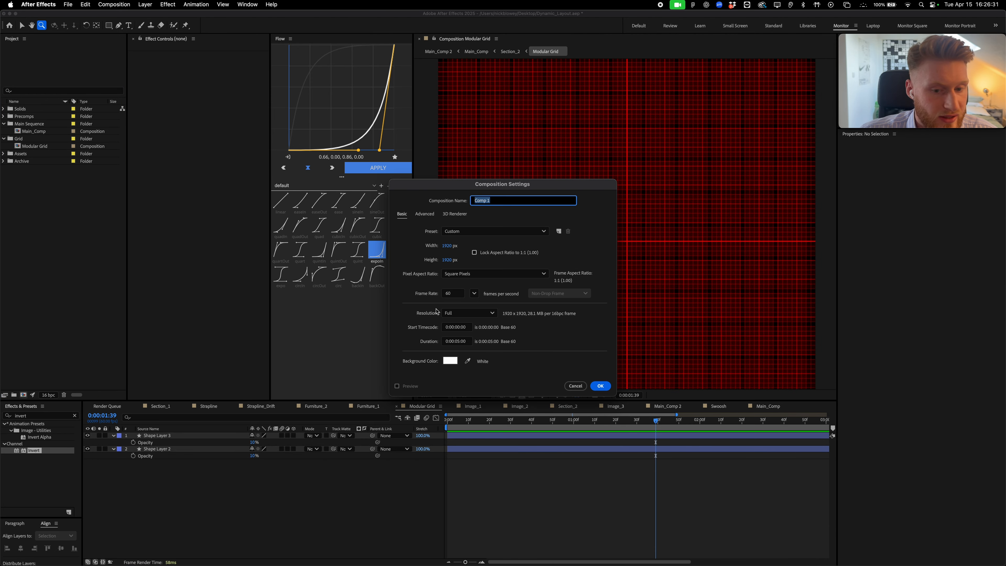
left_click(601, 386)
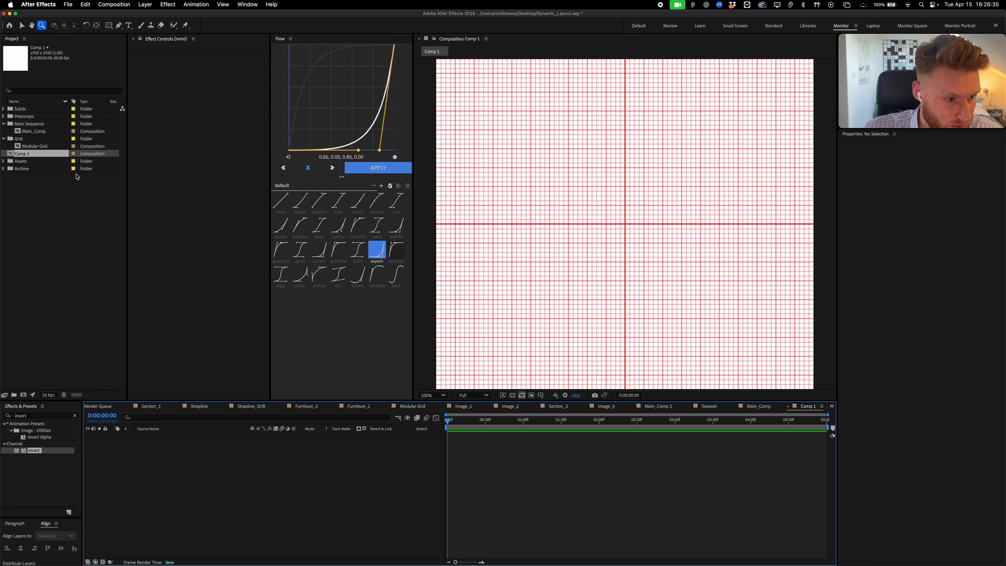
Rename the new Comp 1 to Main_Comp in the Project panel
key("Return")
type("Main")
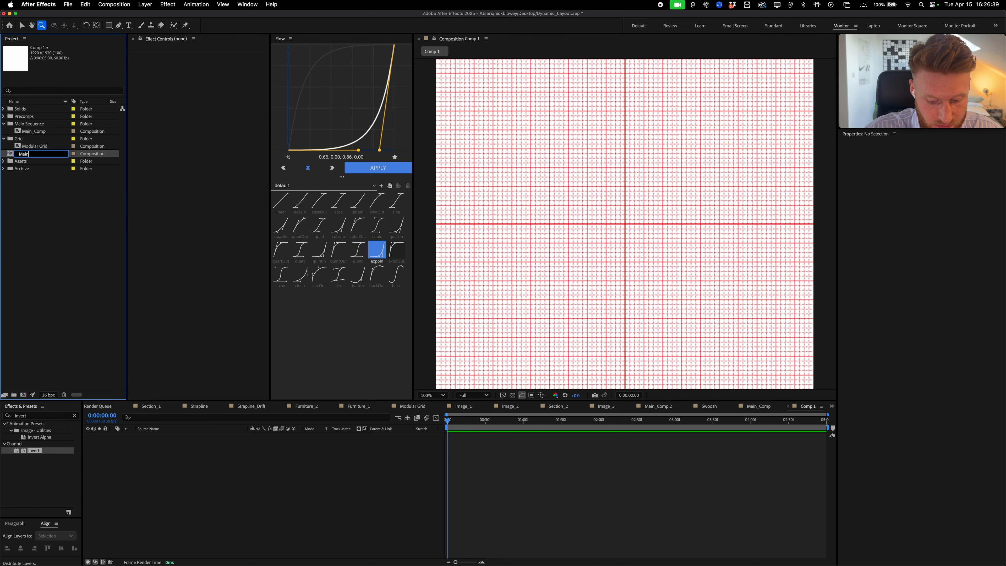
type("_Comp")
key("Return")
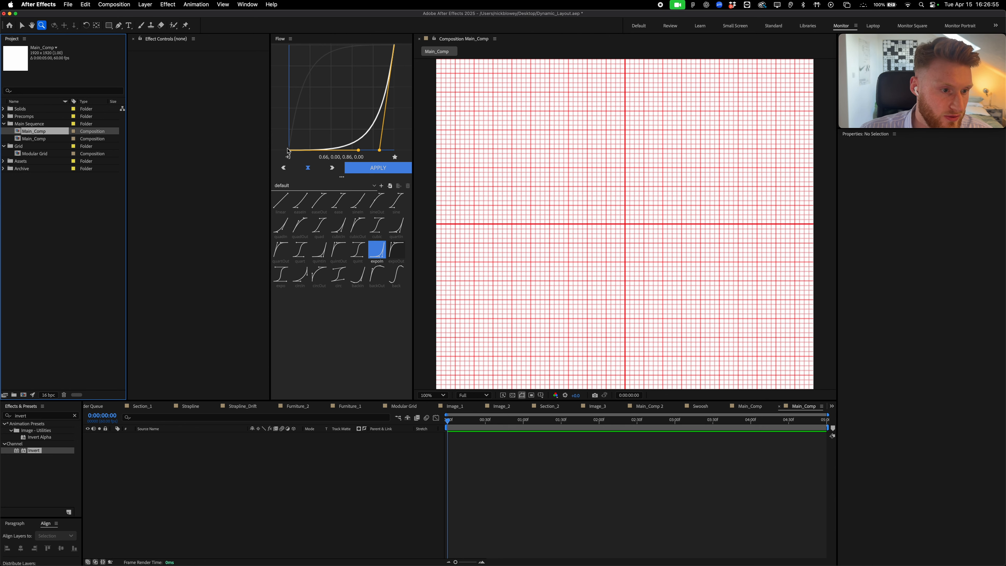
left_click(4, 117)
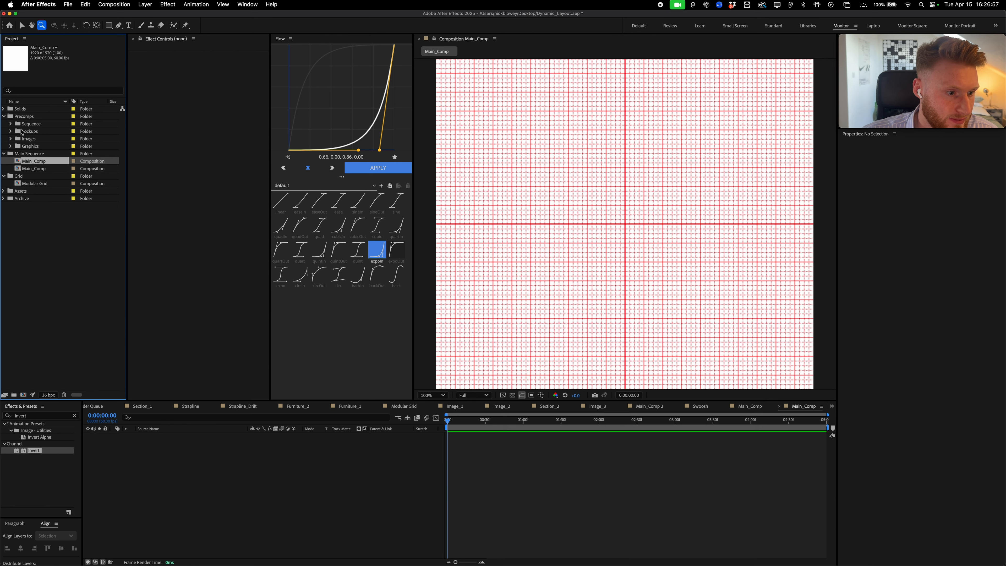
left_click(11, 132)
double_click(38, 146)
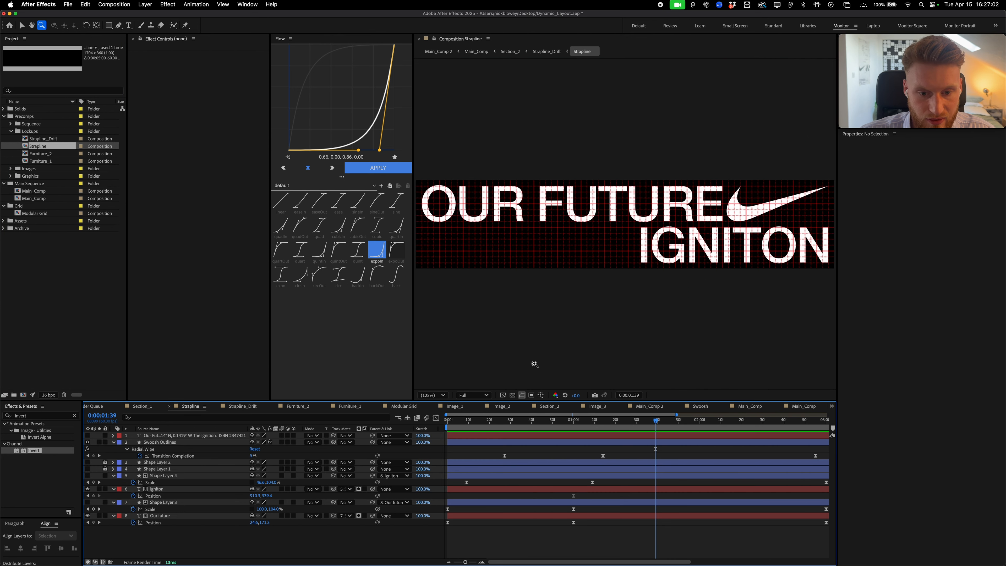
left_click_drag(527, 425, 585, 428)
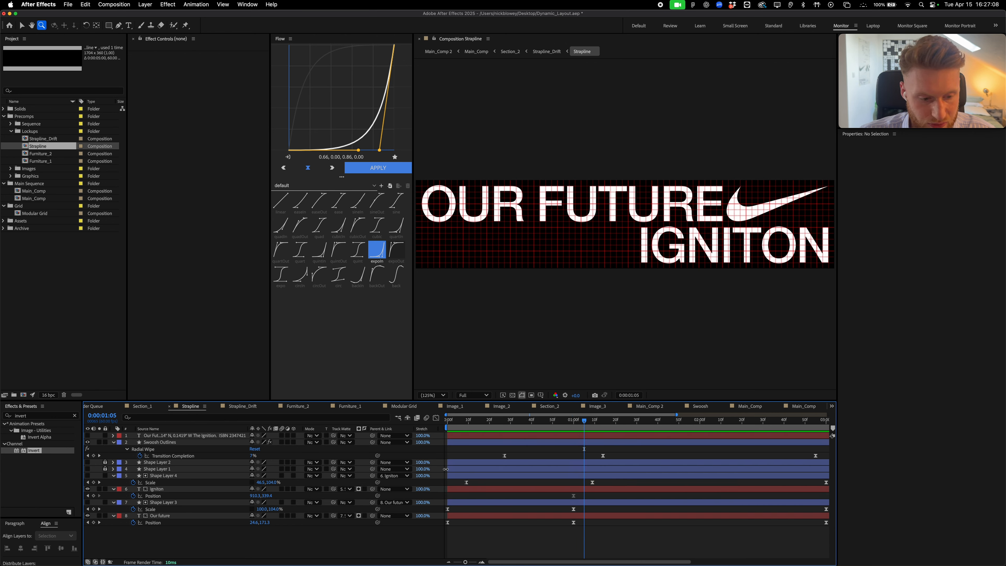
left_click_drag(87, 462, 88, 469)
mouse_move(583, 427)
left_mouse_down()
mouse_move(488, 427)
mouse_move(564, 432)
left_mouse_up()
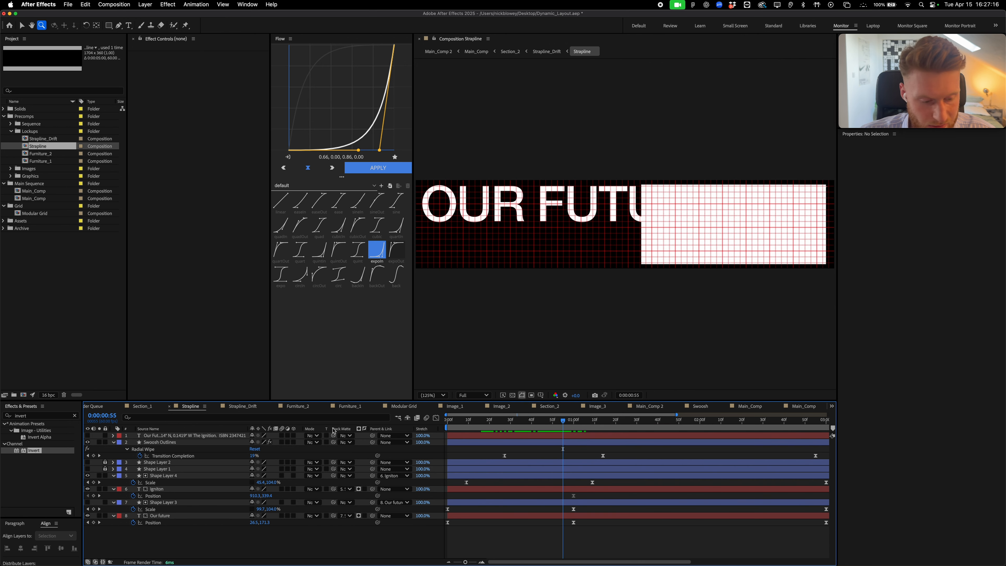
left_click(87, 475)
double_click(39, 153)
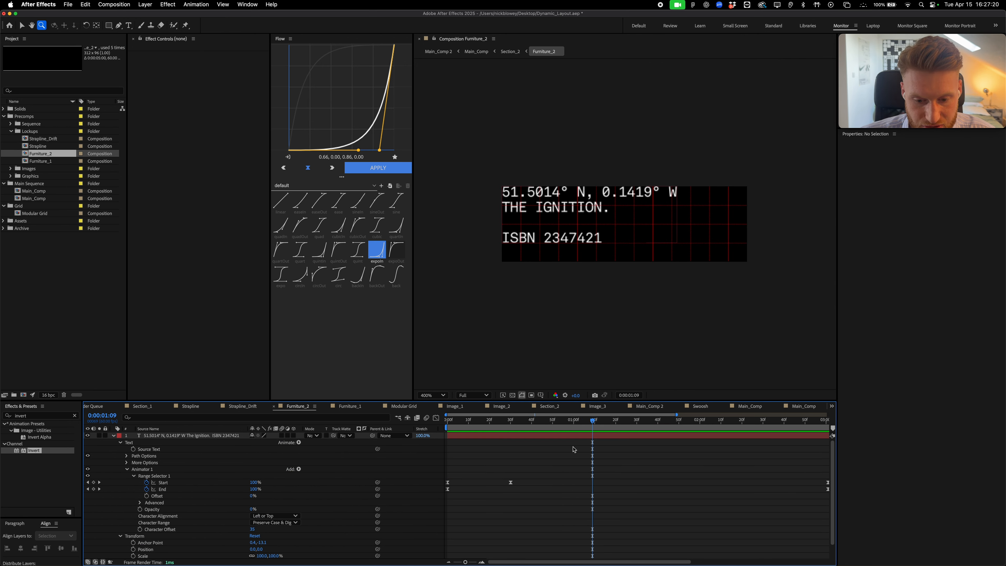
left_click_drag(565, 428, 559, 460)
left_click(350, 406)
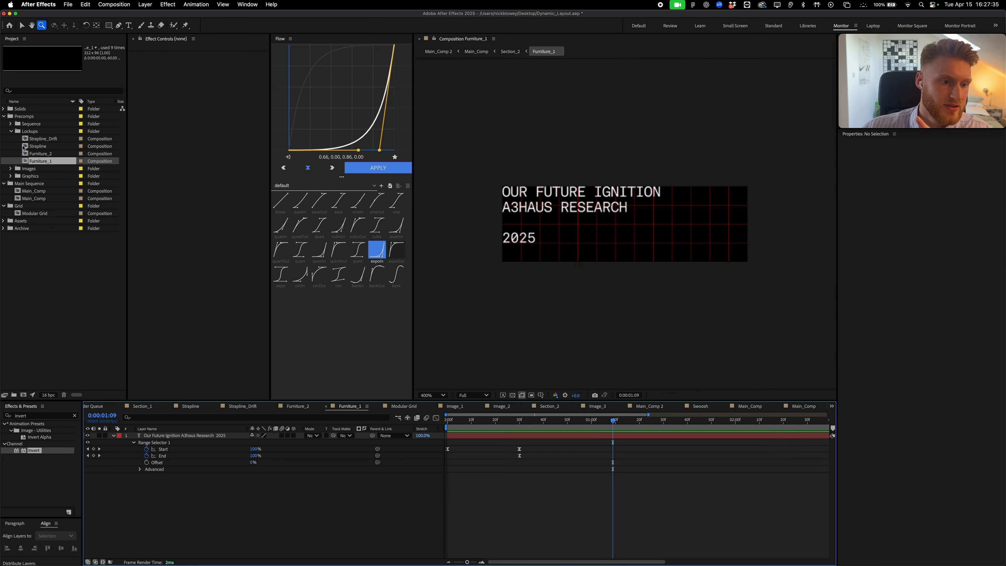
double_click(24, 146)
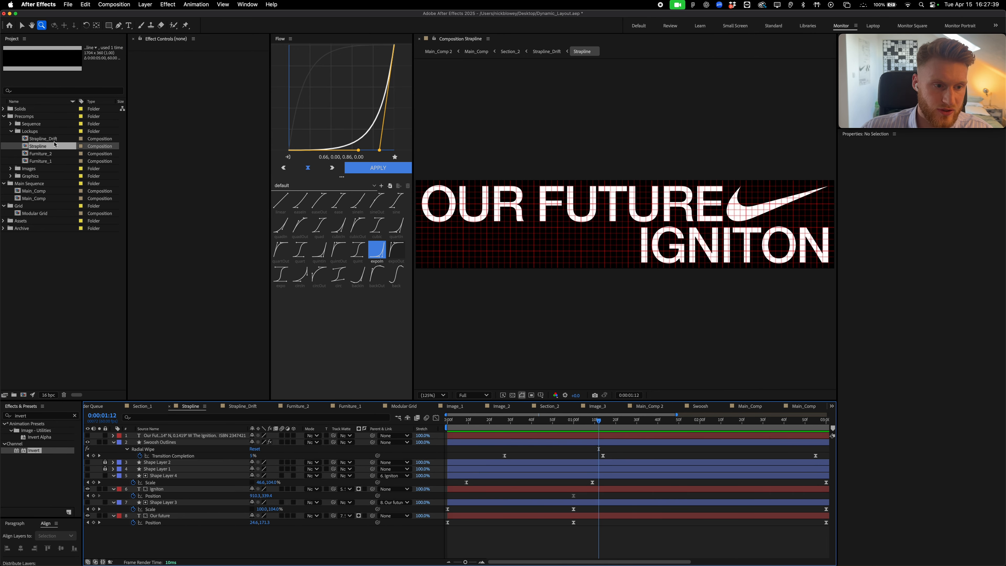
double_click(61, 139)
left_click_drag(594, 421, 653, 430)
key("minus")
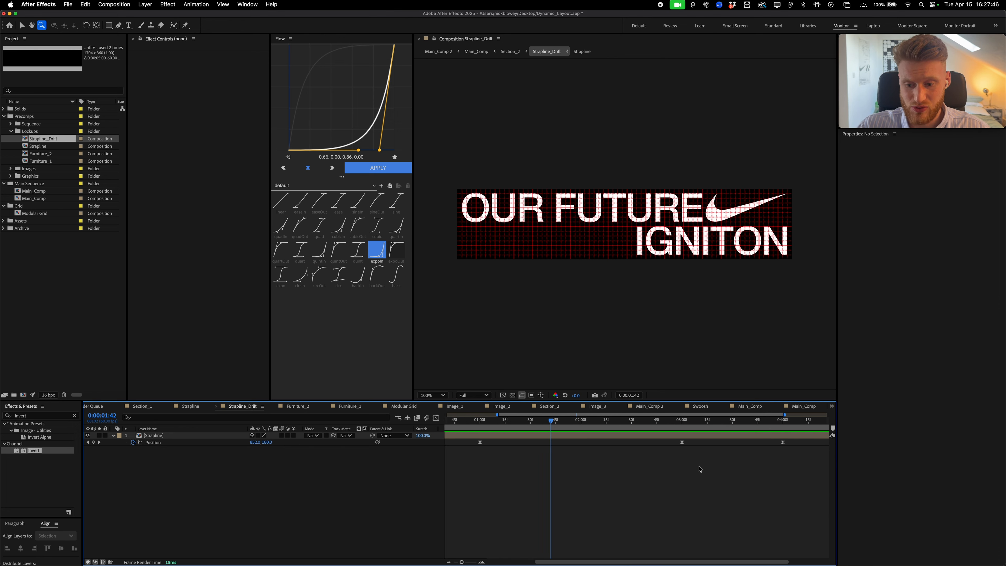
left_click(697, 422)
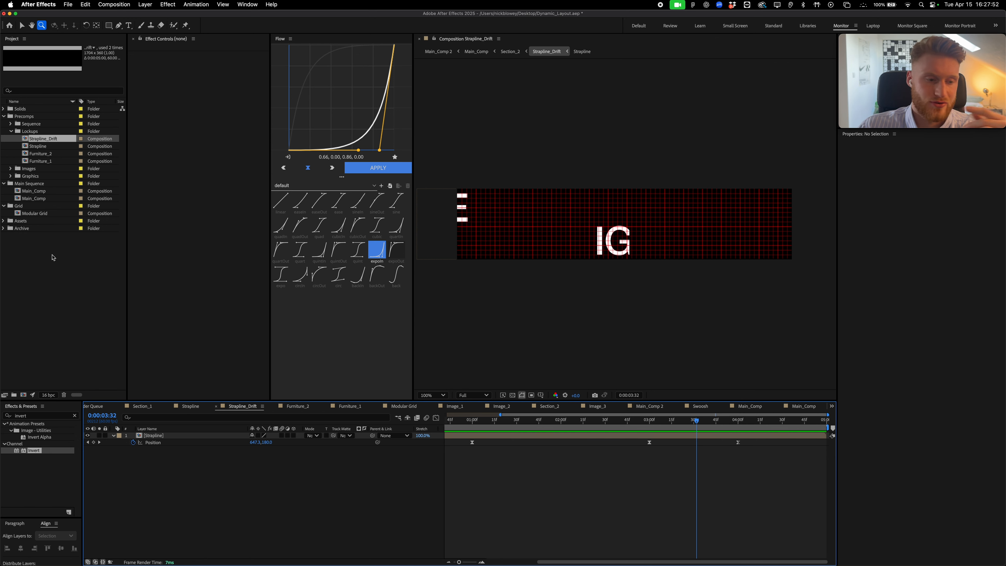
left_click(32, 191)
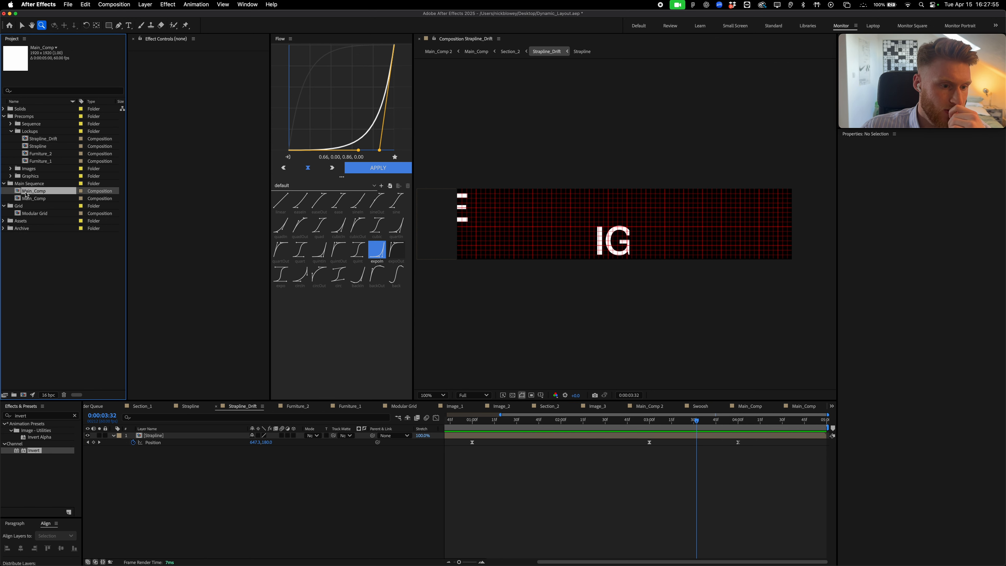
double_click(41, 195)
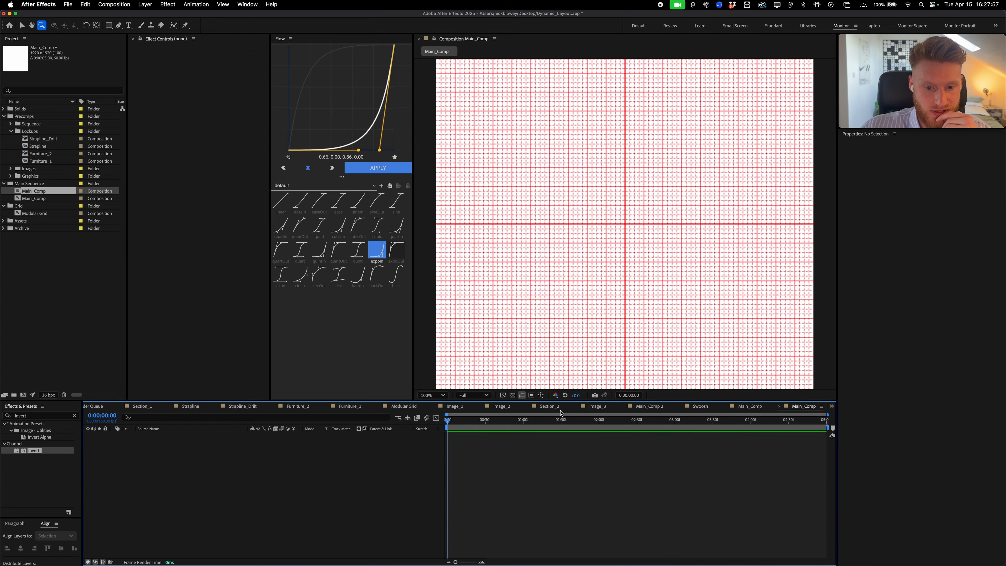
Add Strapline_Drift to Main_Comp and apply Invert to darken its text
left_click_drag(41, 140, 622, 121)
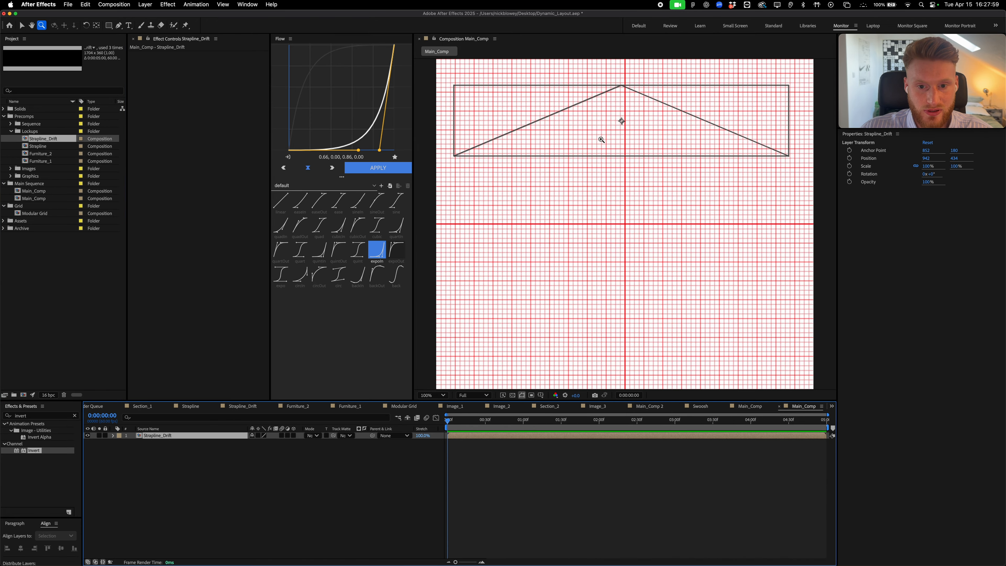
left_click(609, 157)
key("comma")
left_click_drag(548, 431, 598, 439)
left_click(597, 436)
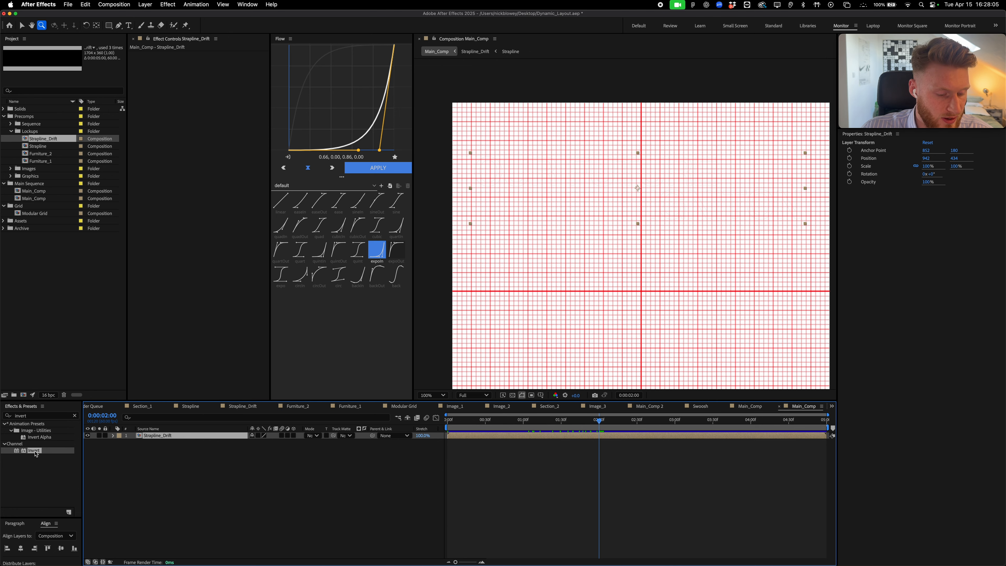
left_click_drag(35, 450, 167, 436)
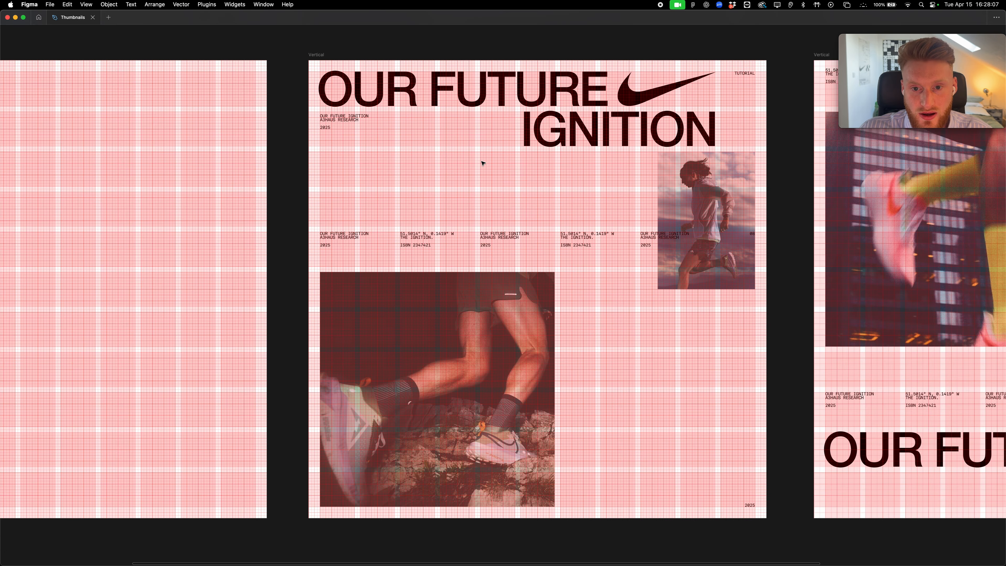
scroll(482, 164, "up", 1)
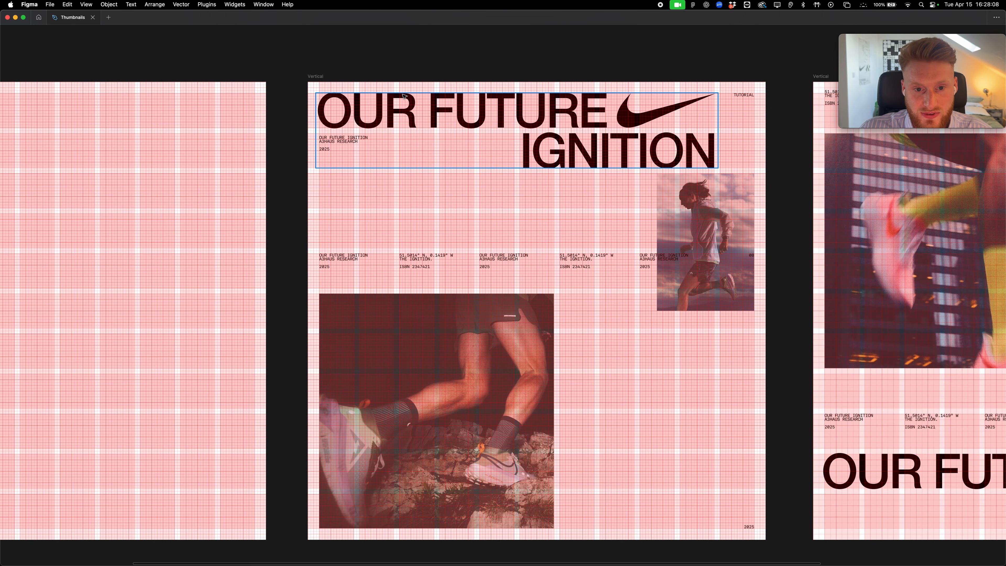
key("super+Tab")
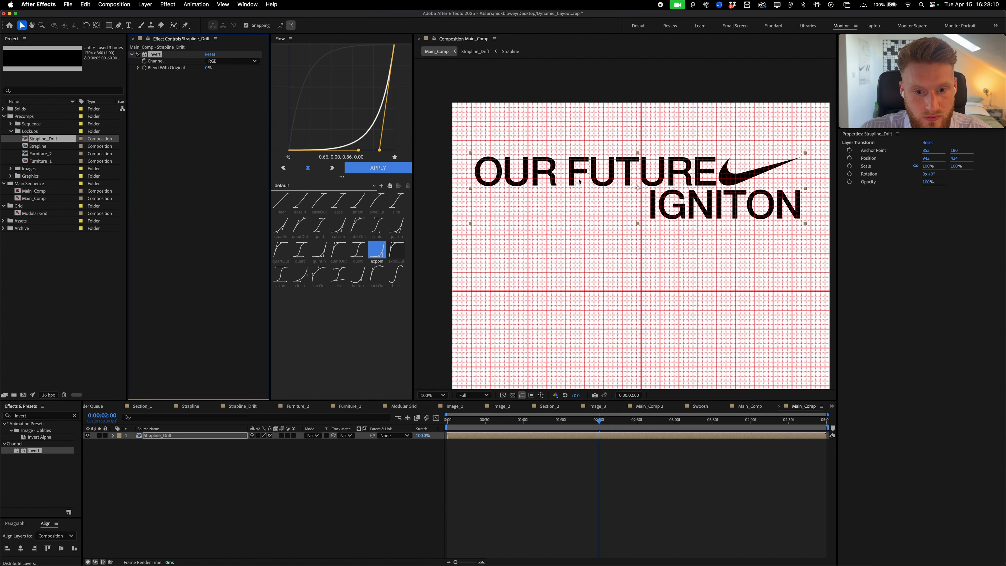
Move the strapline's anchor to its top-left corner and align it left and top
key("y")
left_click_drag(636, 188, 576, 179)
left_click_drag(576, 178, 471, 153)
key("period")
left_click_drag(487, 161, 662, 244)
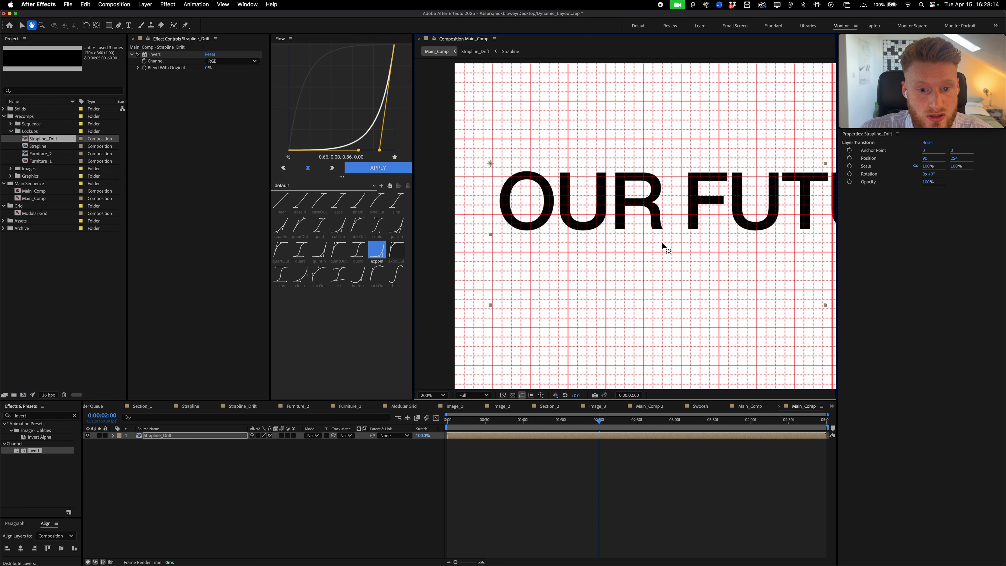
key("v")
left_click_drag(549, 199, 513, 99)
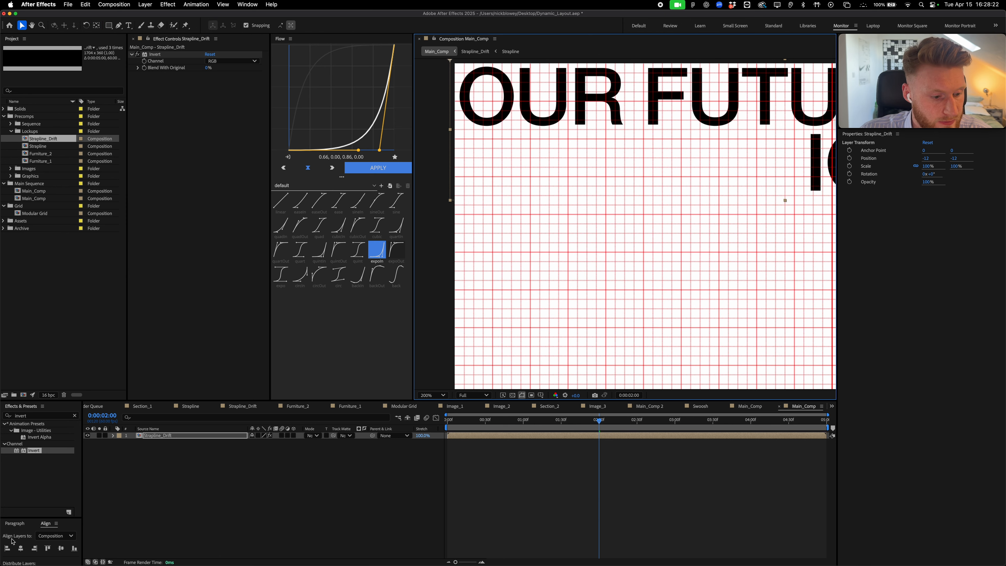
left_click(7, 548)
left_click(48, 548)
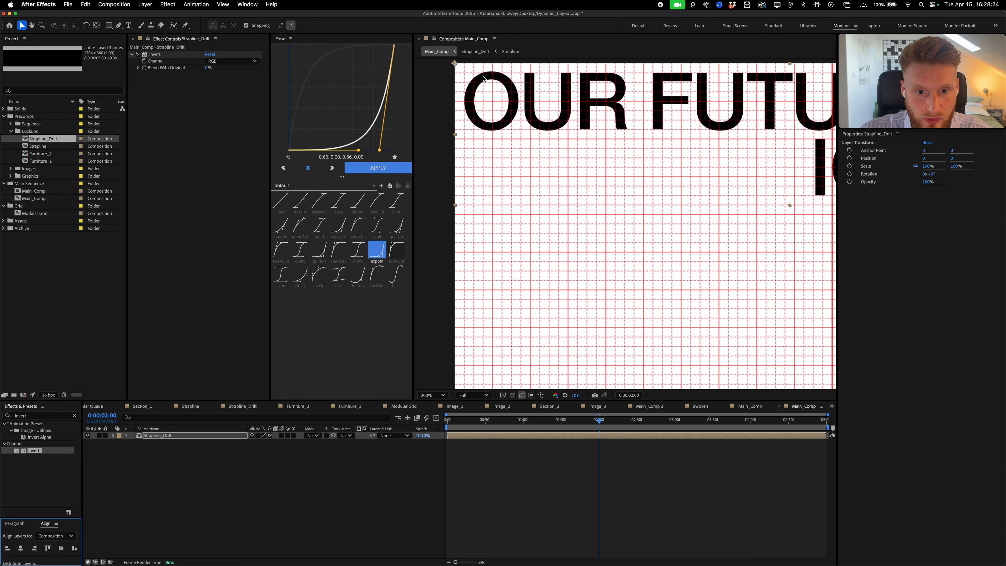
Layer the Modular Grid composition above the strapline in Main_Comp
left_click_drag(634, 221, 545, 224)
left_click(12, 177)
left_click_drag(34, 213, 157, 435)
Lock the Modular Grid layer and bring the composition's top-left corner into view
left_click(106, 436)
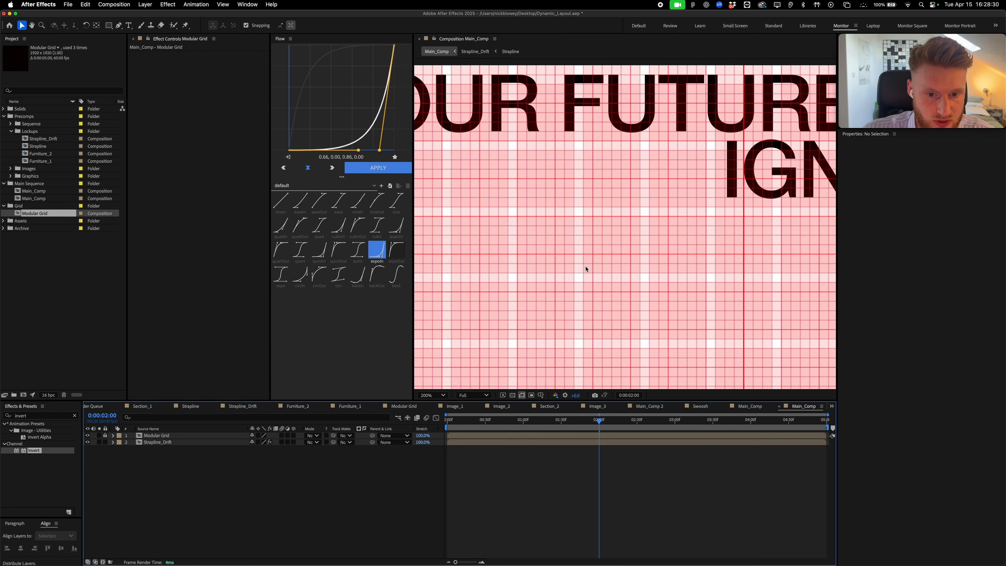
key("comma")
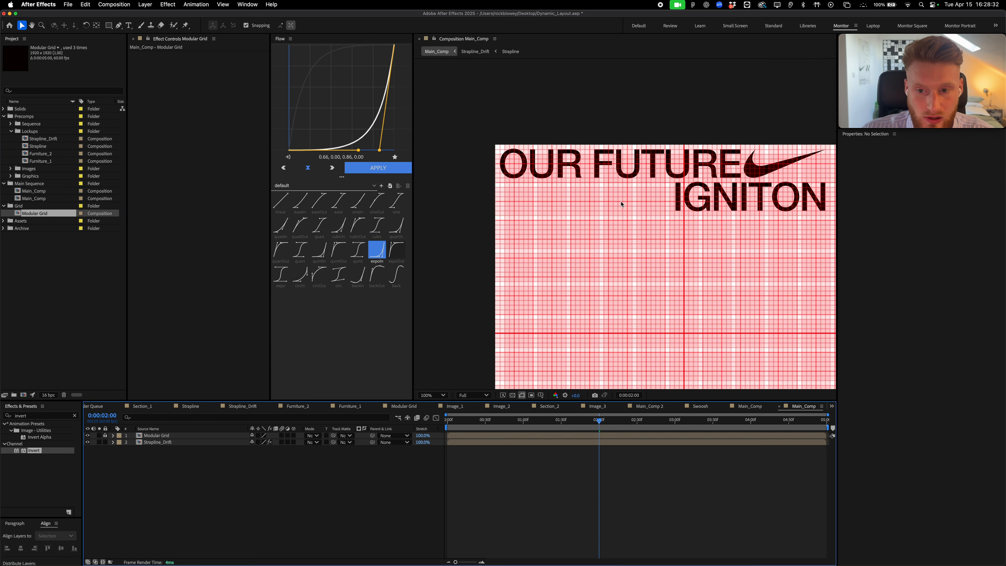
left_click_drag(596, 189, 738, 199)
key("period")
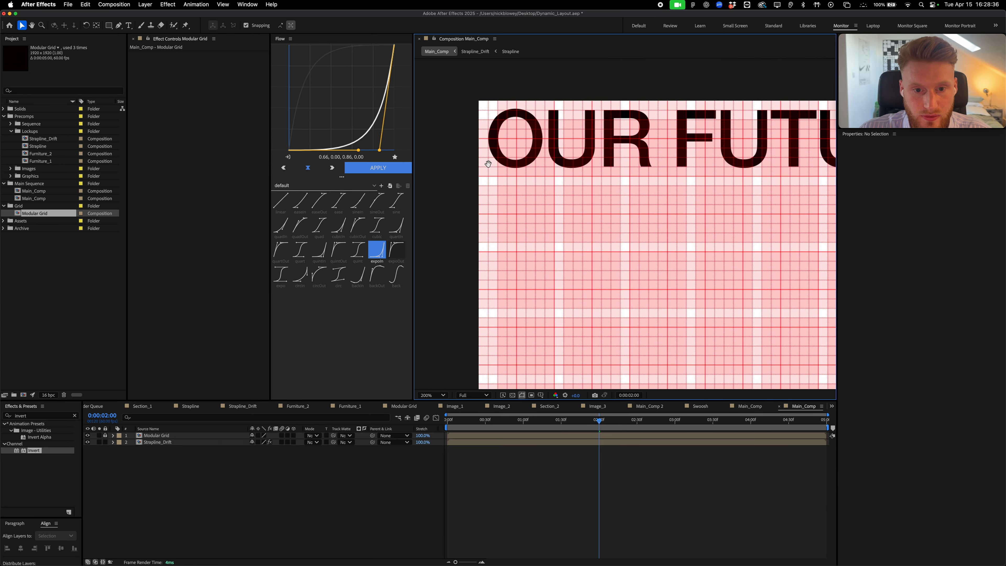
left_click_drag(487, 161, 514, 182)
Move Strapline_Drift inward to position 24,24 from the top-left corner
left_click(509, 434)
left_click(506, 443)
key("period")
left_click_drag(557, 148, 741, 253)
left_click_drag(570, 124, 590, 143)
key("comma")
left_click_drag(732, 194, 574, 164)
key("v")
key("comma")
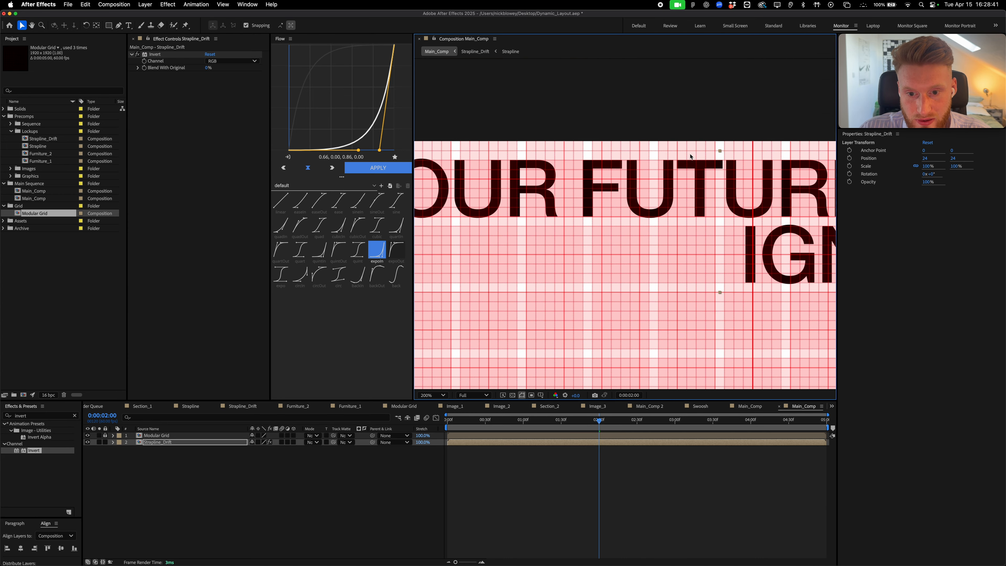
key("comma")
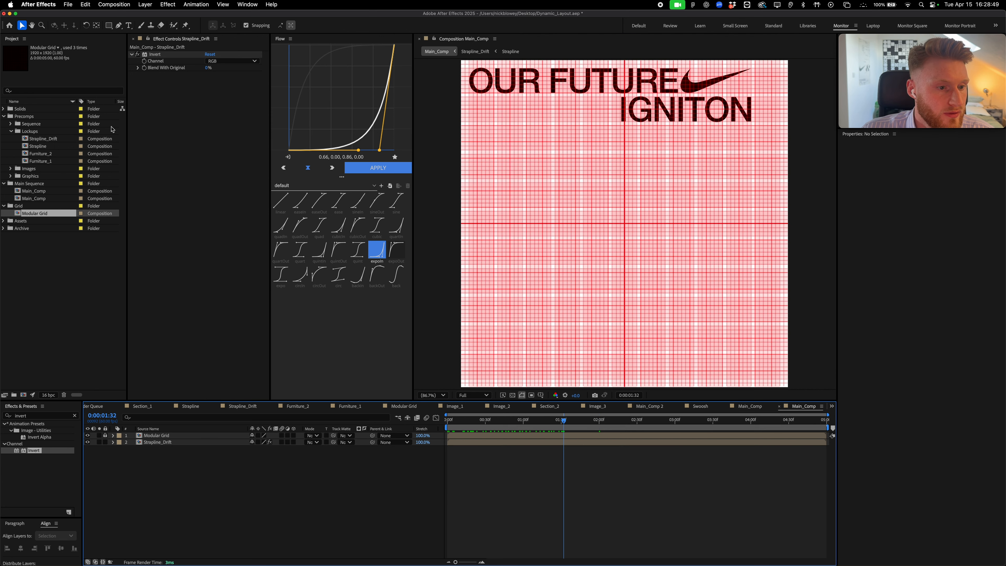
Drag Furniture_2 from the Project panel into Main_Comp as its top layer
left_click(45, 153)
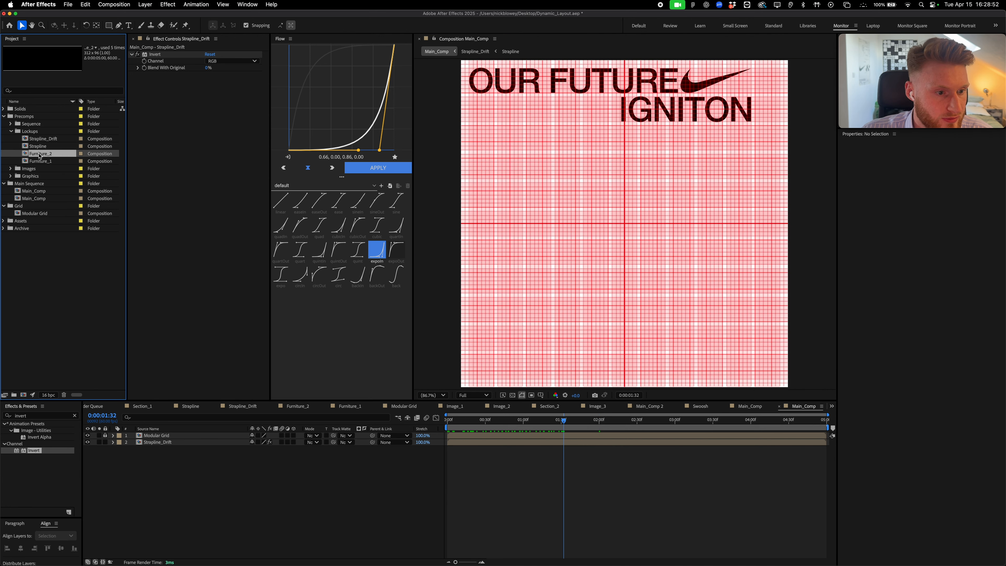
left_click_drag(40, 156, 536, 181)
key("period")
key("period")
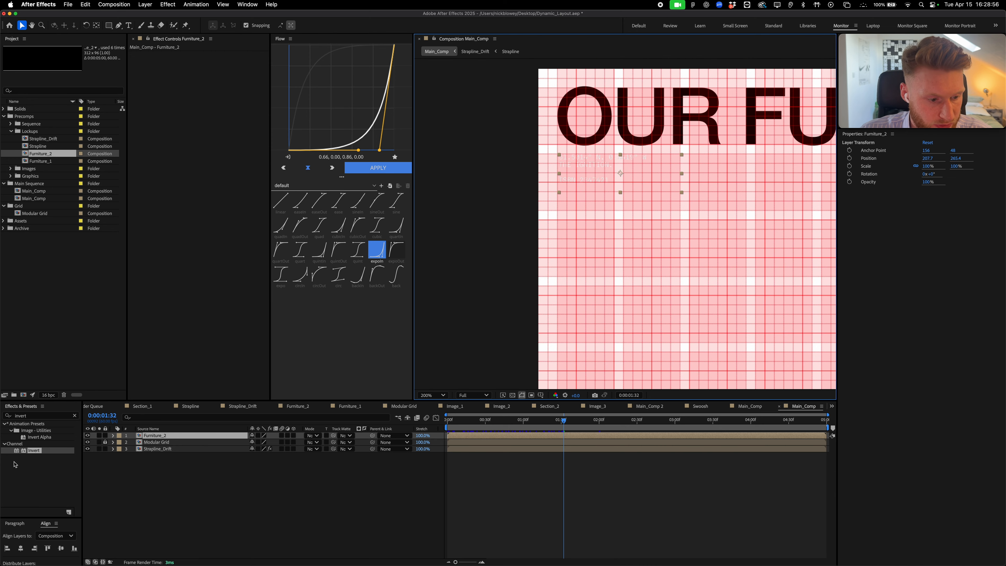
Apply Invert to Furniture_2 for dark text and enable Collapse Transformations
left_click_drag(30, 450, 150, 436)
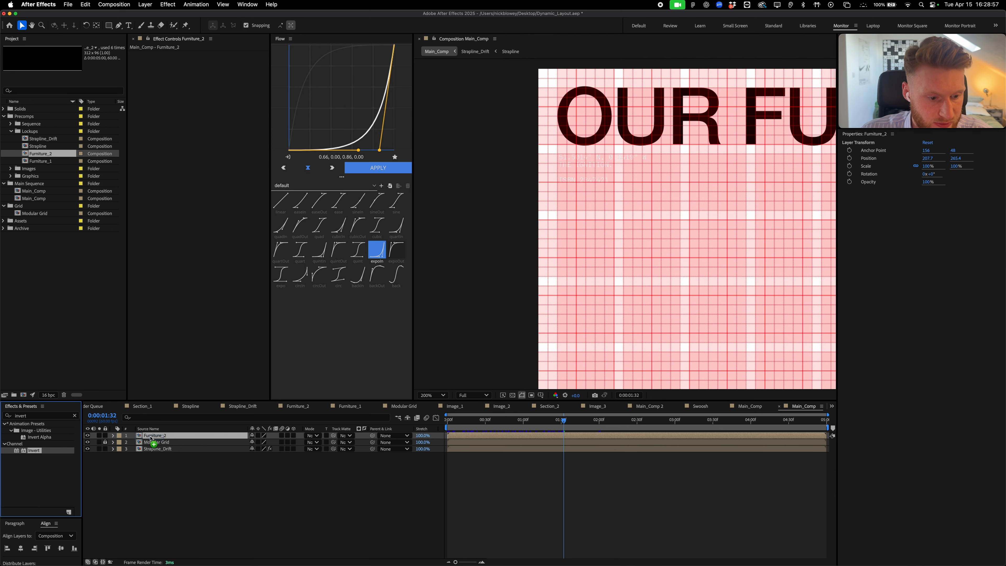
left_click_drag(150, 436, 151, 436)
key("period")
key("period")
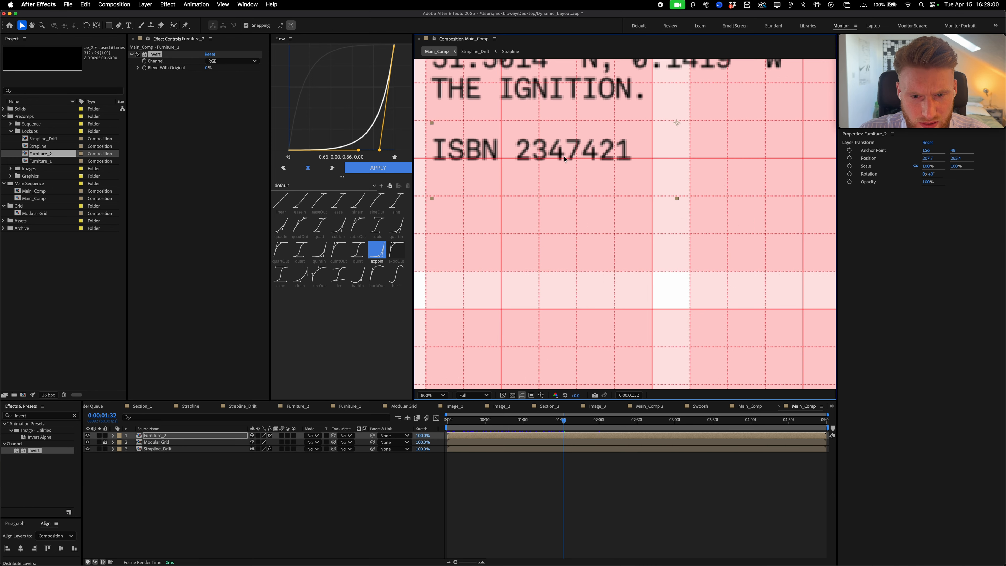
left_click_drag(594, 190, 634, 246)
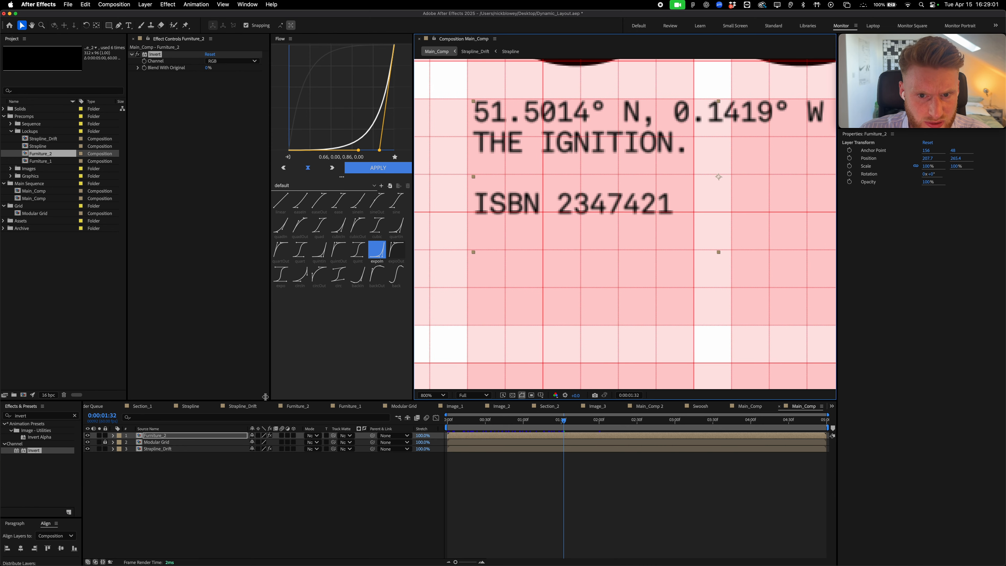
left_click(258, 435)
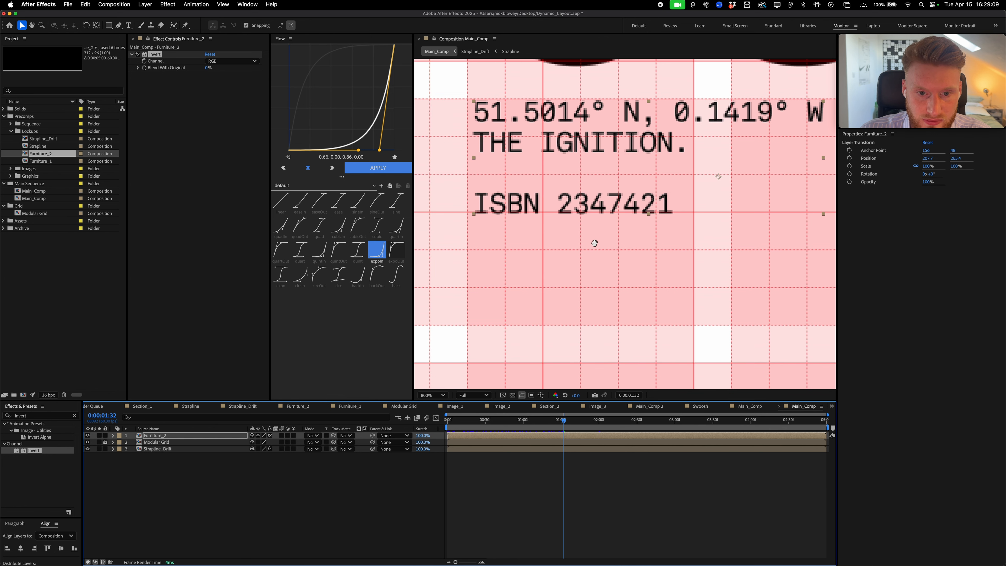
Move Furniture_2's anchor to its top-left corner and place it at 48,216 under the headline
left_click_drag(510, 153, 550, 212)
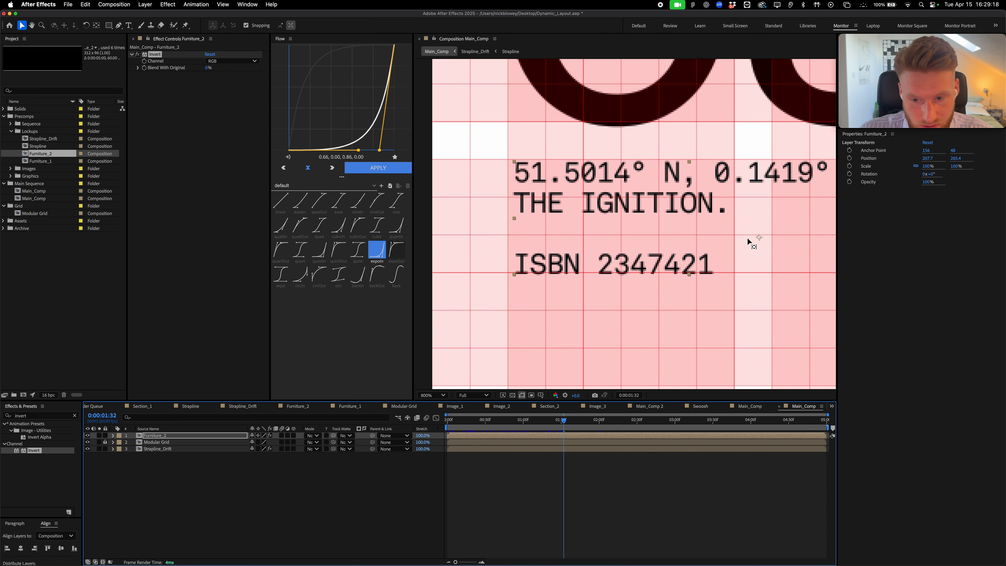
key("y")
left_click_drag(758, 237, 508, 159)
key("v")
key("comma")
left_click_drag(755, 208, 642, 205)
key("comma")
left_click_drag(720, 210, 602, 214)
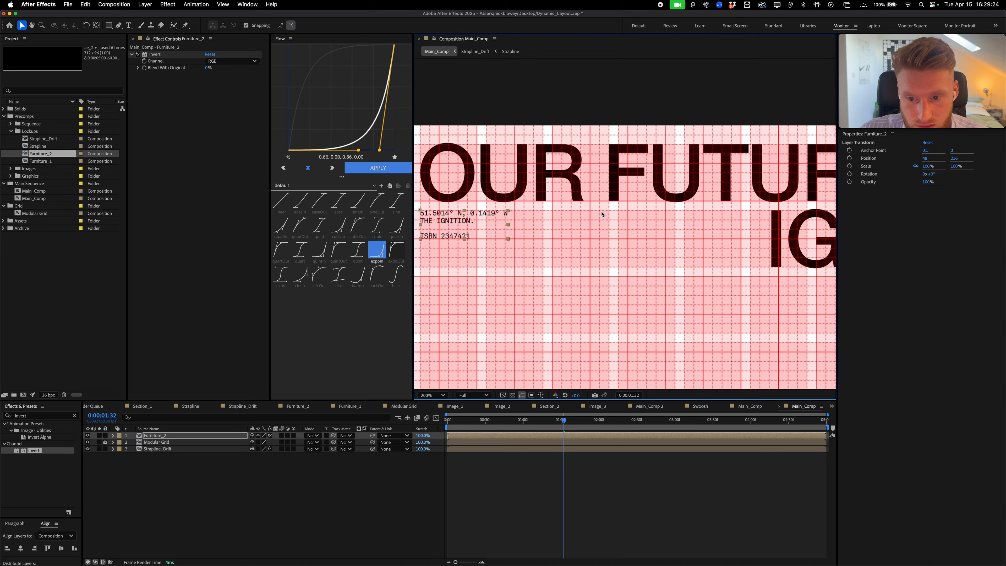
key("comma")
Compare the placement against the Figma layout and recenter the composition view
key("super+Tab")
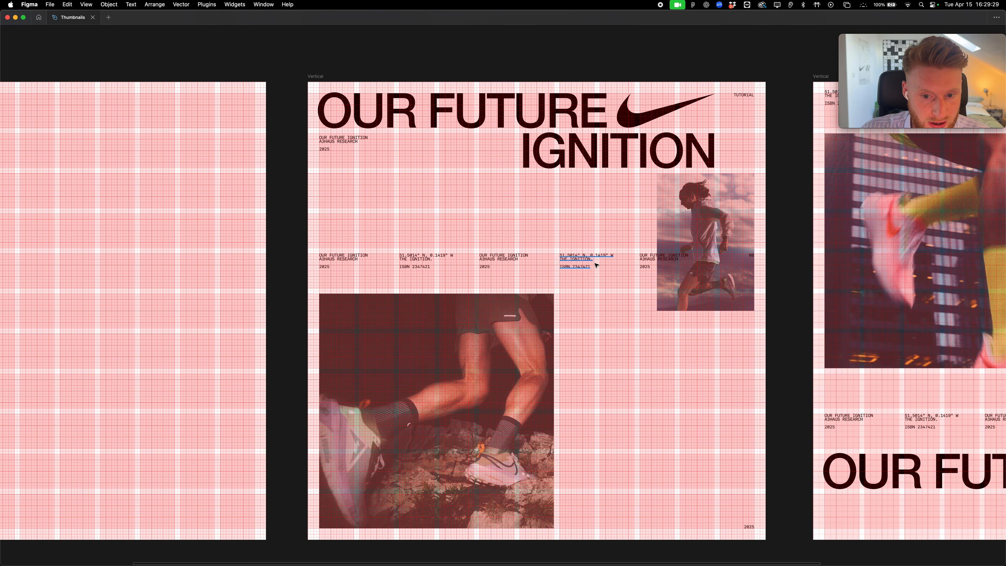
key("super+Tab")
key("comma")
key("period")
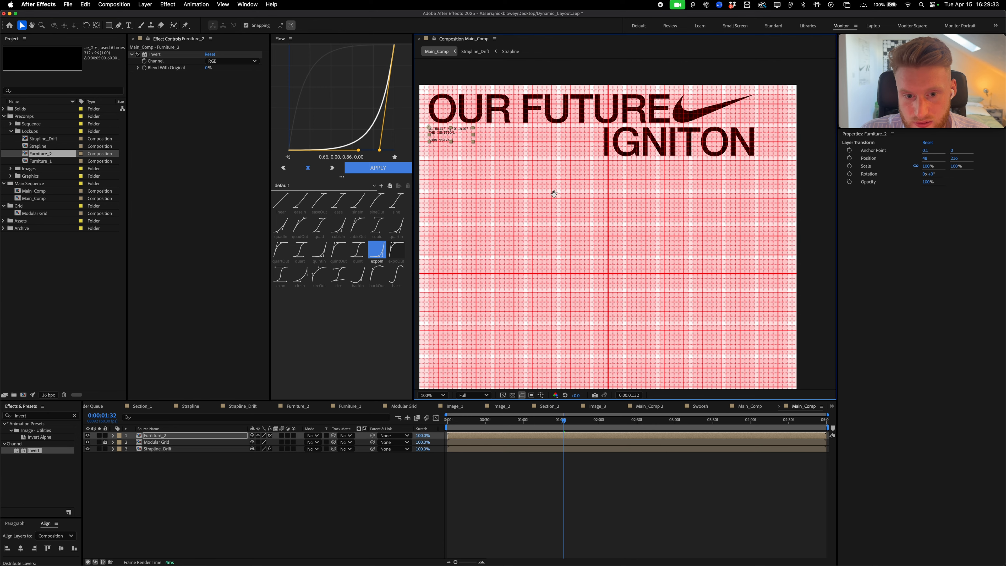
left_click_drag(553, 194, 662, 196)
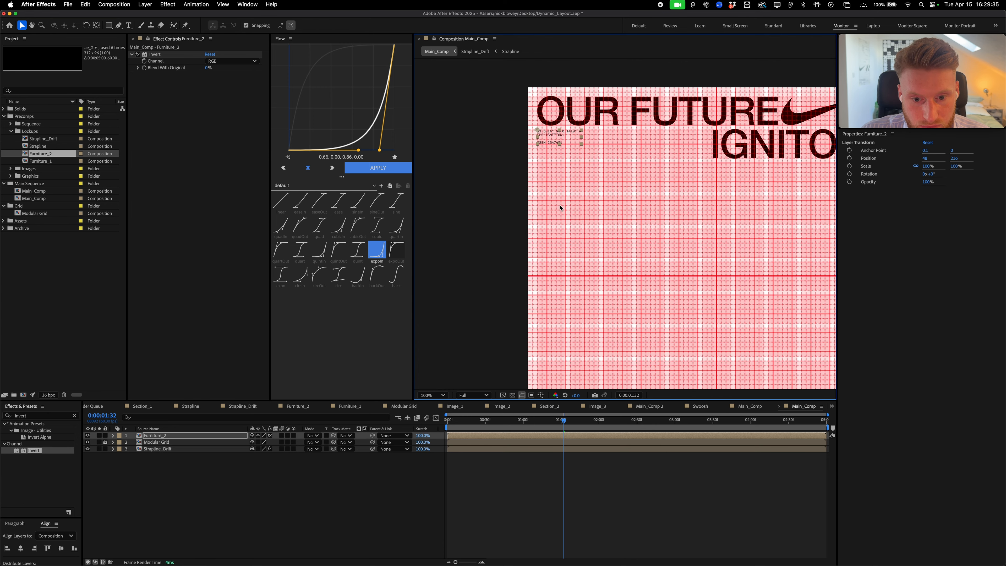
Duplicate Furniture_2 twice and line the copies up in a row at Y 720, one at 384,720
key("super+d")
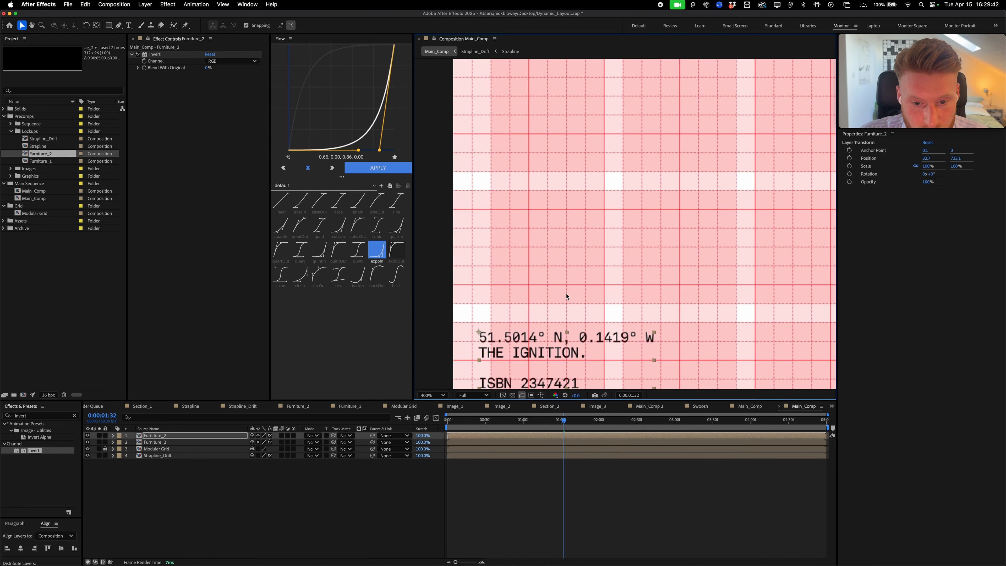
left_click_drag(566, 296, 595, 233)
key("comma")
left_click_drag(593, 277, 466, 262)
key("s")
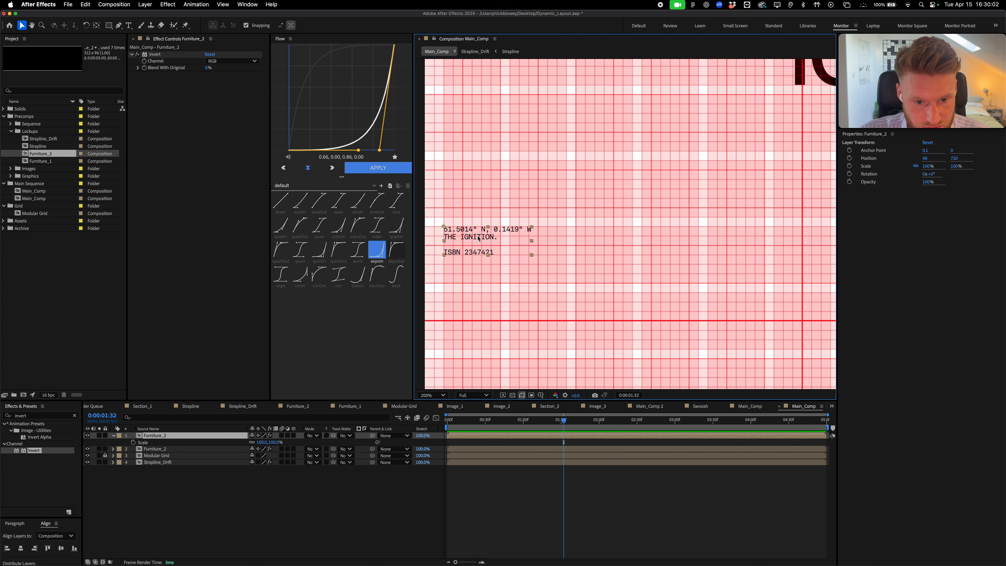
key("super+d")
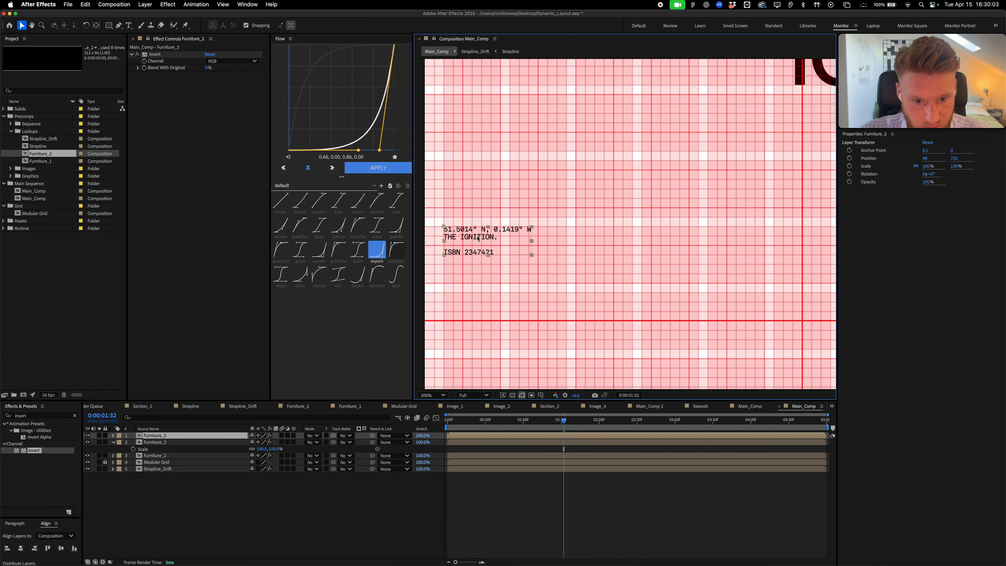
left_click_drag(479, 238, 518, 228)
left_click_drag(517, 228, 578, 229)
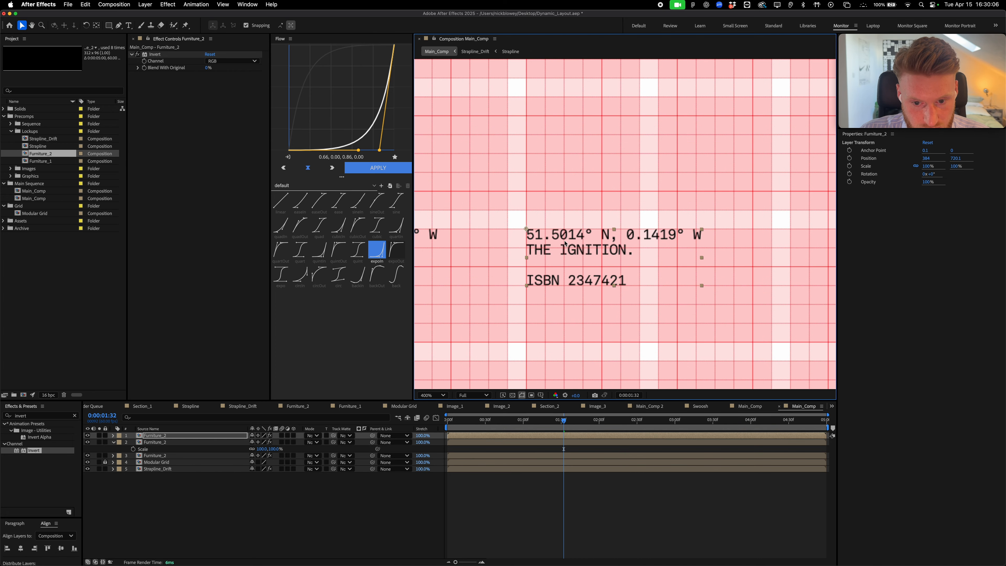
Add two more copies, snapping one to 720,720 and the last at the row's right end
key("comma")
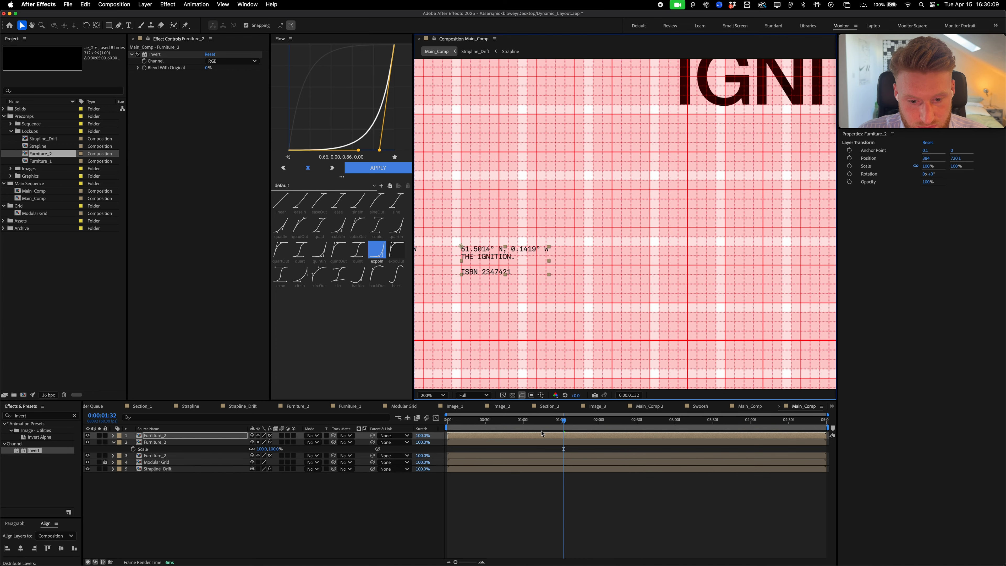
key("super+d")
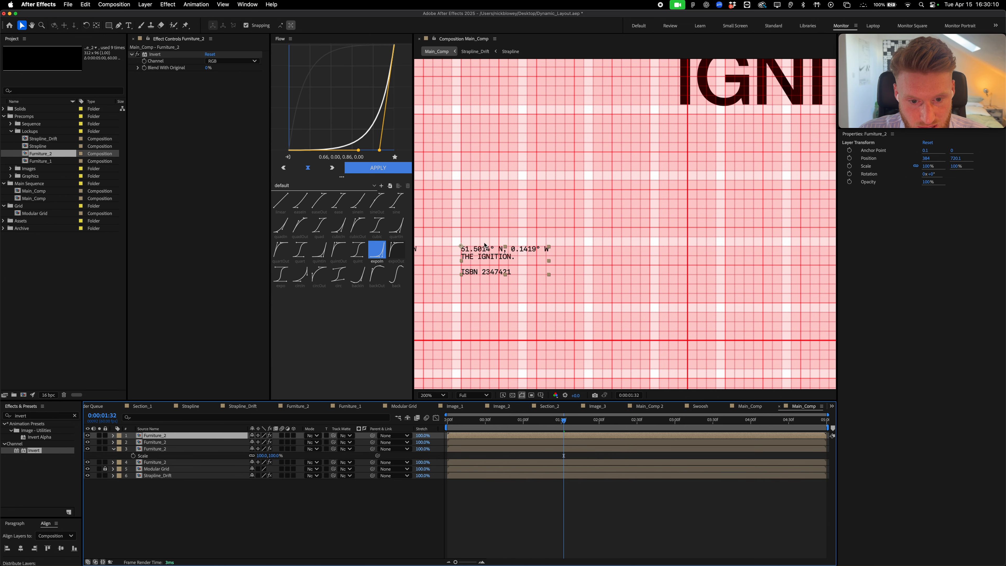
left_click_drag(484, 238, 609, 257)
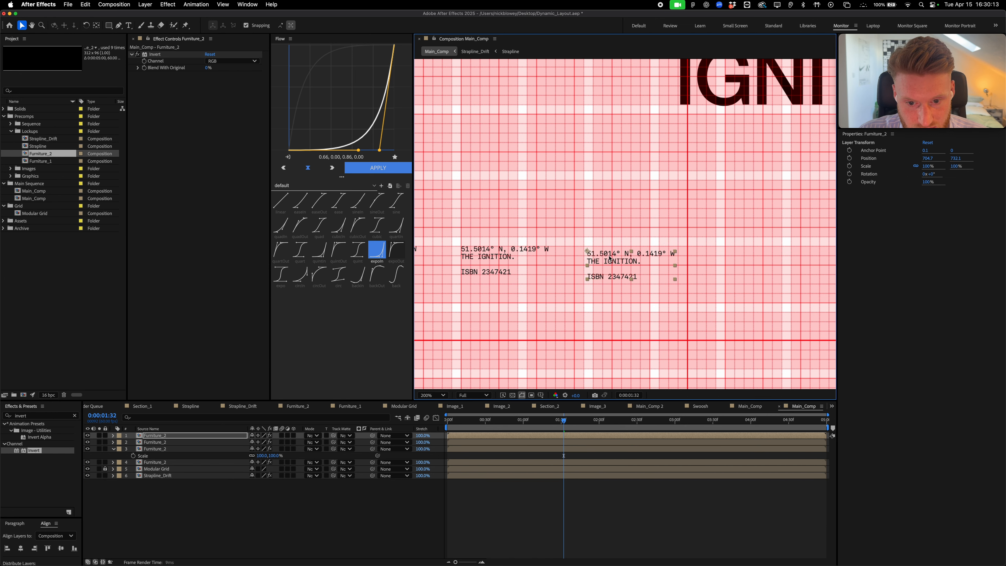
key("period")
left_click_drag(554, 286, 565, 276)
key("comma")
left_click_drag(613, 244, 653, 253)
key("super+d")
key("period")
key("comma")
key("comma")
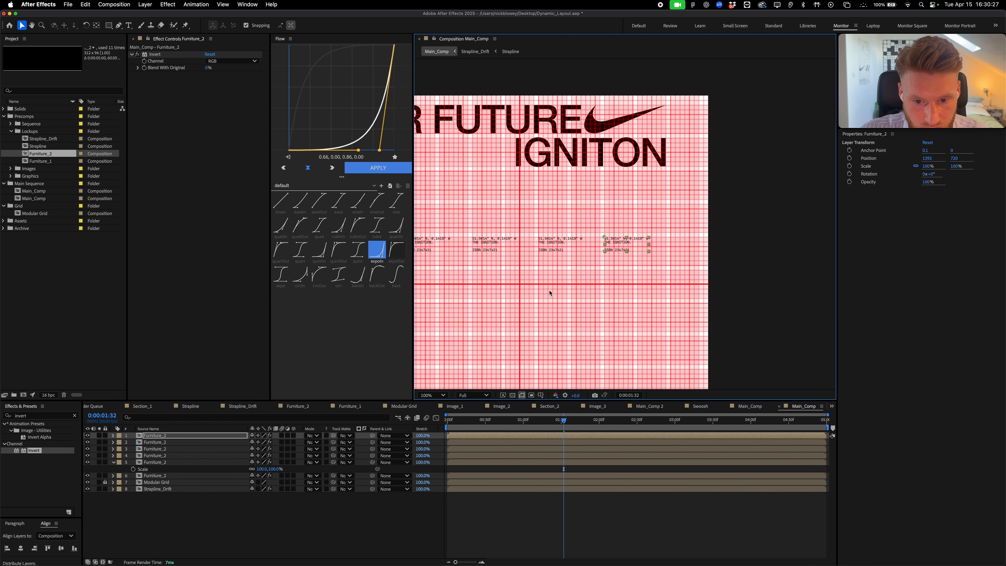
left_click_drag(522, 295, 635, 288)
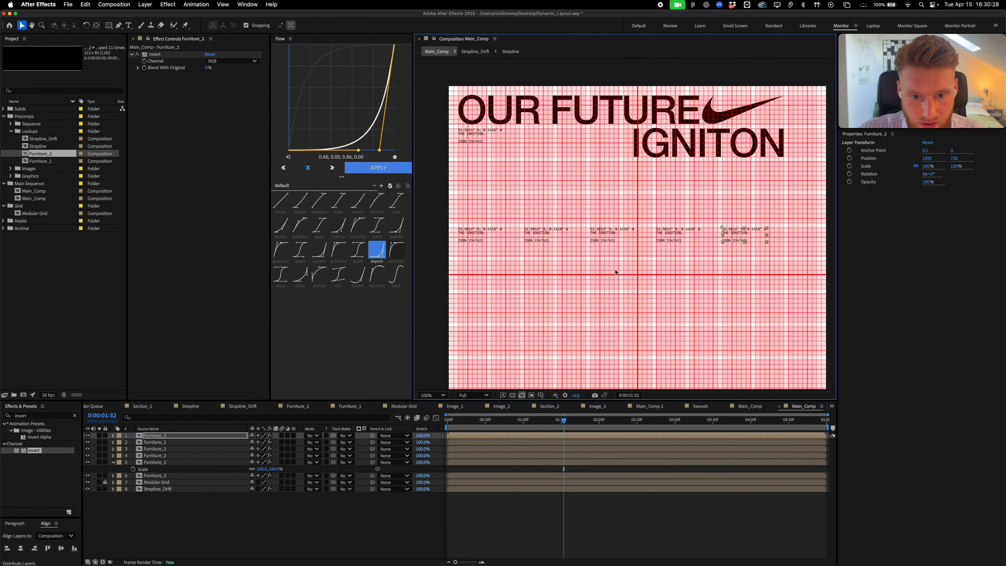
Replace the second and fourth lockups with Furniture_1 from the Project panel
left_click(535, 233)
left_click(672, 238, "shift")
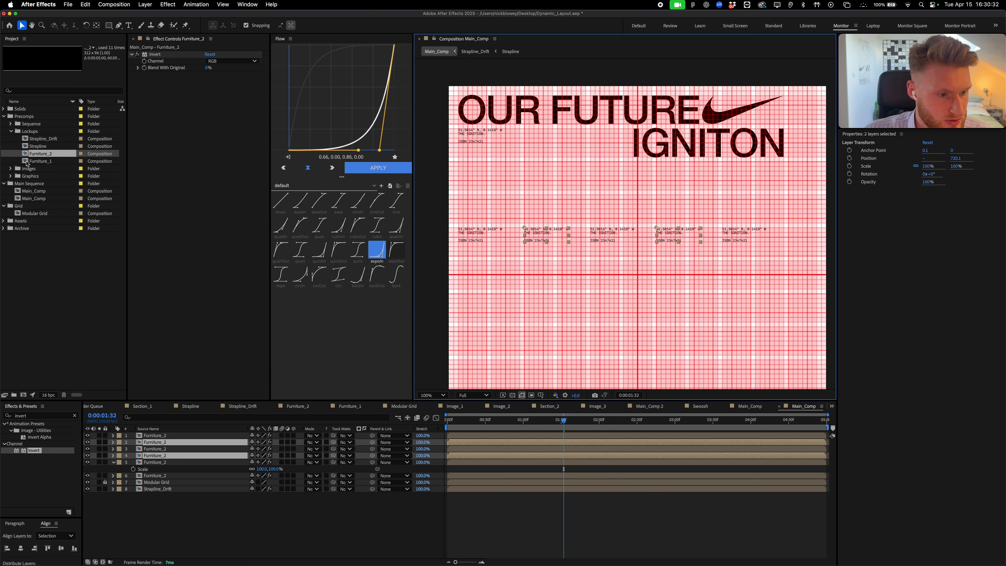
left_click_drag(37, 161, 196, 448)
left_click(579, 349)
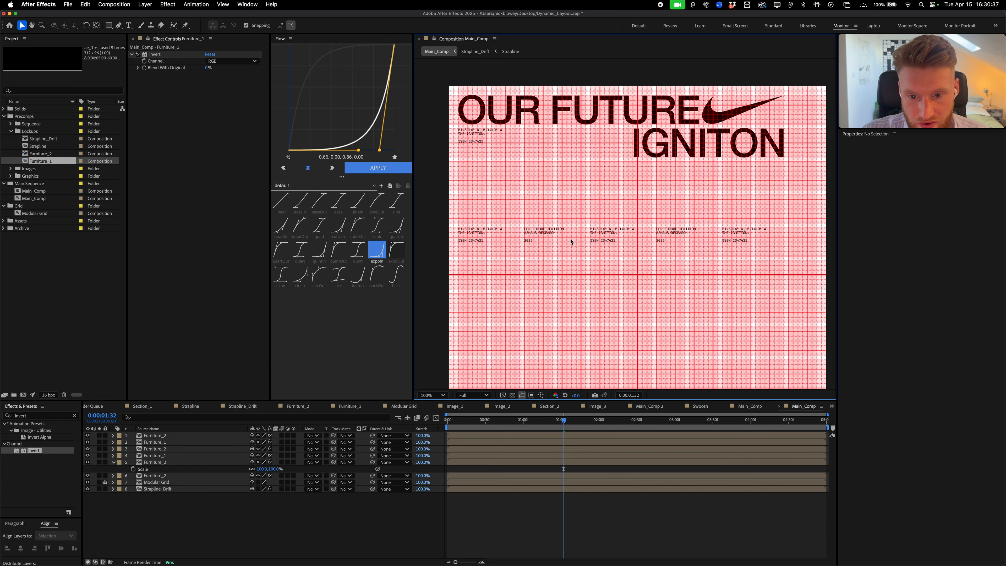
left_click(737, 235)
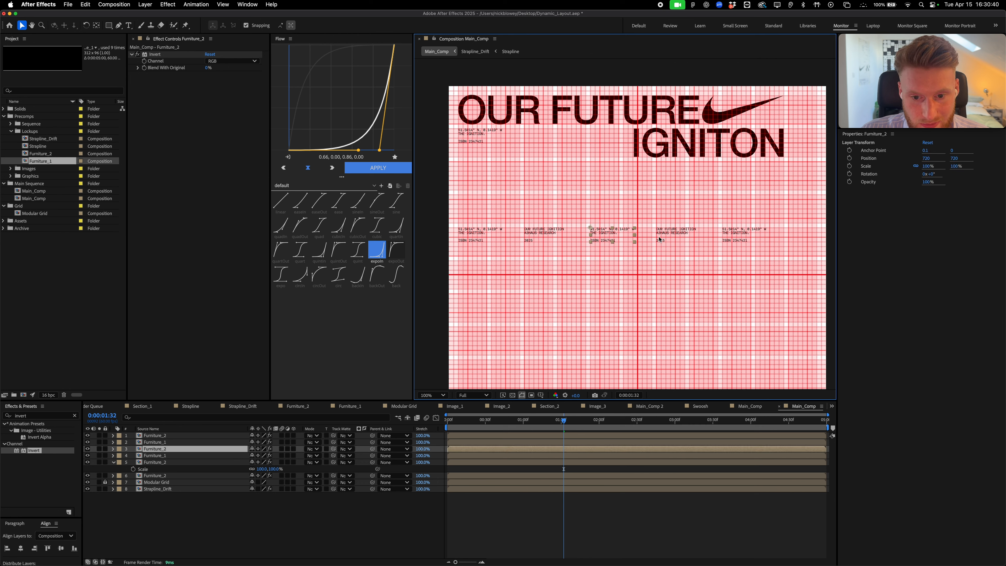
key("Home")
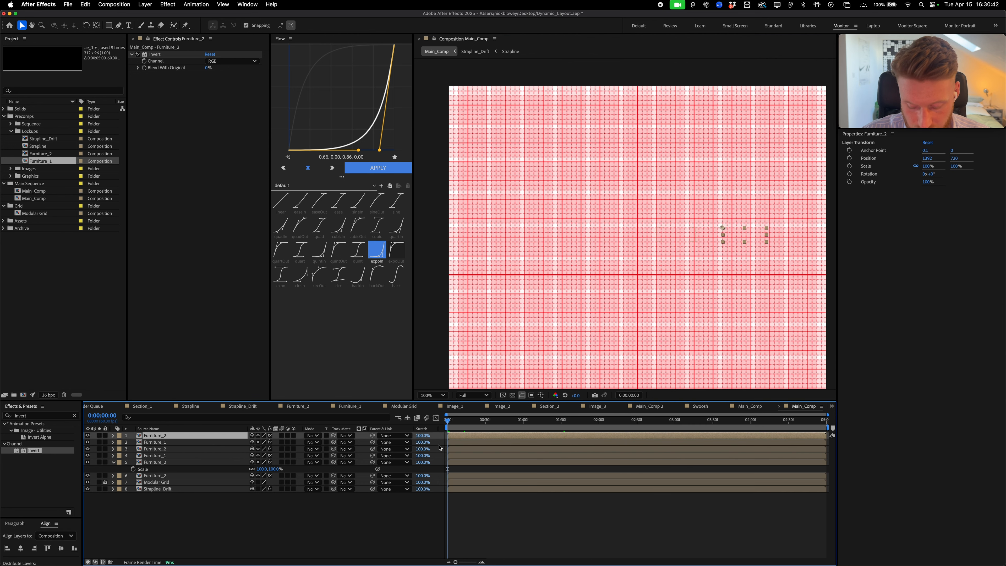
Make Furniture_1 layer 4 start at frame 3 and Furniture_2 layer 3 at frame 7
key("shift+Page_Down")
left_click(464, 455)
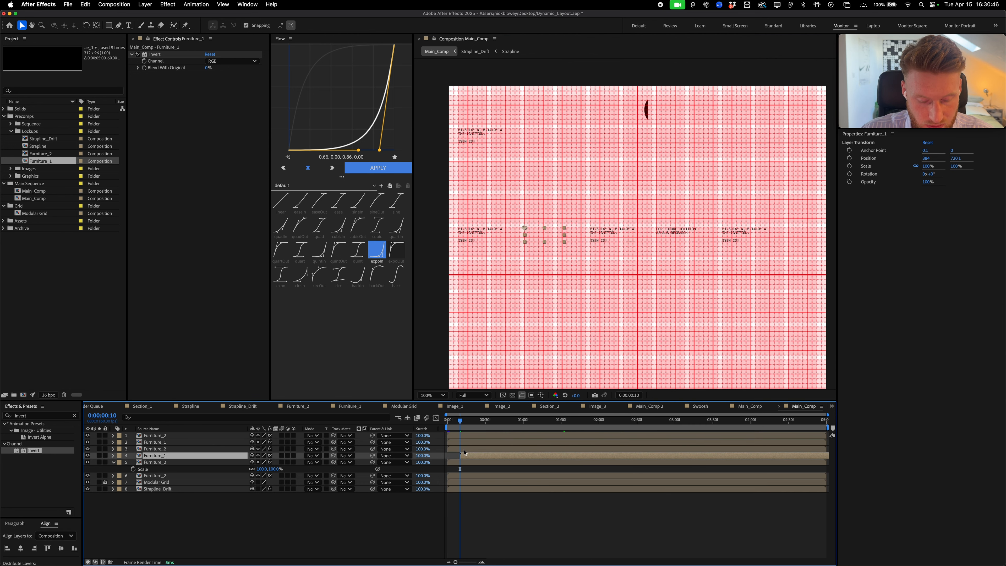
key("Home")
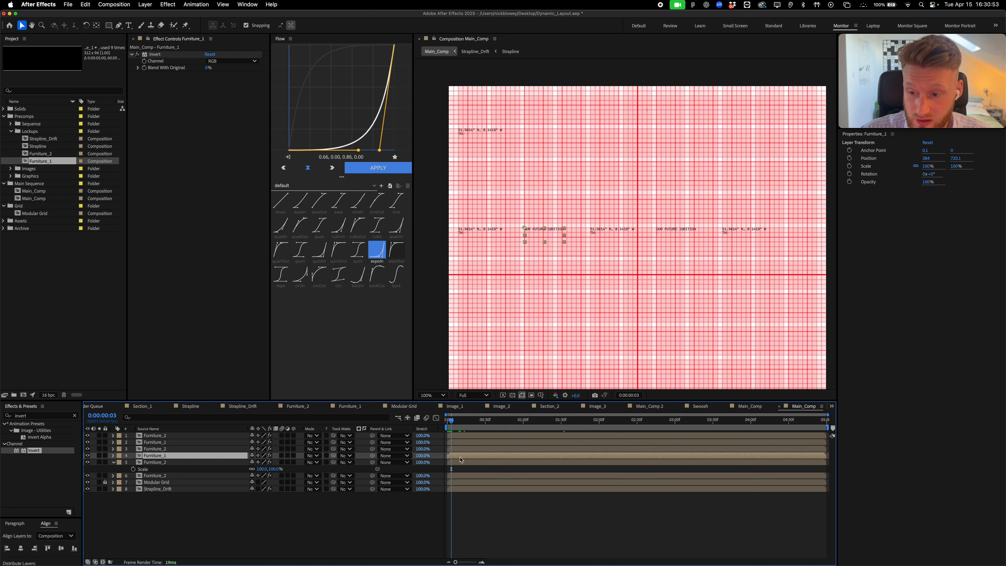
key("Home")
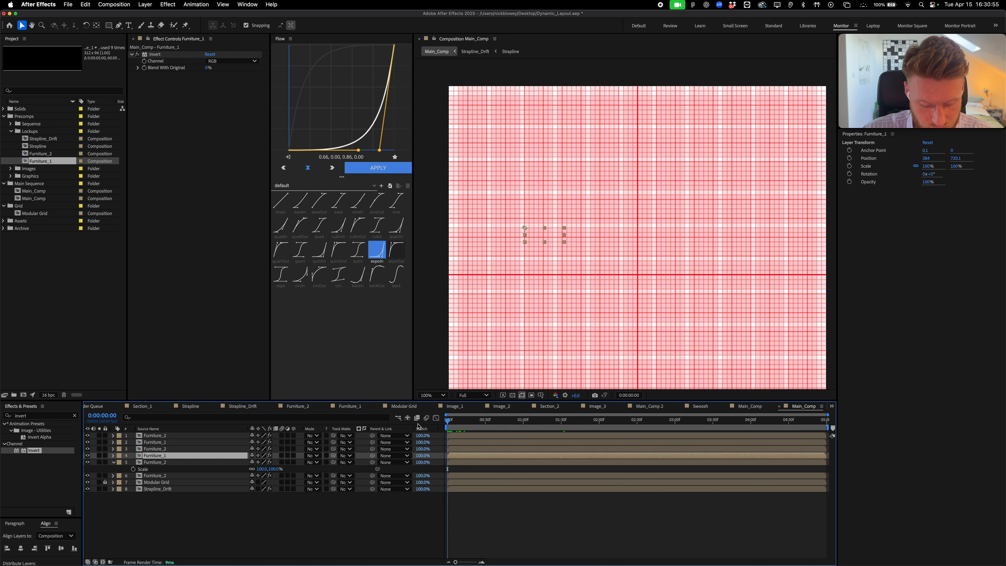
key("space")
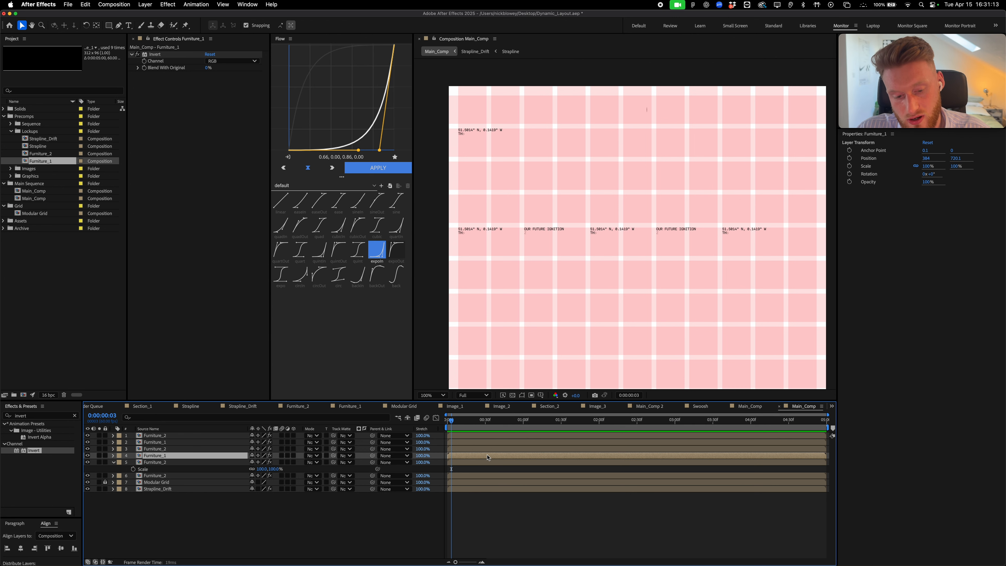
key("[")
key("Page_Down")
key("Page_Down")
key("Page_Down")
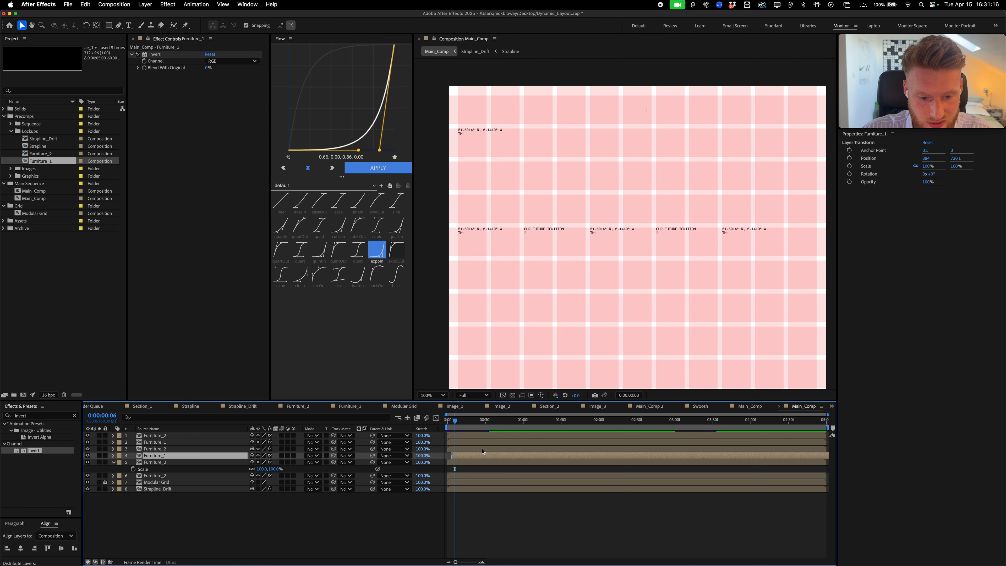
left_click(482, 451)
key("[")
Make layer 2 start at frame 10 and the top Furniture_2 layer at frame 13
key("super+0")
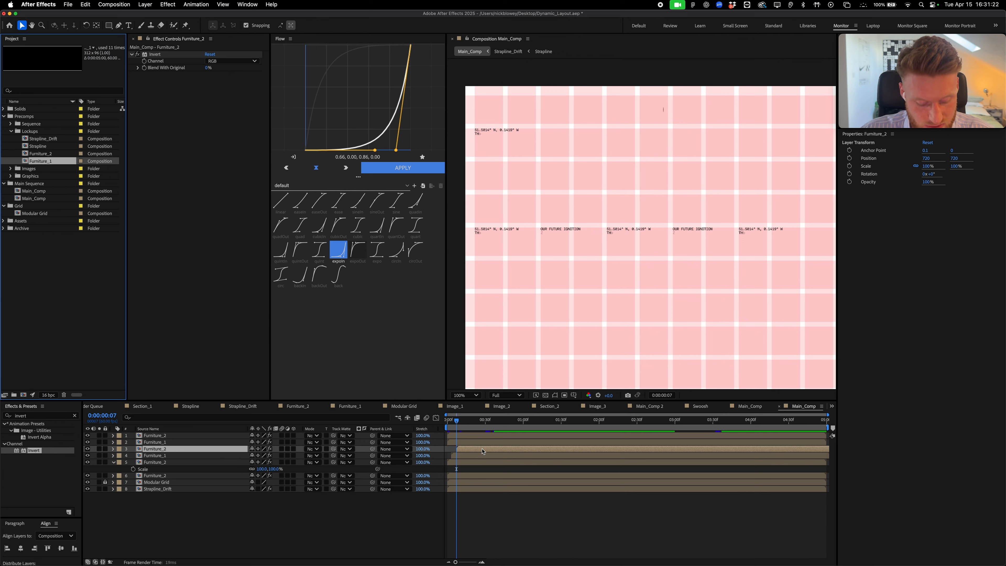
key("super+Up")
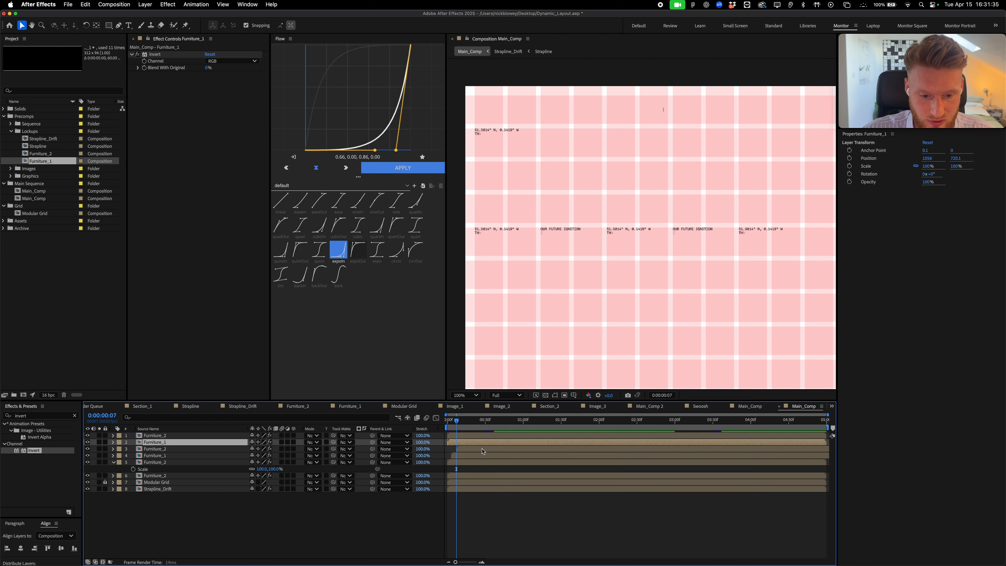
key("Page_Down")
key("Page_Down")
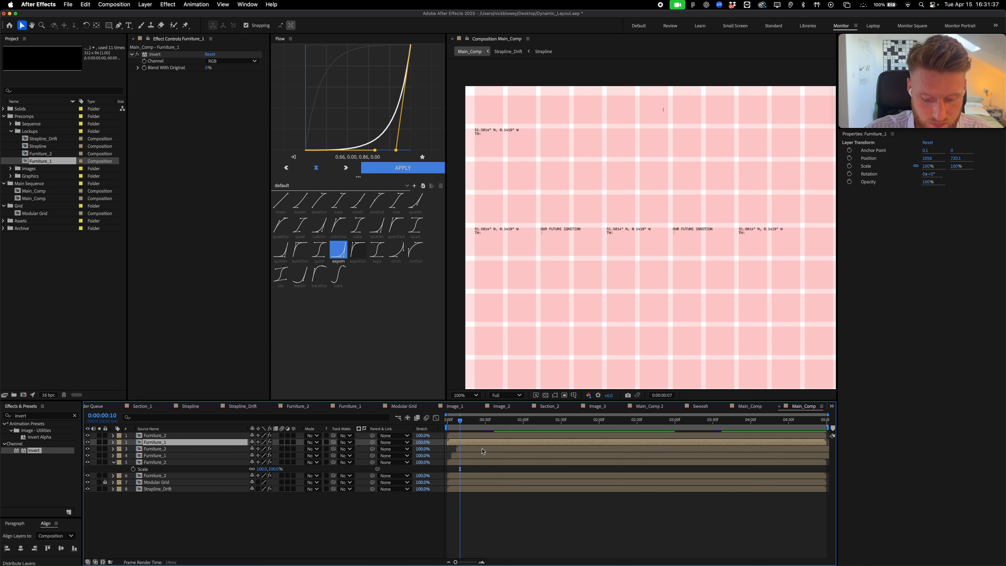
key("bracketleft")
key("super+Up")
key("Page_Down")
key("Page_Down")
key("Page_Down")
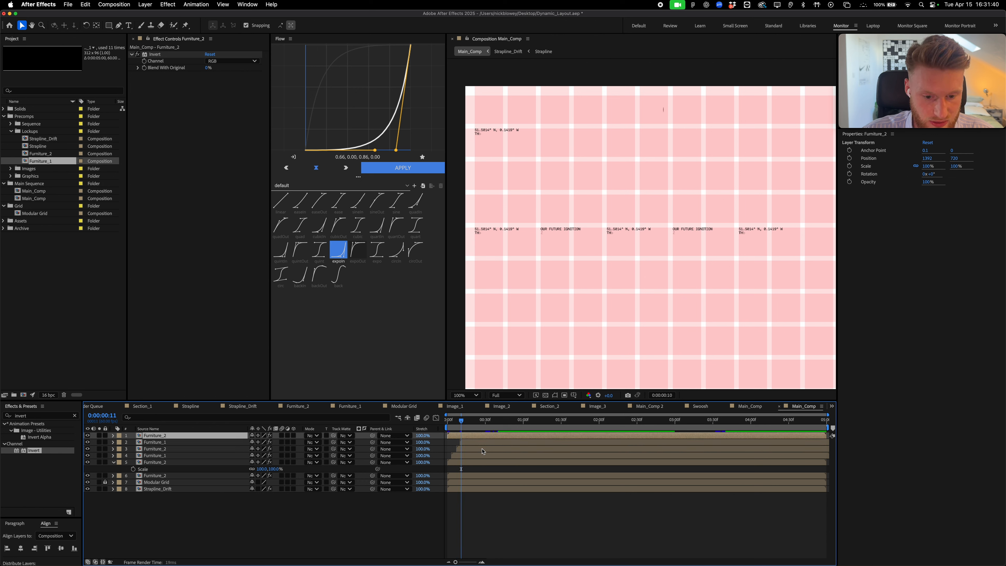
key("bracketleft")
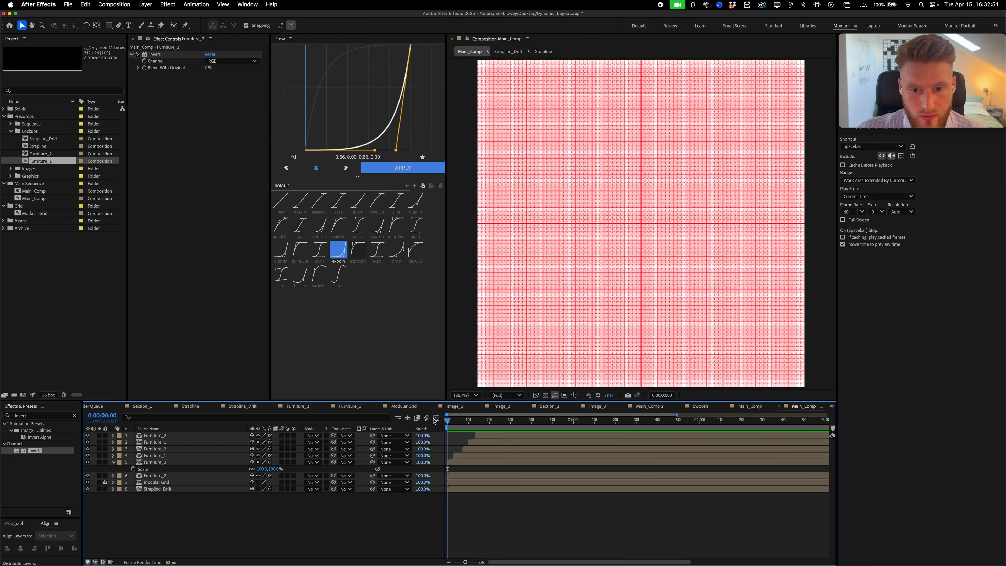
Add a null object and parent all five lockup layers to Null 2
left_click_drag(514, 416, 447, 415)
left_click(145, 5)
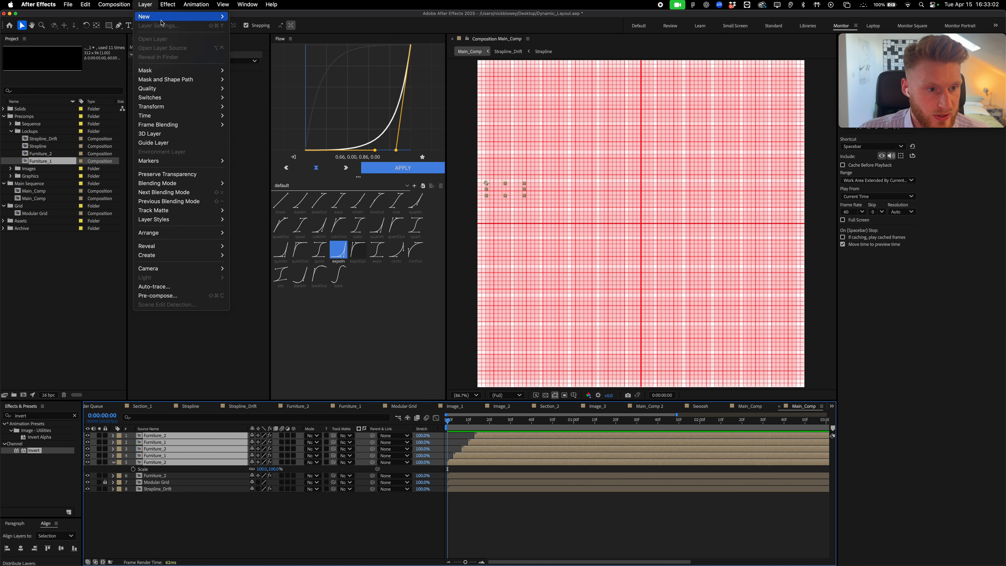
mouse_move(159, 16)
left_click(261, 51)
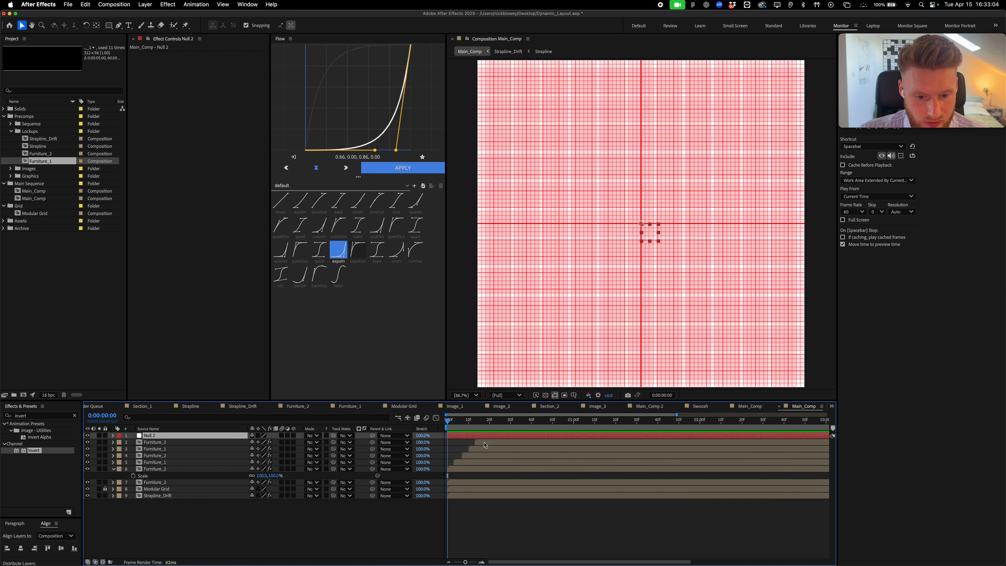
left_click(484, 444)
left_click(466, 470, "shift")
left_click_drag(372, 442, 151, 436)
Keyframe Null 2's Position at 0f and at 30f with X pushed to 1153
left_click(455, 435)
key("p")
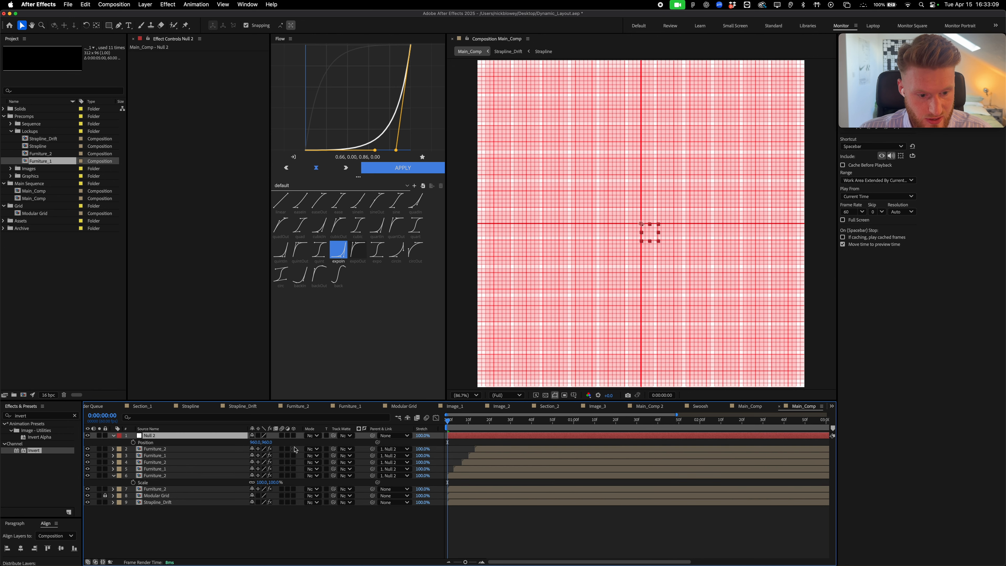
left_click(134, 442)
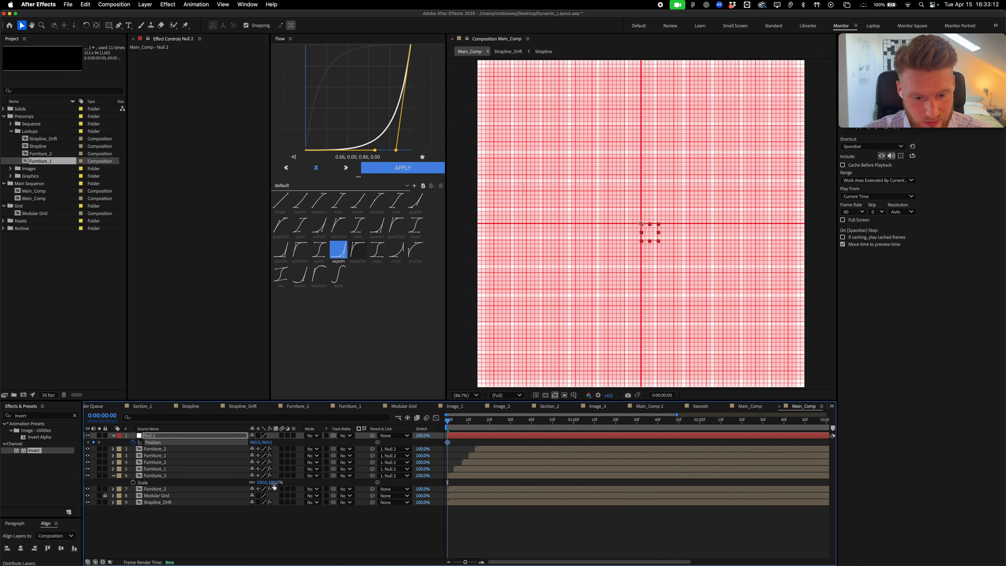
key("shift+Page_Down")
key("shift+Page_Down")
key("shift+Page_Down")
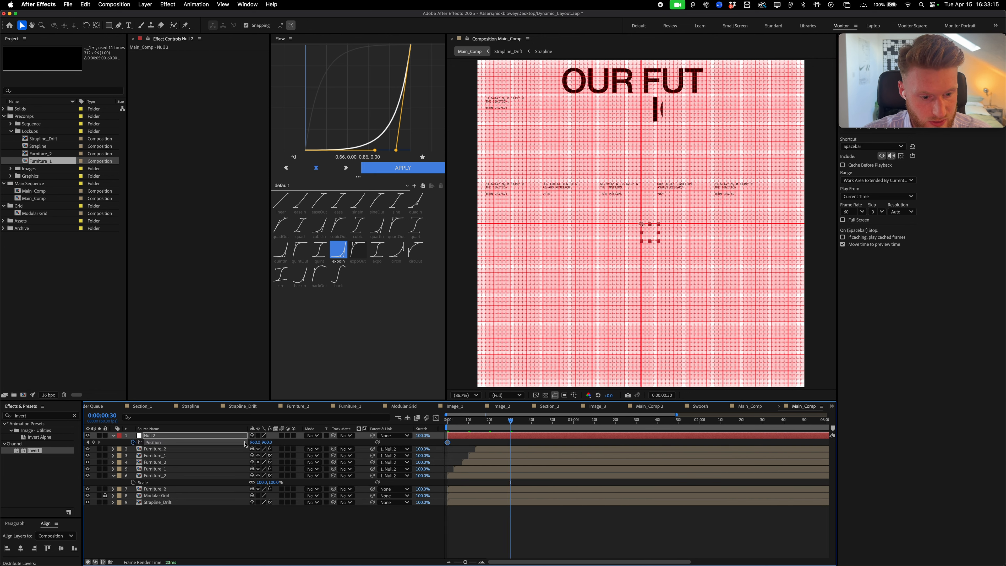
left_click_drag(252, 442, 329, 442)
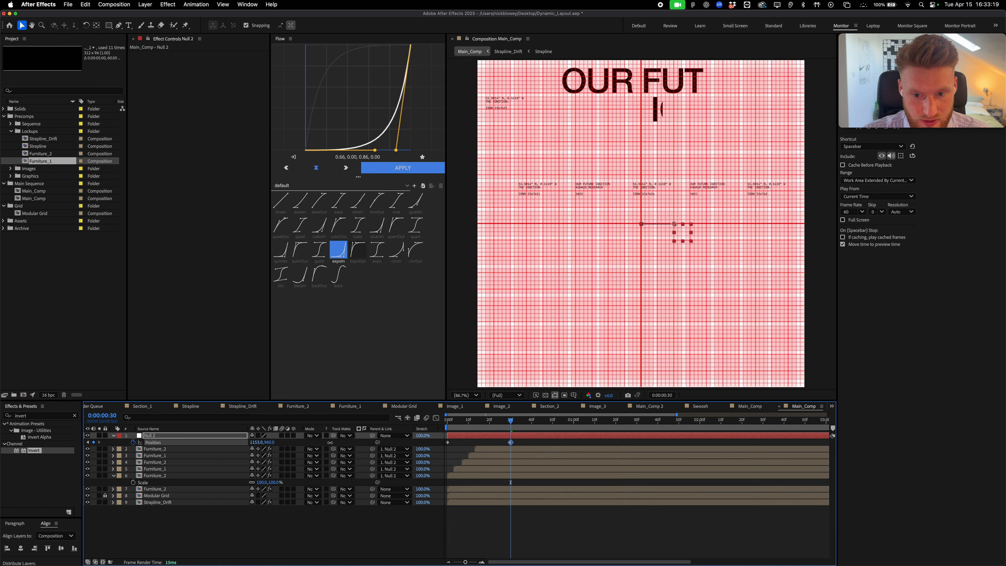
Time-reverse the two Position keyframes, apply the expoOut ease, and preview the slide-in
right_click(448, 442)
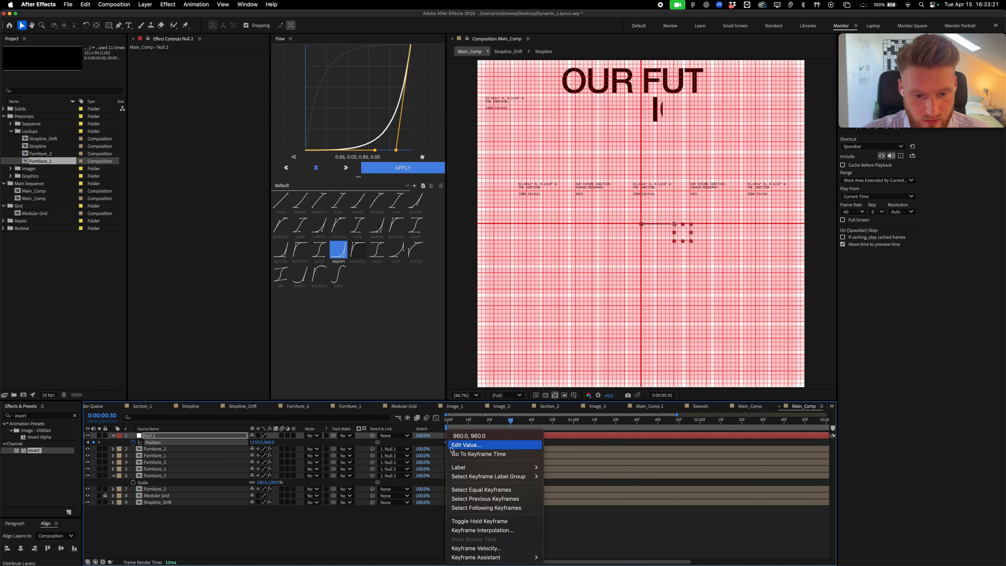
mouse_move(483, 557)
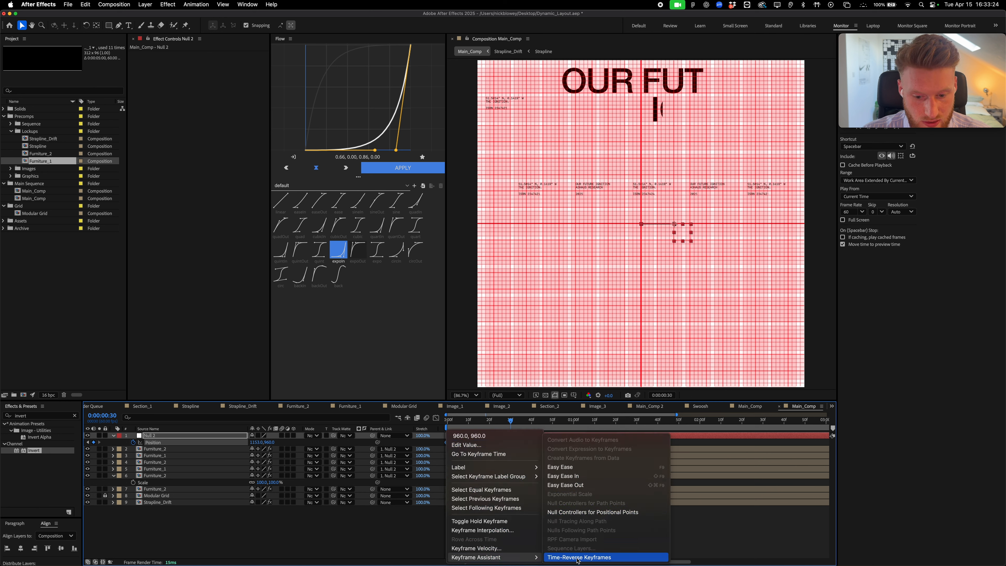
left_click(594, 559)
left_click(357, 249)
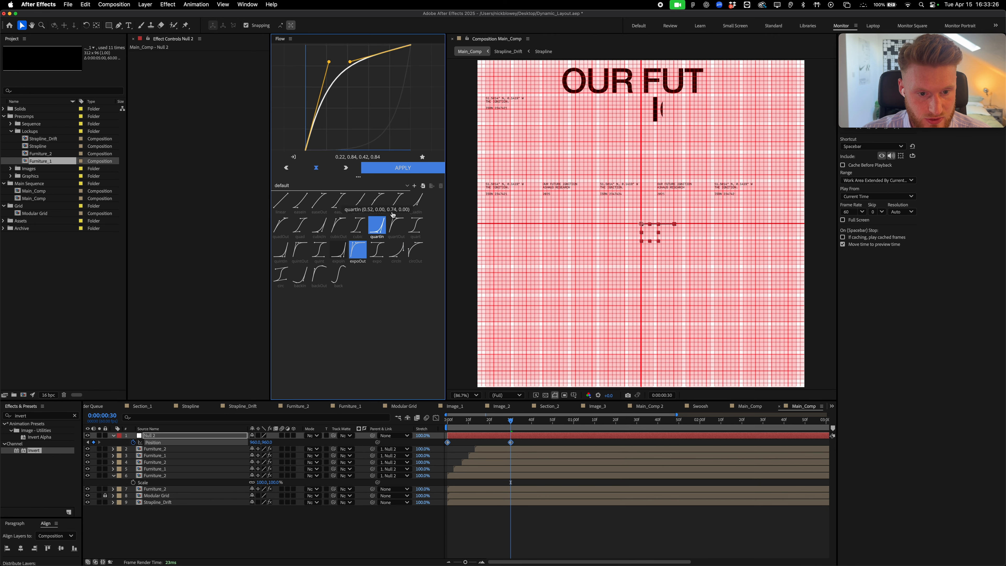
left_click(393, 169)
left_click_drag(512, 420, 446, 422)
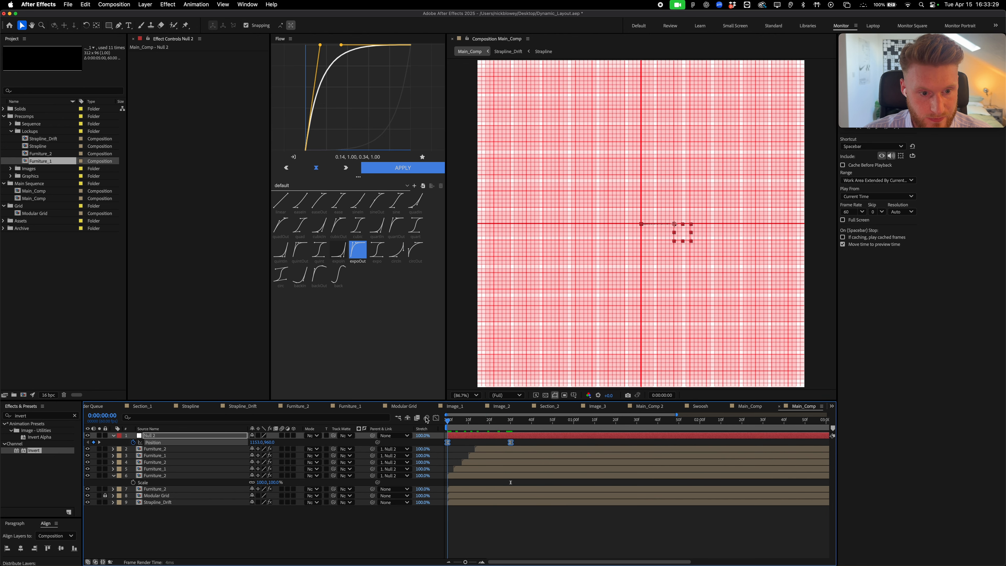
key("space")
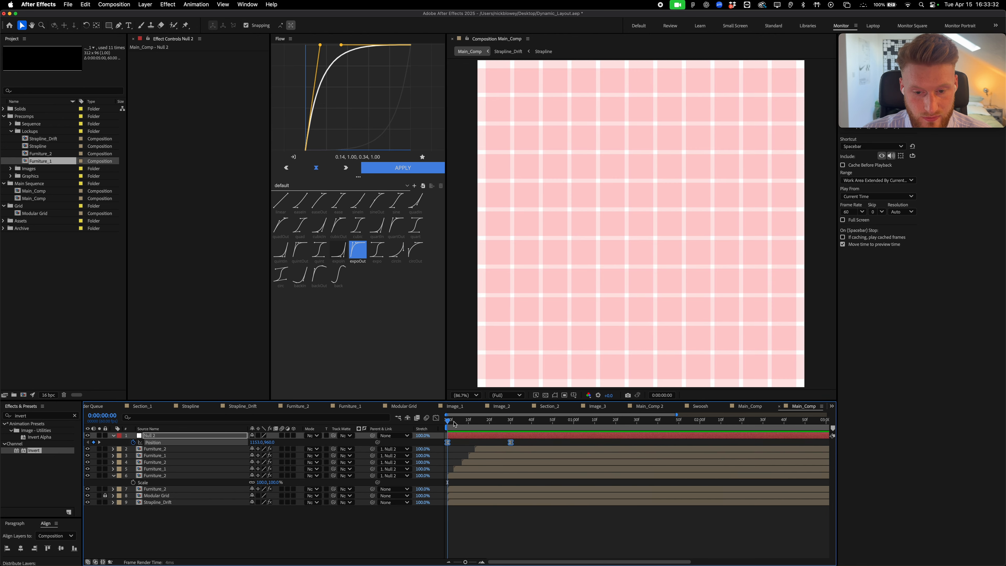
Copy Null 2's second Position keyframe and paste it at 3:00
left_click_drag(455, 424, 548, 416)
key("space")
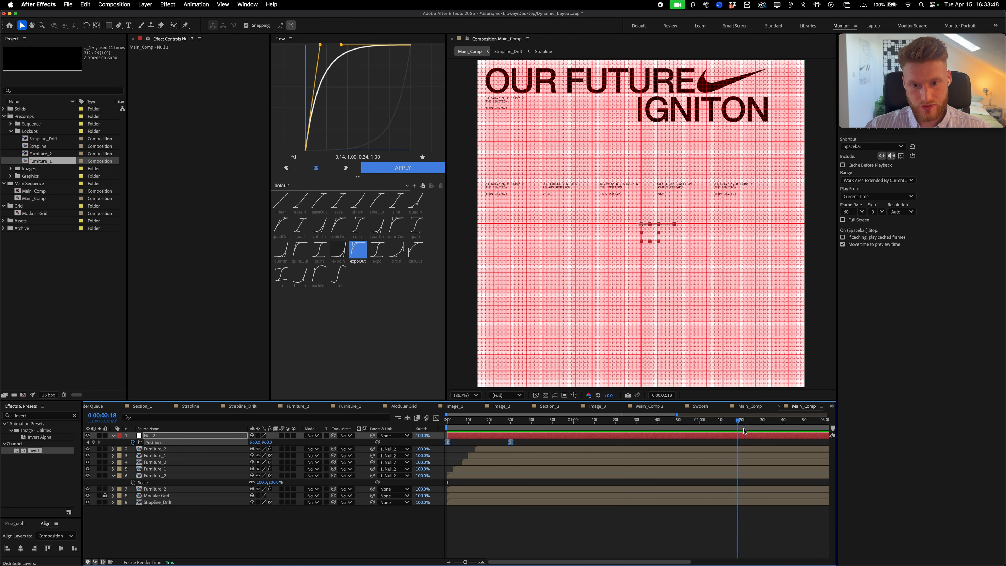
left_click(573, 421)
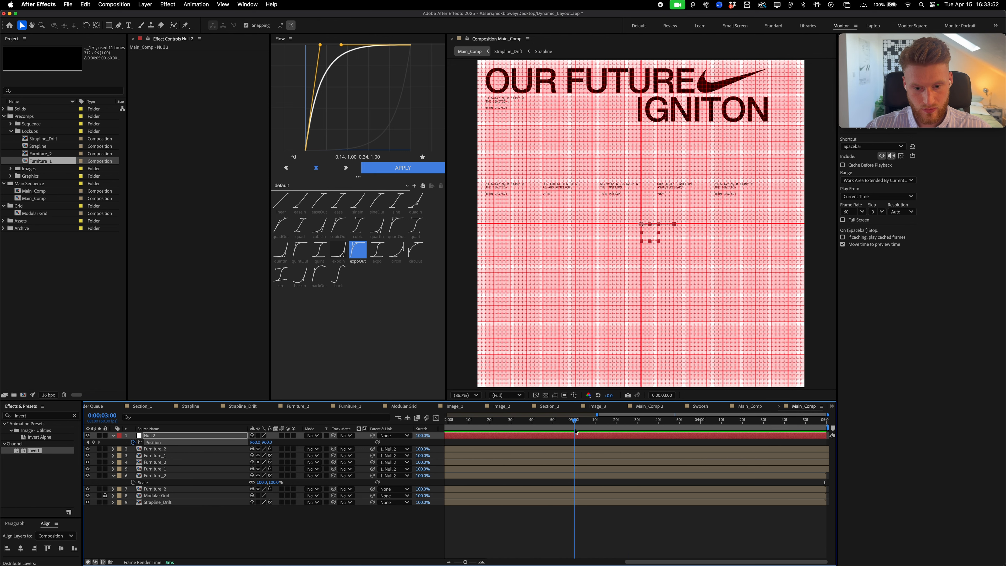
key("minus")
key("minus")
left_click_drag(529, 440, 471, 446)
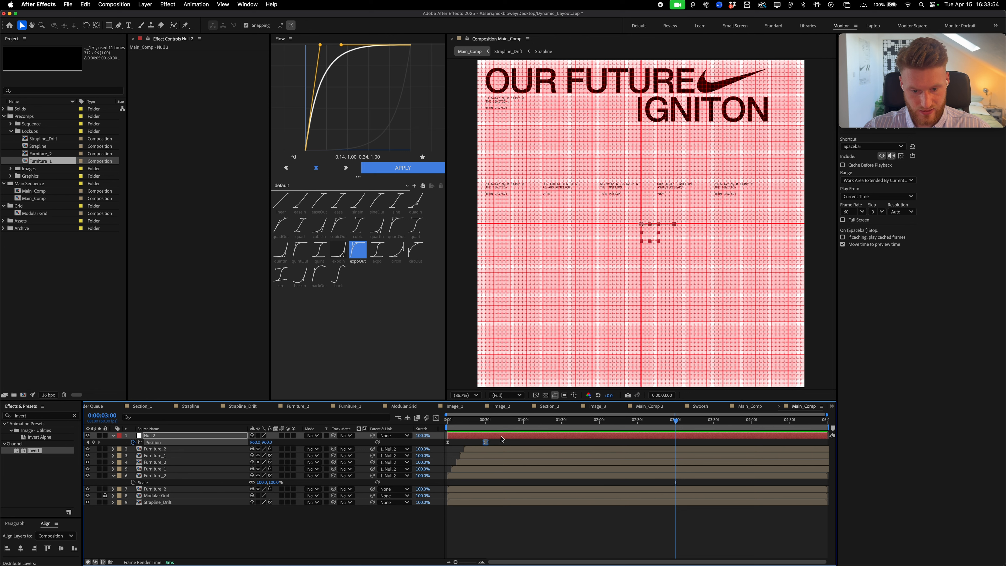
key("ctrl+c")
key("ctrl+v")
Set Null 2's Position X to 775 at 3:30 with an expoIn ease
key("space")
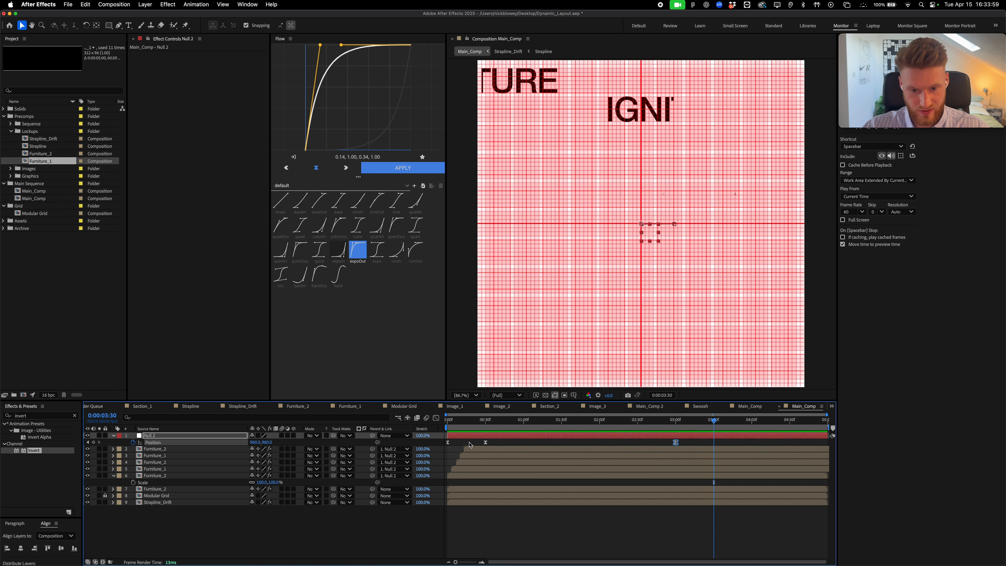
left_click_drag(254, 443, 180, 443)
left_click(419, 170)
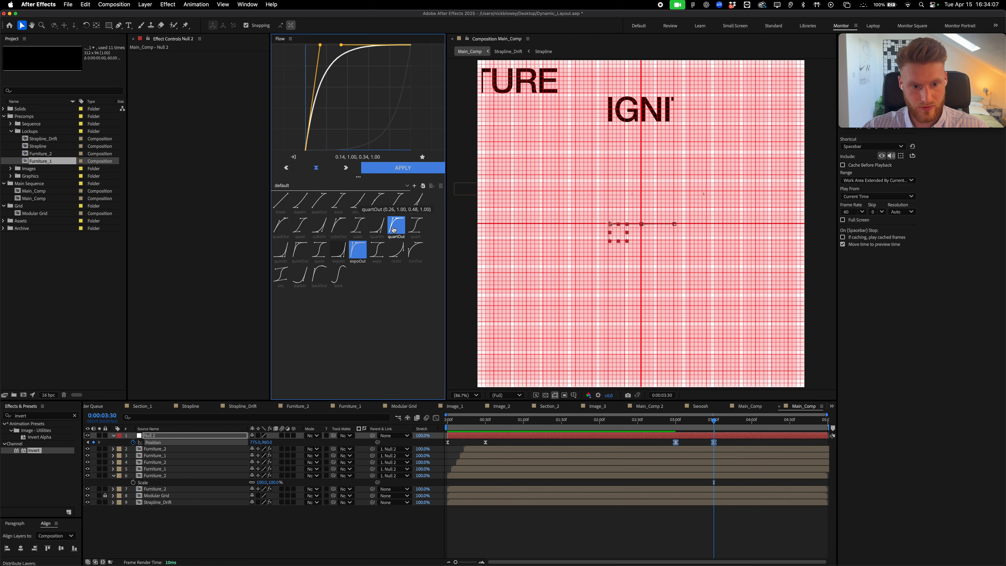
left_click(338, 249)
left_click_drag(666, 416, 731, 428)
left_click_drag(678, 427, 678, 427)
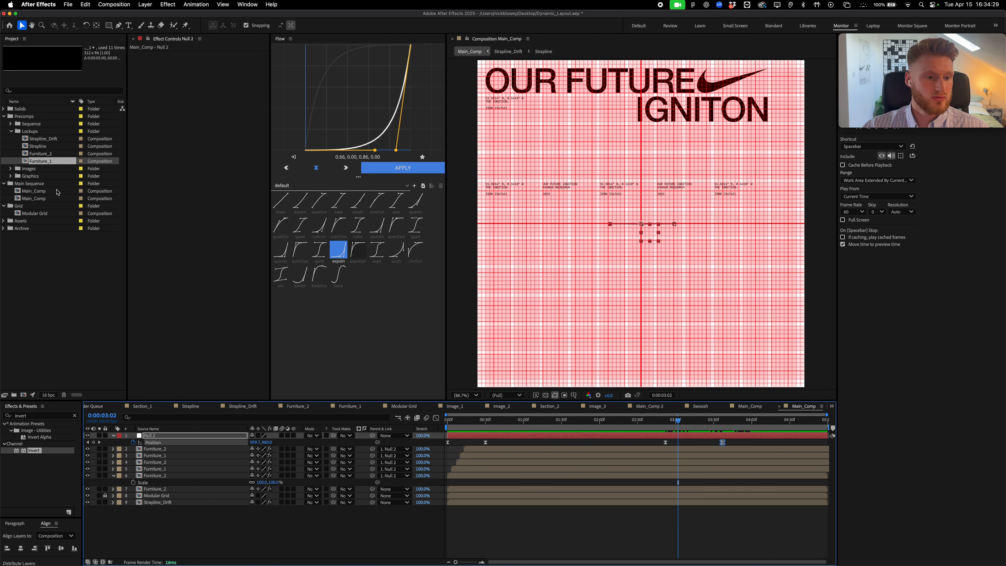
left_click(11, 169)
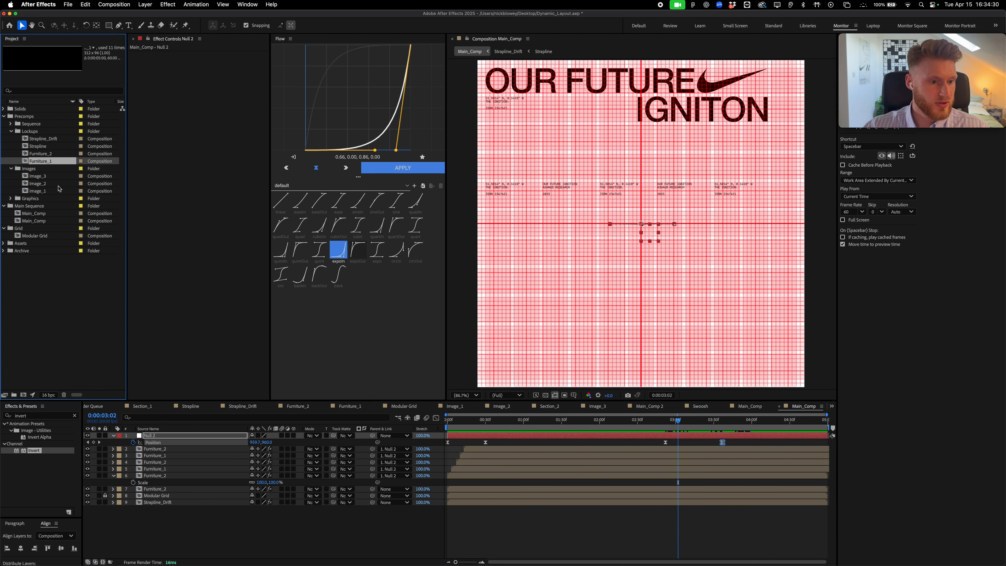
Pick Image_1 (the runner photo) from the Images folder and drag it into Main_Comp
left_click(37, 177)
left_click(38, 184)
left_click(40, 191)
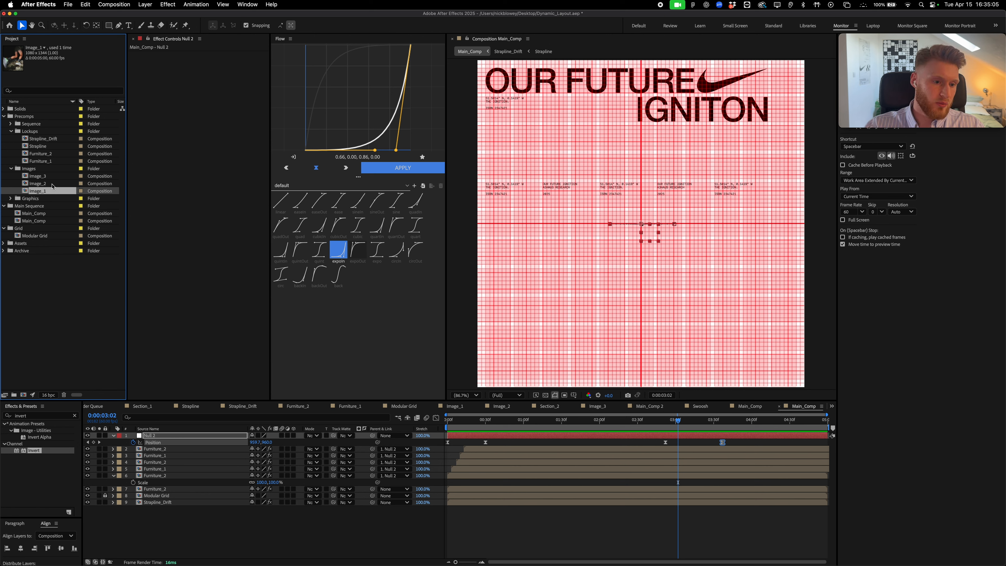
left_click_drag(39, 193, 582, 265)
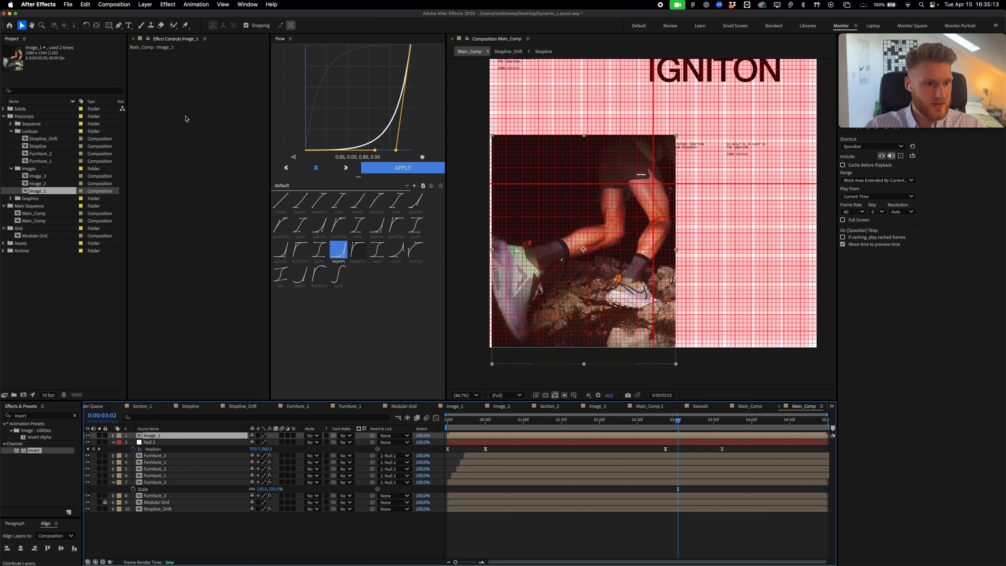
Add a layer-sized rectangle mask to Image_1 and bring its top corners down level
double_click(111, 27)
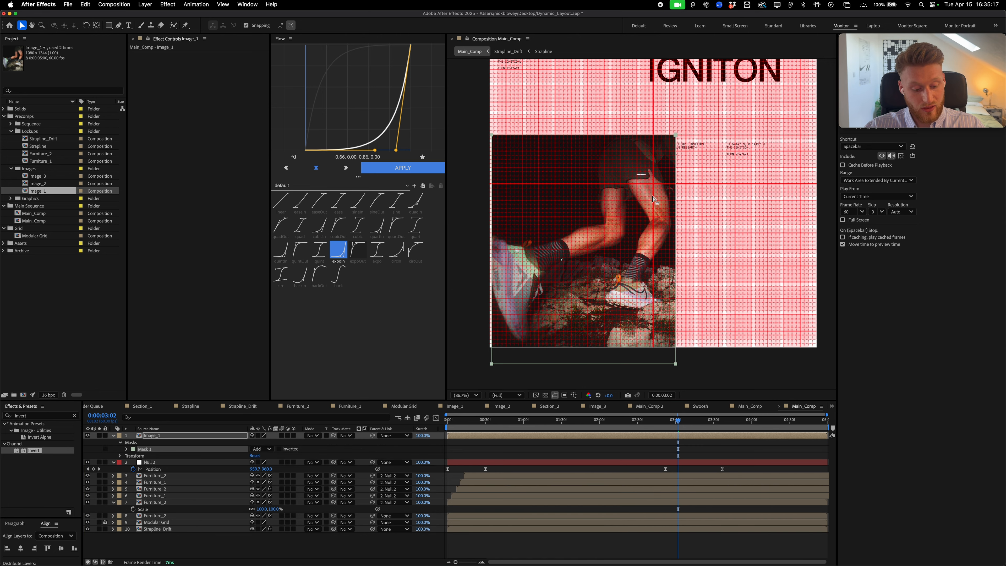
key("grave")
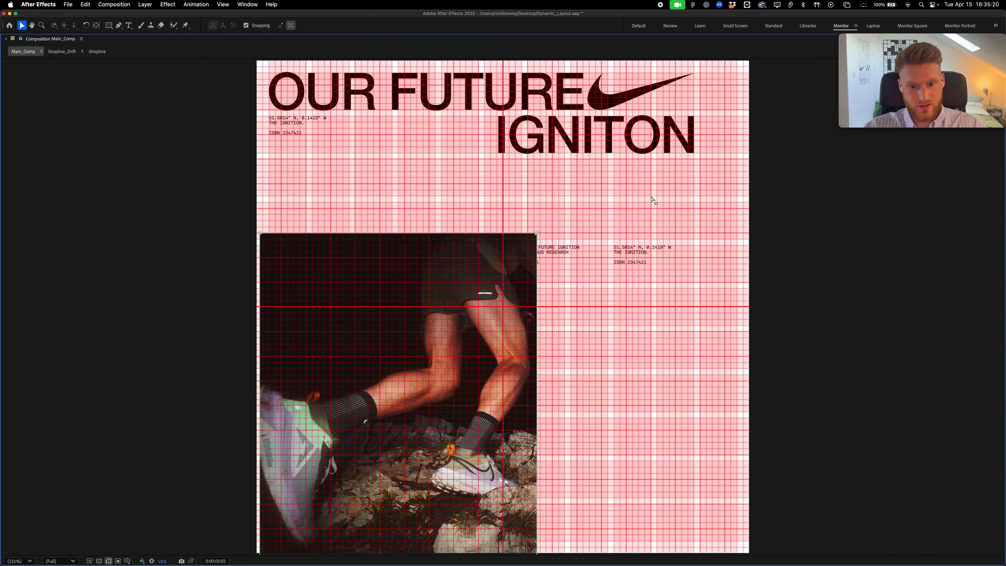
key("period")
left_click_drag(541, 257, 648, 184)
left_click_drag(663, 120, 574, 205)
left_click_drag(243, 122, 254, 206)
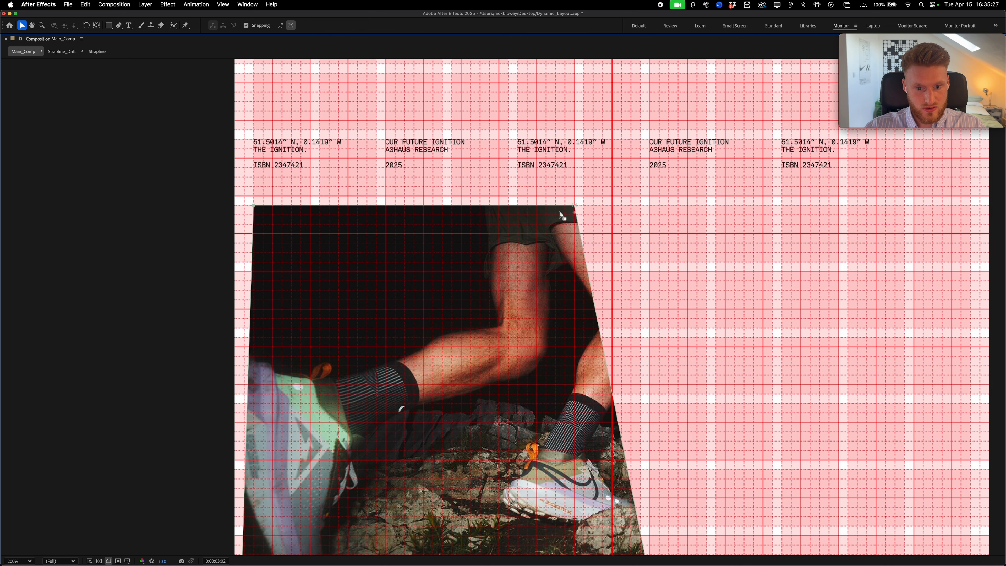
left_click_drag(573, 207, 642, 205)
scroll(674, 364, "down", 5)
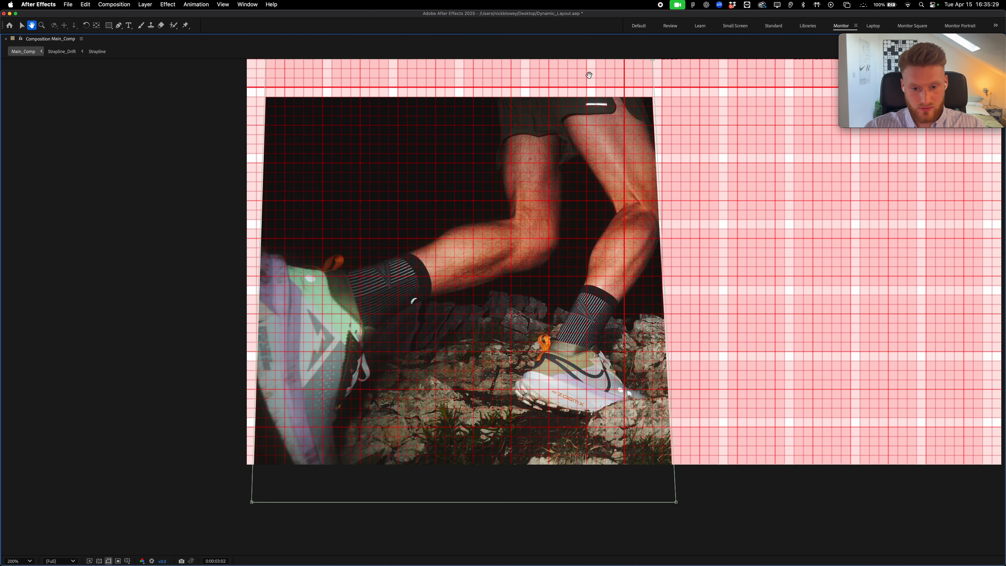
Pull the mask's bottom corners up to crop the photo, checking against the Figma layout
left_click_drag(677, 427, 653, 369)
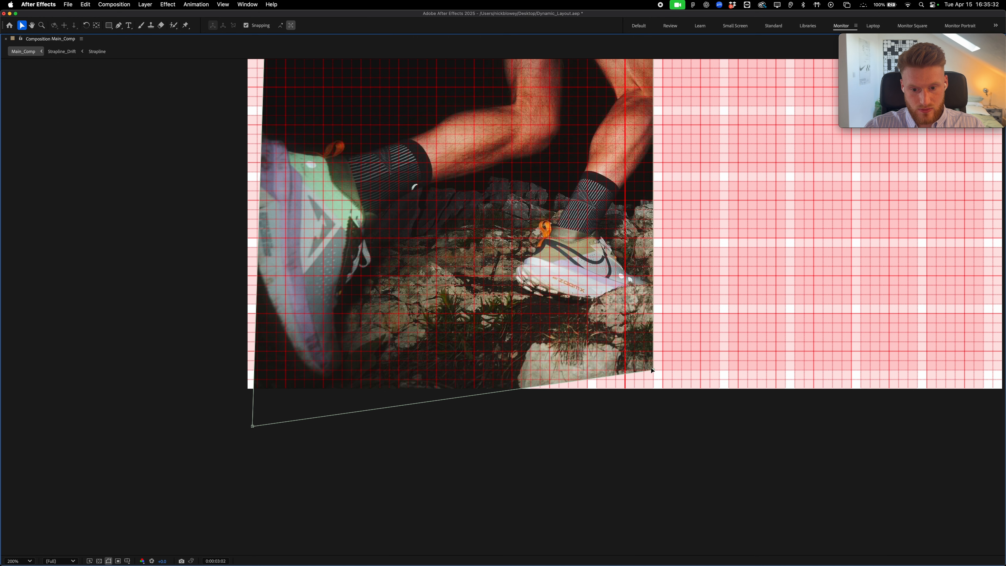
left_click_drag(253, 427, 267, 368)
key("super+Tab")
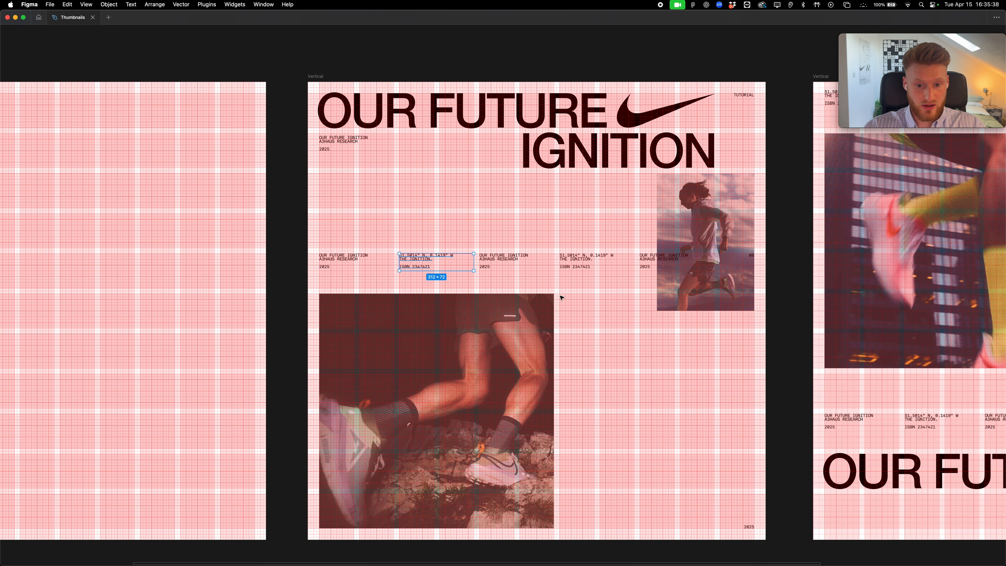
key("super+Tab")
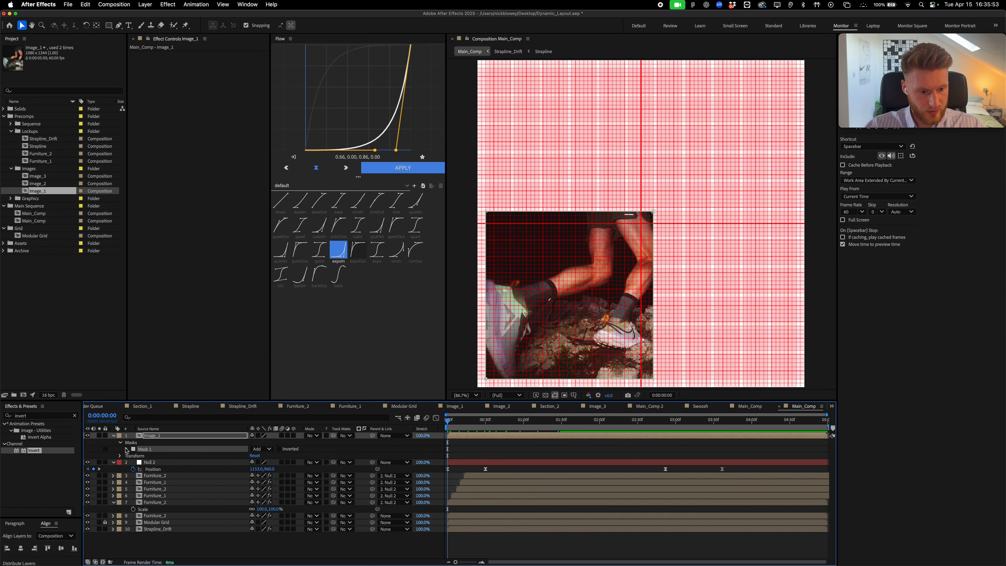
Keyframe Image_1's Mask Path at 0:00 and move the second mask keyframe to 0:30
left_click(127, 449)
left_click(140, 456)
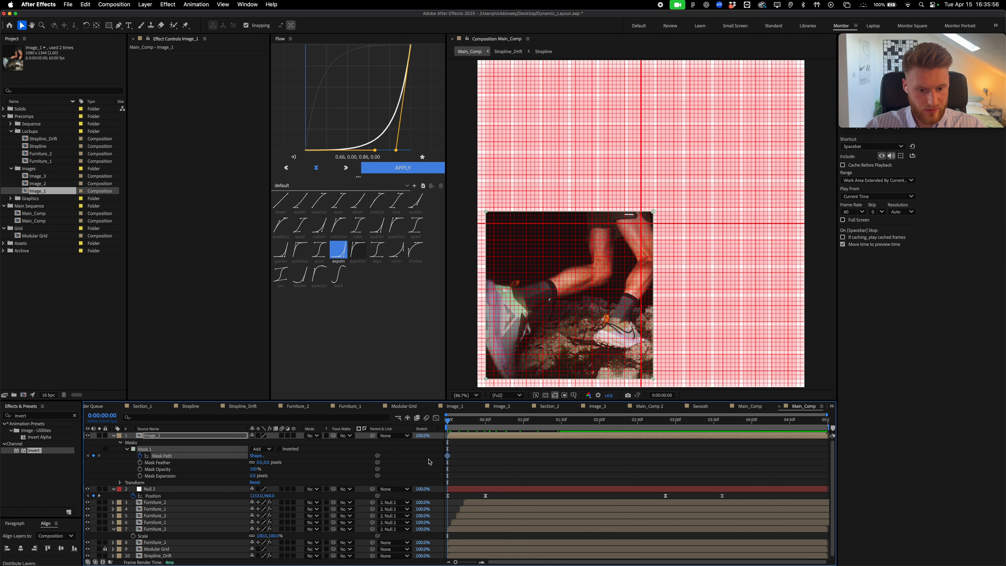
left_click_drag(450, 458, 488, 458)
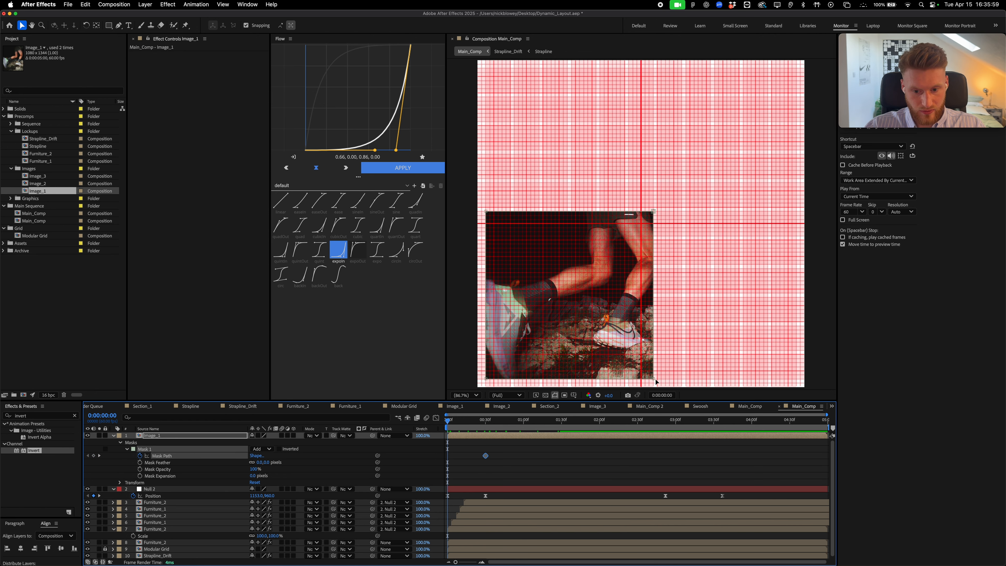
key("grave")
scroll(637, 372, "up", 3)
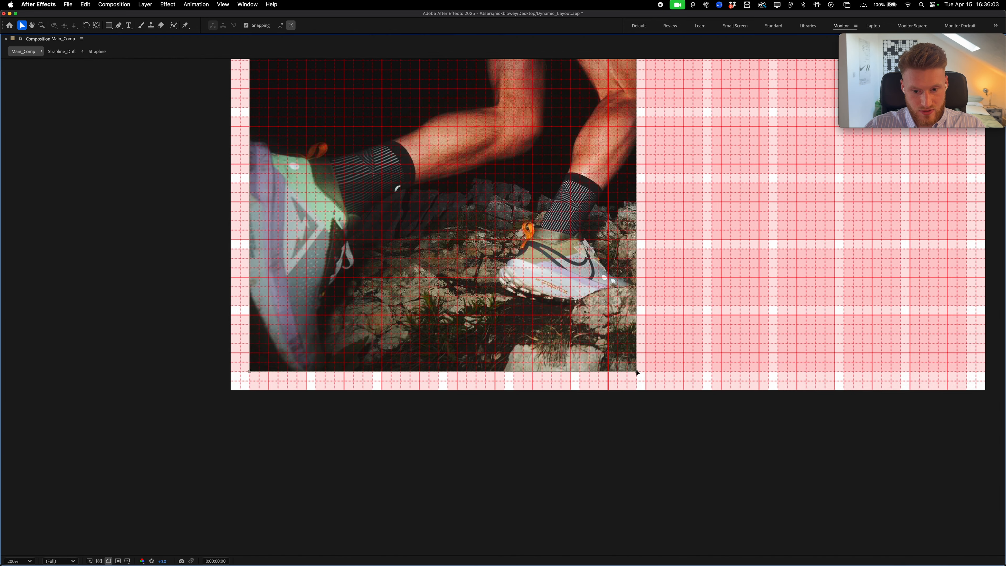
scroll(276, 508, "down", 1)
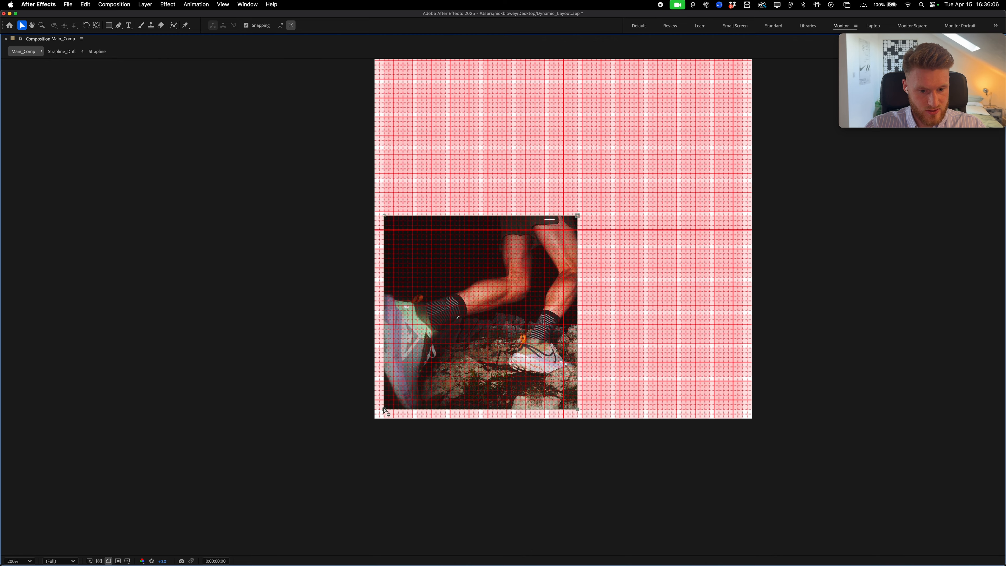
scroll(384, 410, "up", 1)
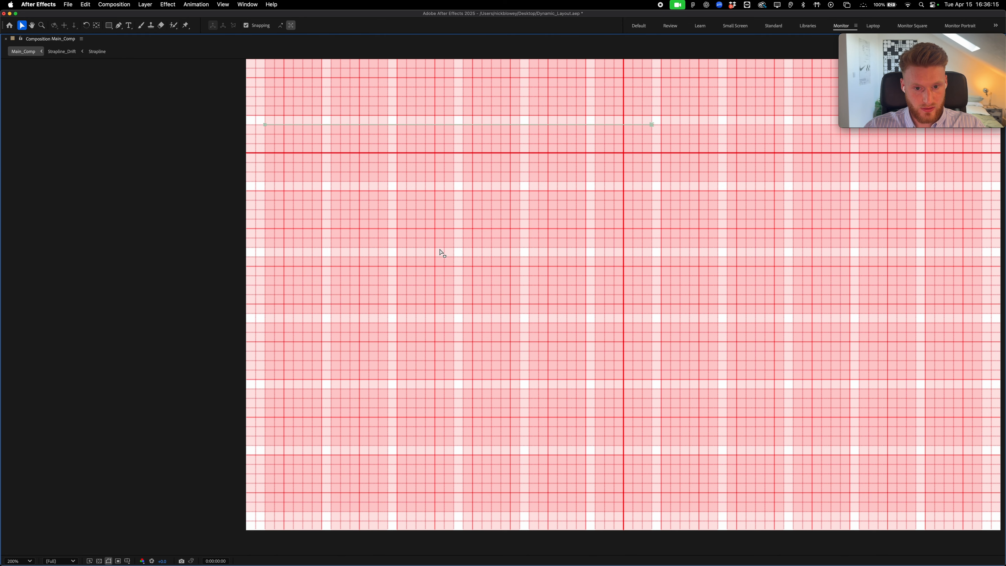
key("grave")
Copy the 0:30 mask path keyframe and paste it at 3:00
left_click_drag(549, 478, 441, 451)
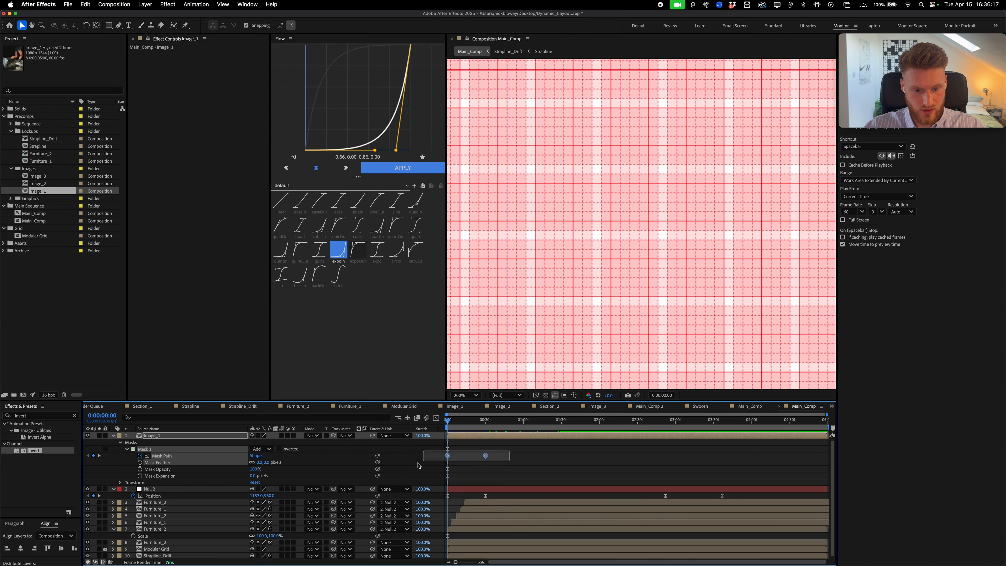
left_click(460, 395)
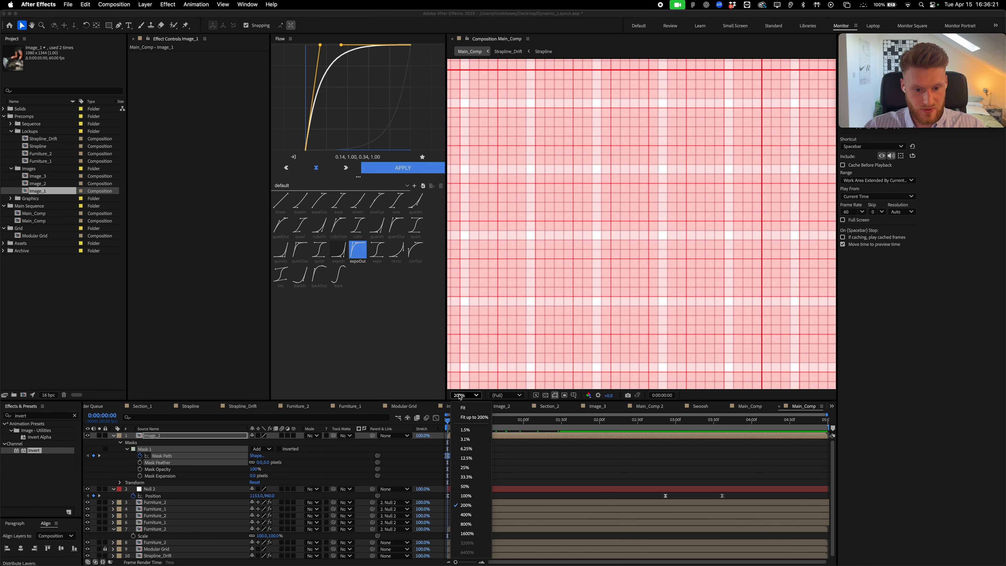
left_click(455, 408)
left_click_drag(450, 423, 675, 427)
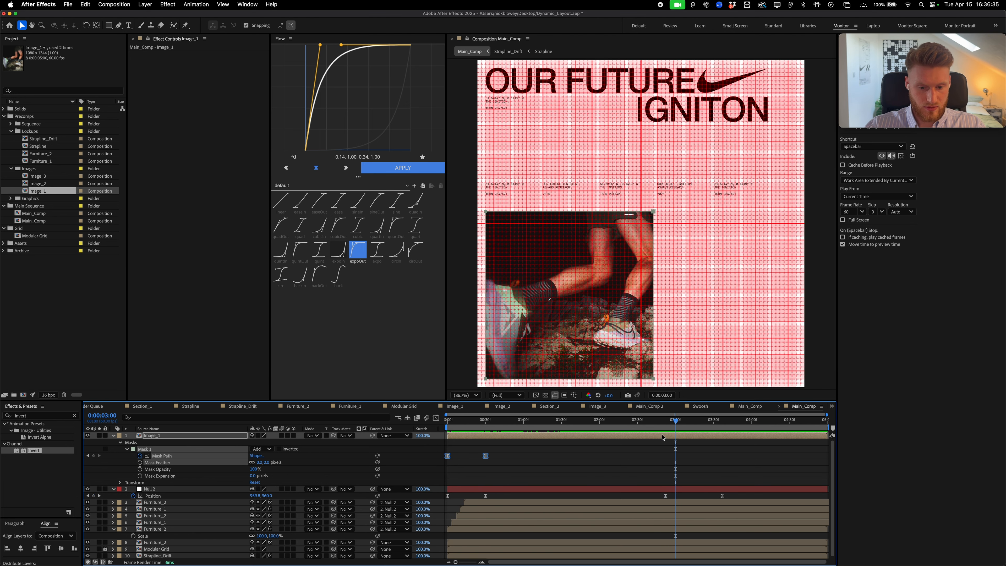
left_click_drag(526, 467, 465, 449)
key("super+c")
key("super+v")
At 3:30, collapse the mask diagonally so the photo wipes away completely
key("super+shift+Right")
key("super+shift+Right")
key("super+shift+Right")
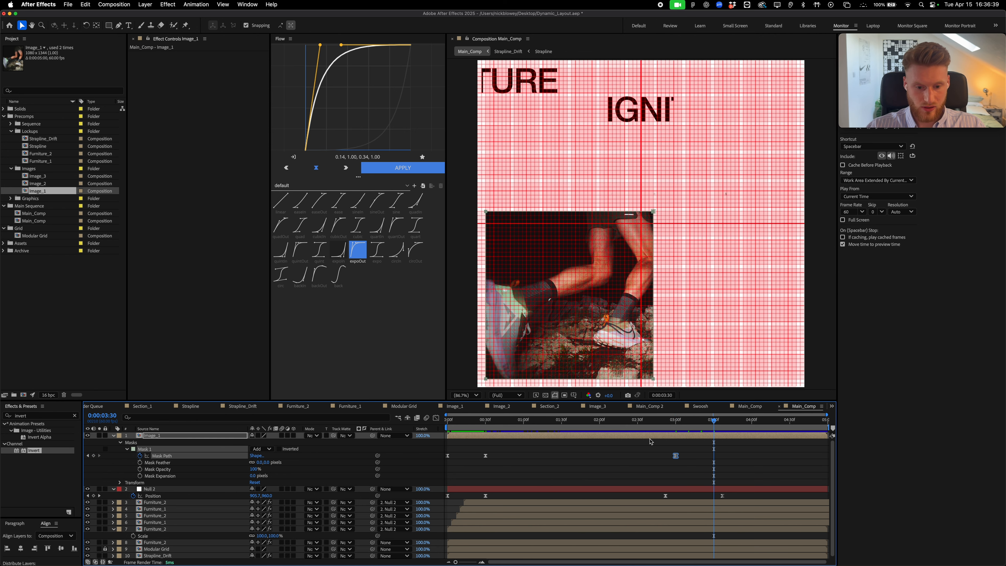
key("grave")
scroll(613, 215, "up", 5)
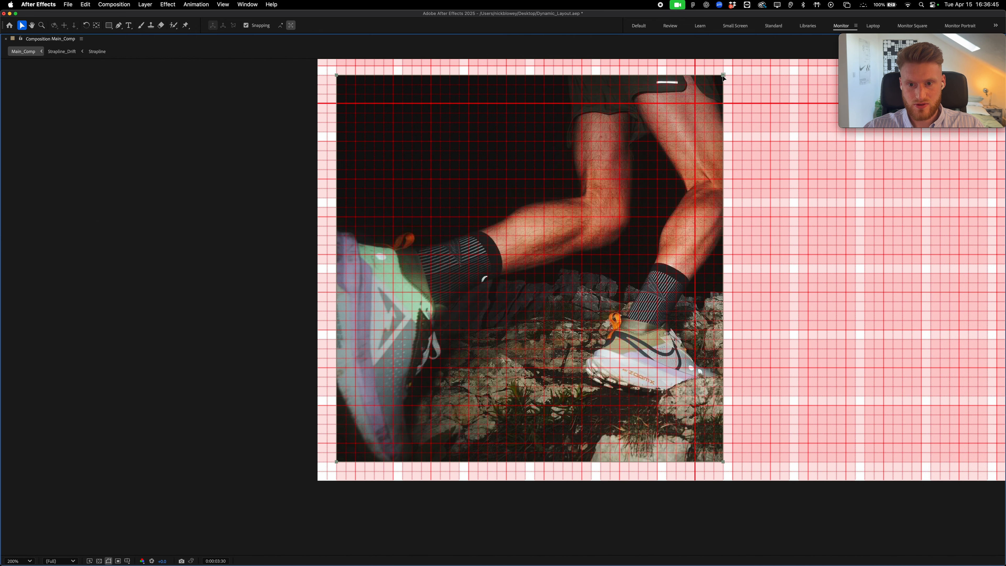
left_click_drag(337, 76, 722, 461)
key("grave")
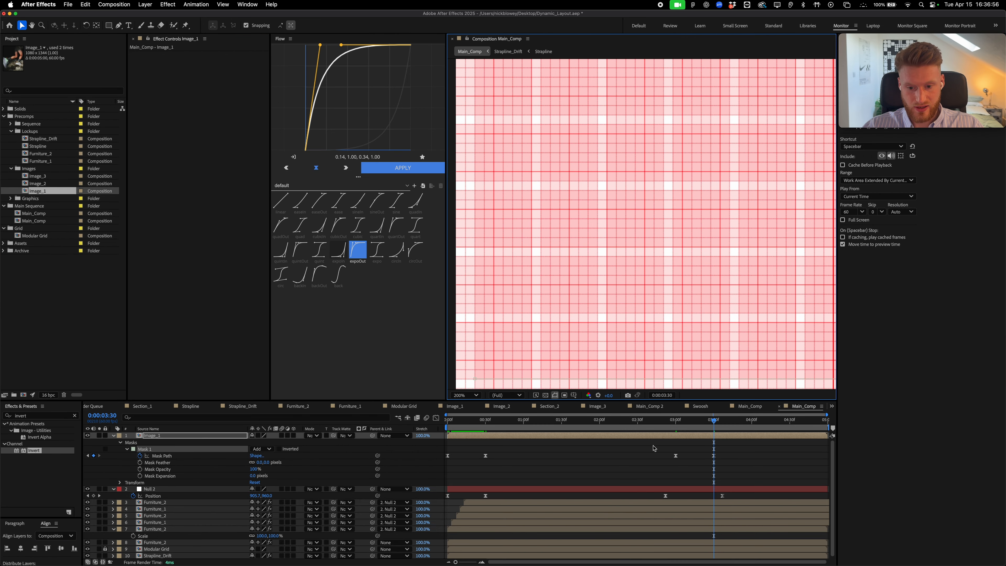
Apply expoIn easing to the two exit Mask Path keyframes
left_click_drag(654, 447, 723, 461)
left_click(338, 250)
left_click(403, 168)
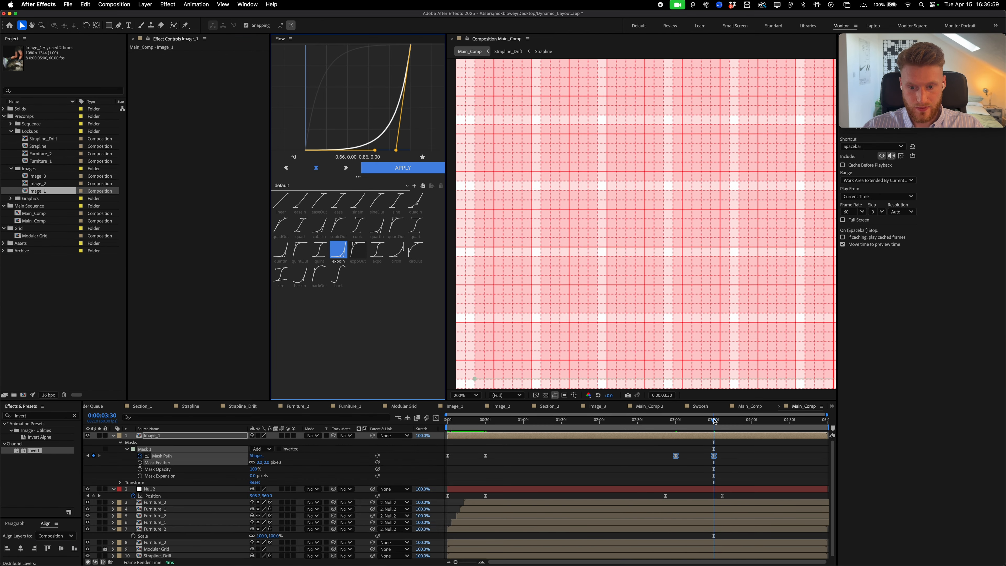
Scrub through the composition to preview the photo's wipe-in and wipe-out
left_click_drag(714, 420, 384, 415)
key("shift+slash")
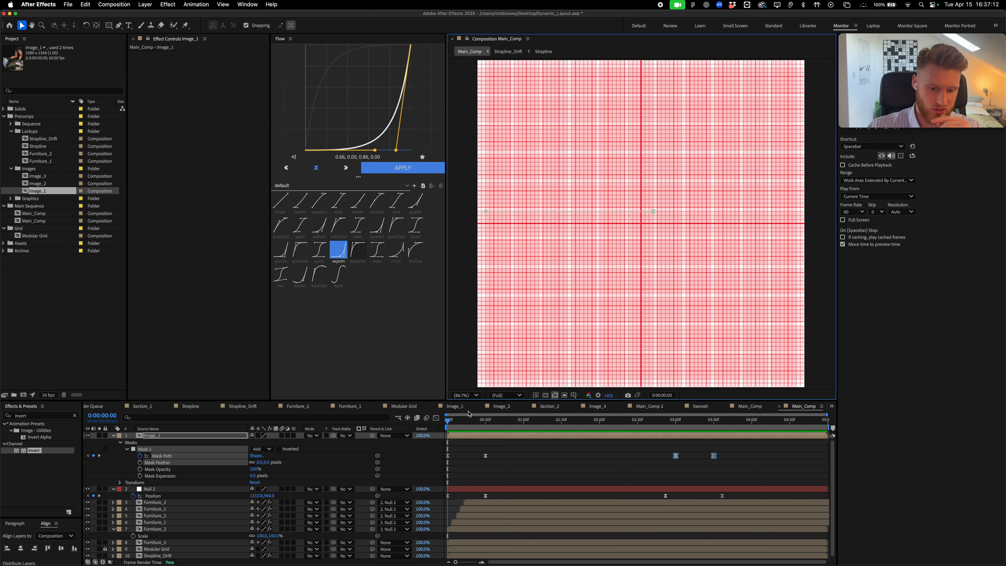
left_click_drag(444, 423, 381, 451)
left_click_drag(477, 420, 554, 418)
Compare the result against the Figma Thumbnails reference layouts
key("super+Tab")
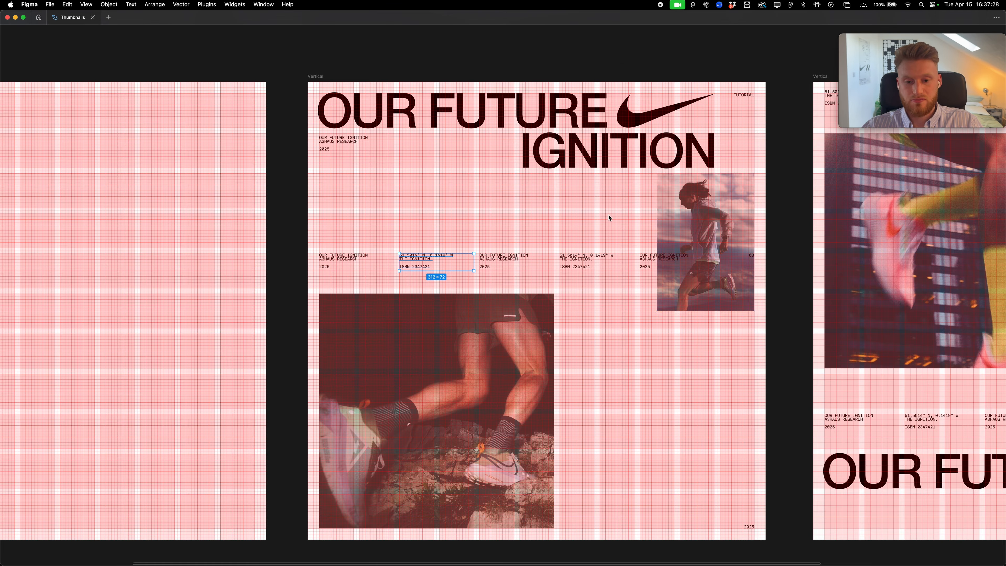
scroll(597, 326, "right", 10)
scroll(597, 325, "down", 5)
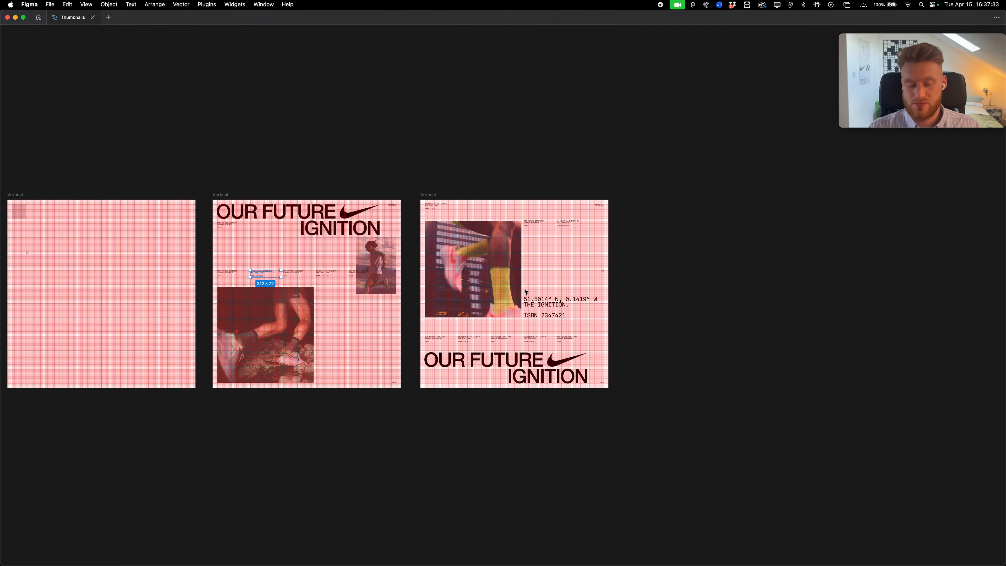
key("super+Tab")
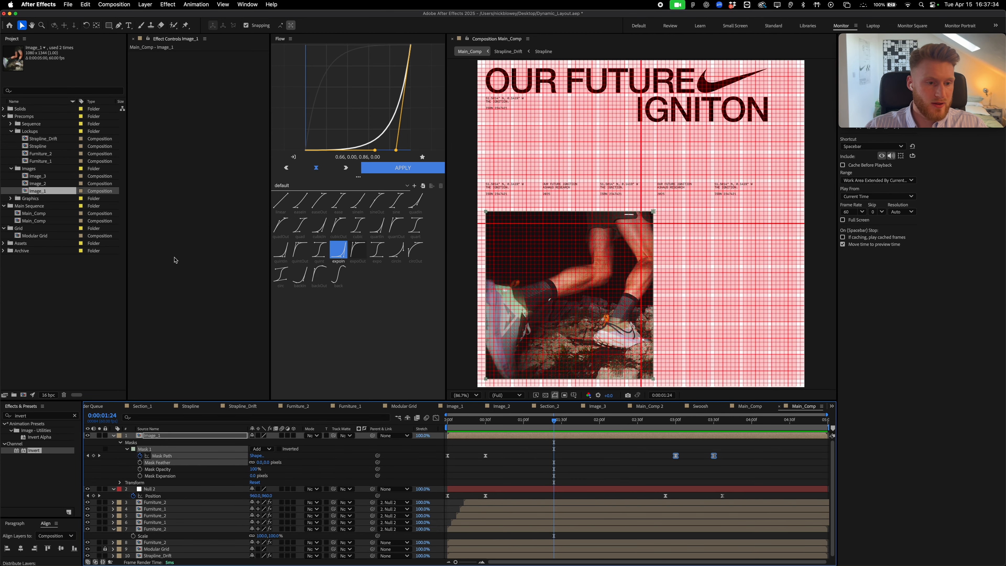
Locate Main_Comp and the Section_1 and Section_2 precomps in the Project panel
left_click(41, 214)
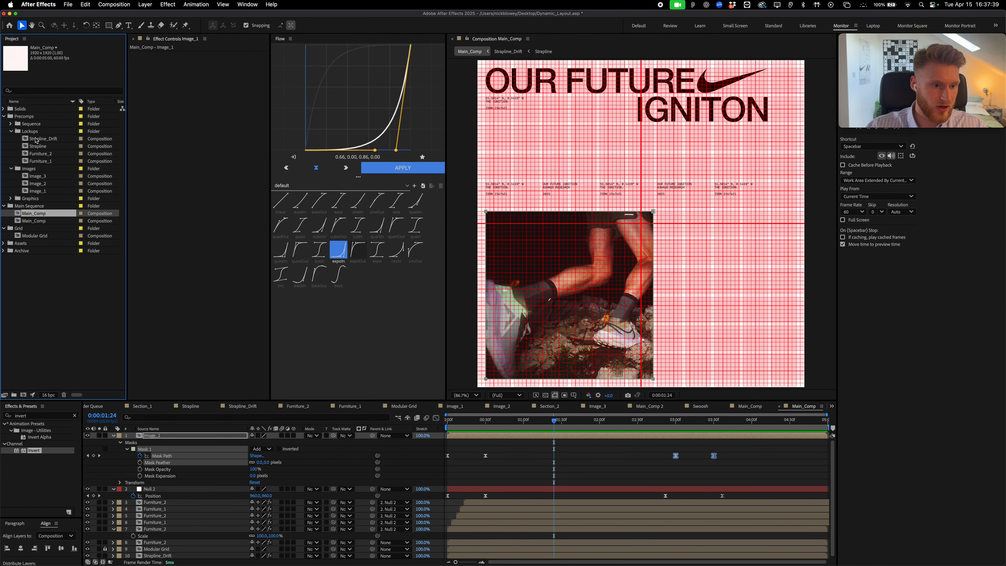
left_click(10, 124)
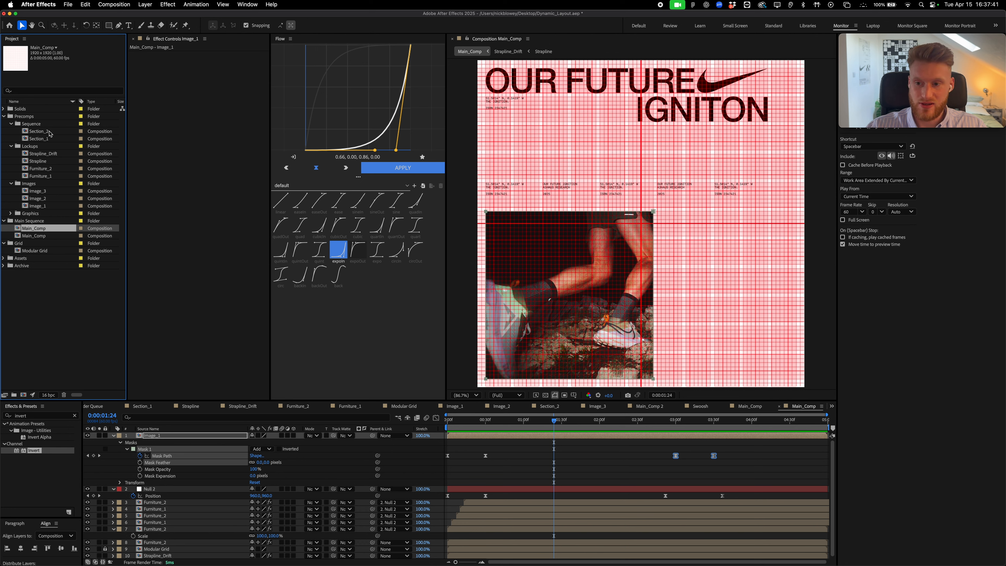
left_click(27, 116)
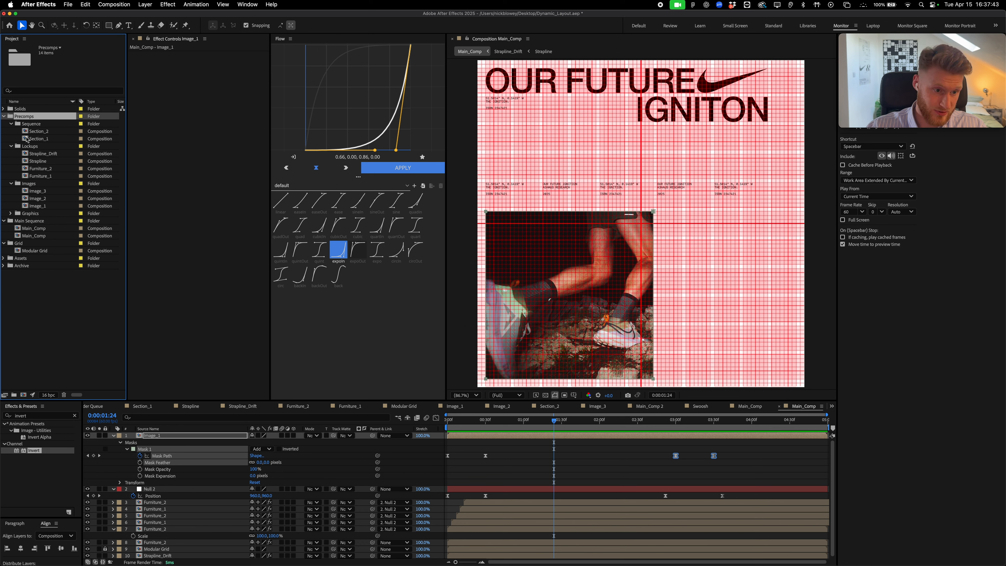
left_click(43, 137)
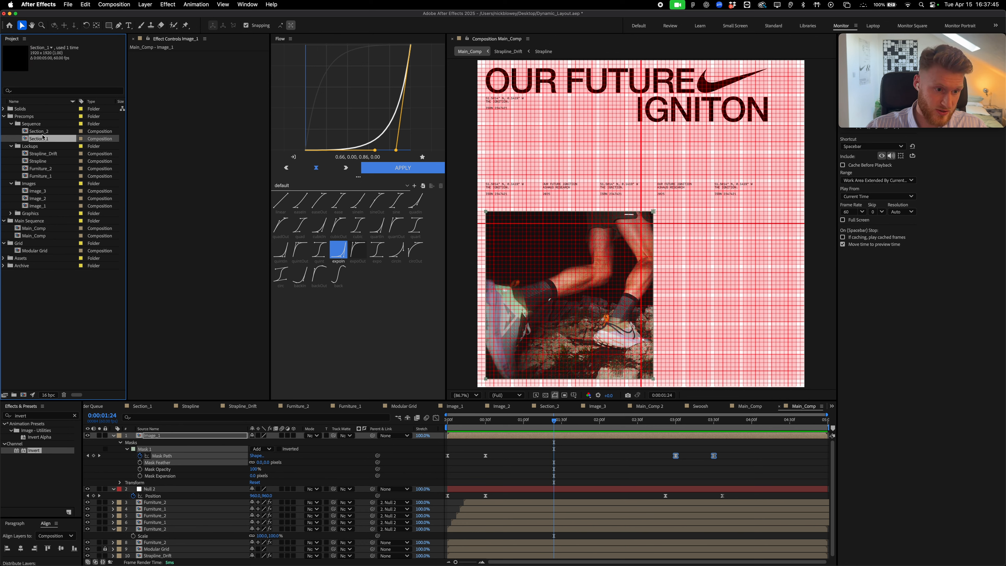
left_click(42, 133)
left_click(42, 138)
left_click(42, 132)
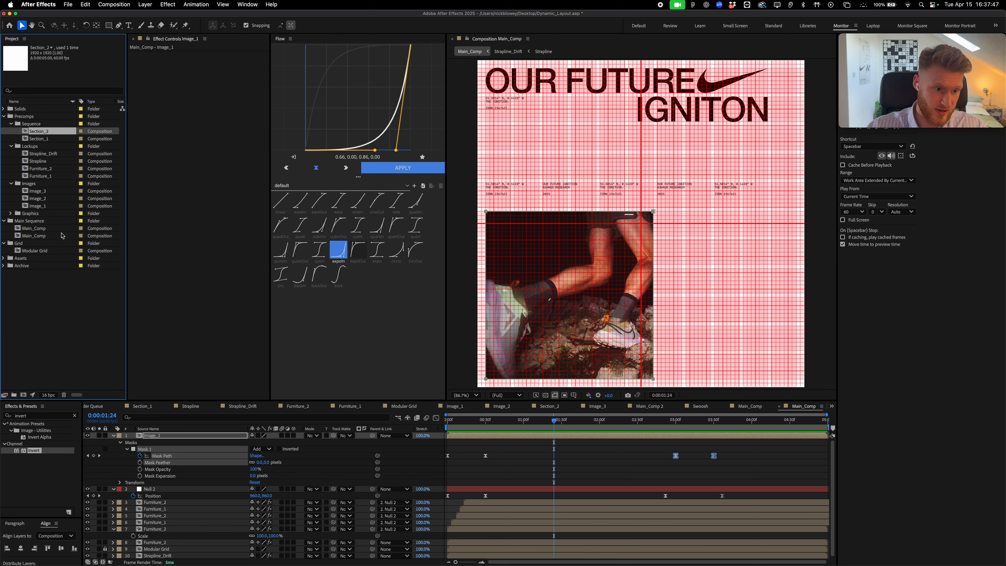
left_click(36, 224)
left_click(35, 229)
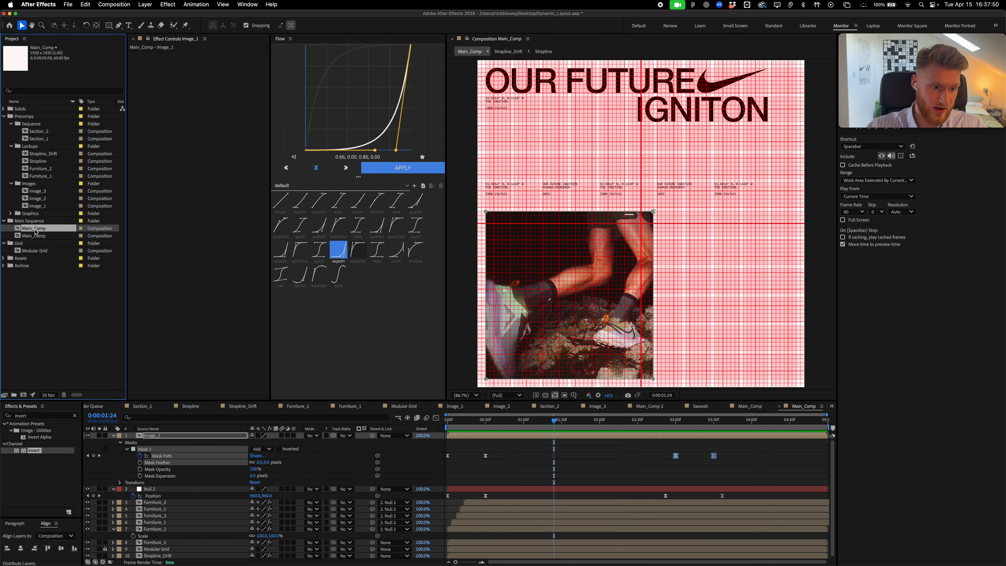
Duplicate Main_Comp as Main_Comp 3, open it, and delete every layer except Modular Grid
key("super+d")
double_click(35, 229)
key("Delete")
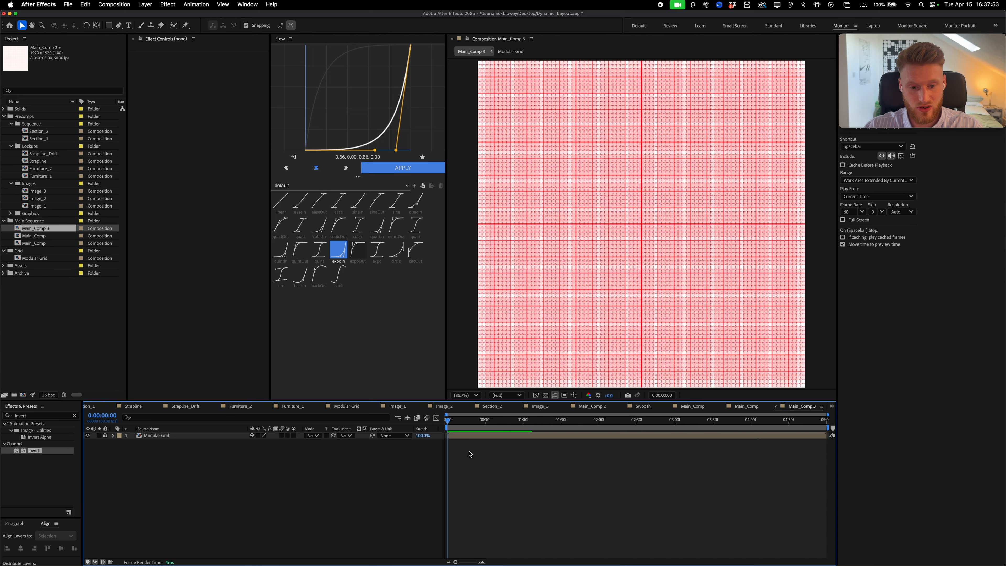
Drag the Section_2 and Section_1 precomps into Main_Comp 3's timeline
left_click(36, 131)
left_click(35, 139, "shift")
left_click_drag(36, 138, 590, 443)
left_click(471, 466)
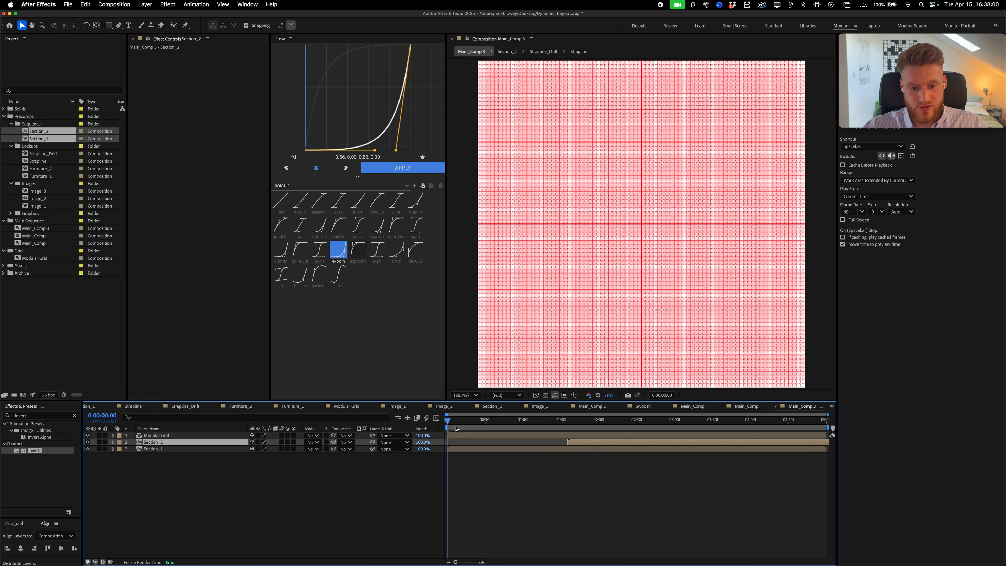
Shift Section_2 to start around 1:35 and play back Main_Comp 3
left_click_drag(454, 423, 502, 423)
key("space")
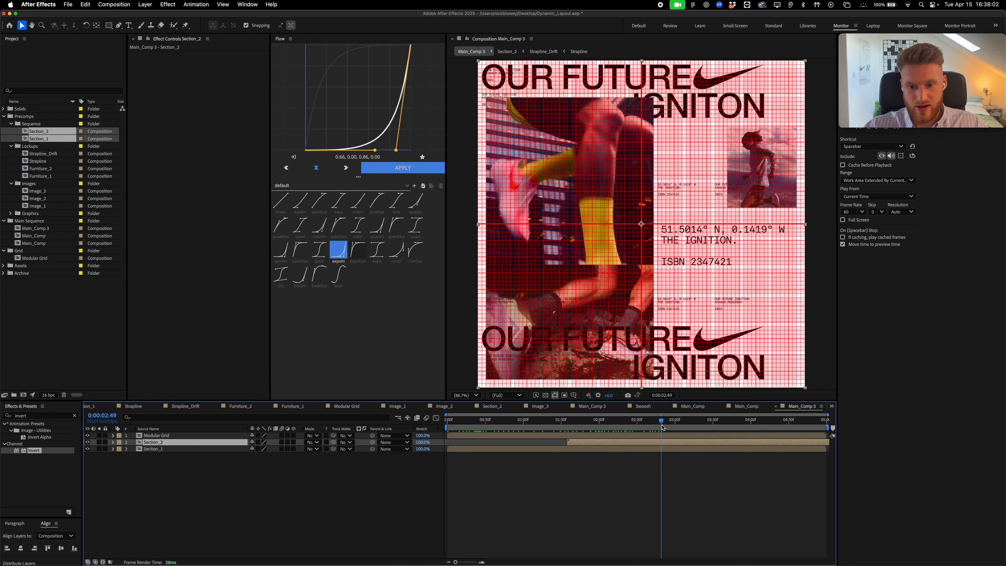
left_click(449, 422)
Keyframe Section_1's Position from off-screen right (1488,960) to centred 960,960
left_click(463, 448)
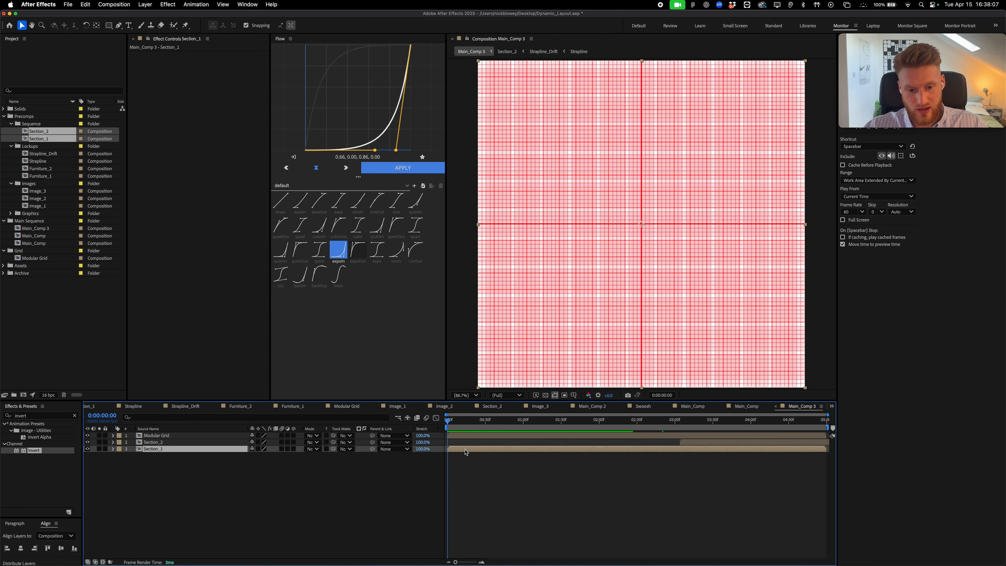
key("p")
left_click(133, 455)
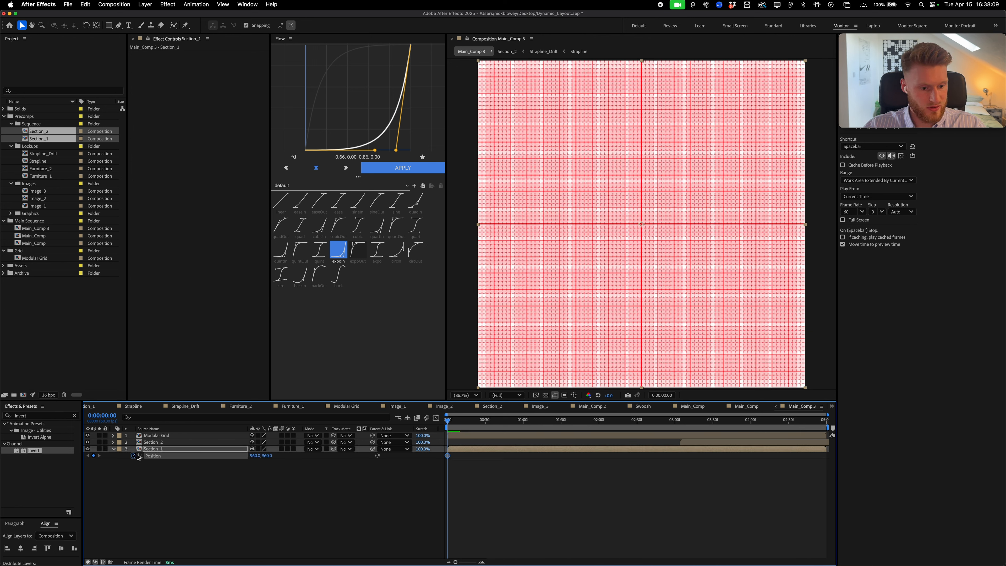
left_click_drag(506, 427, 524, 428)
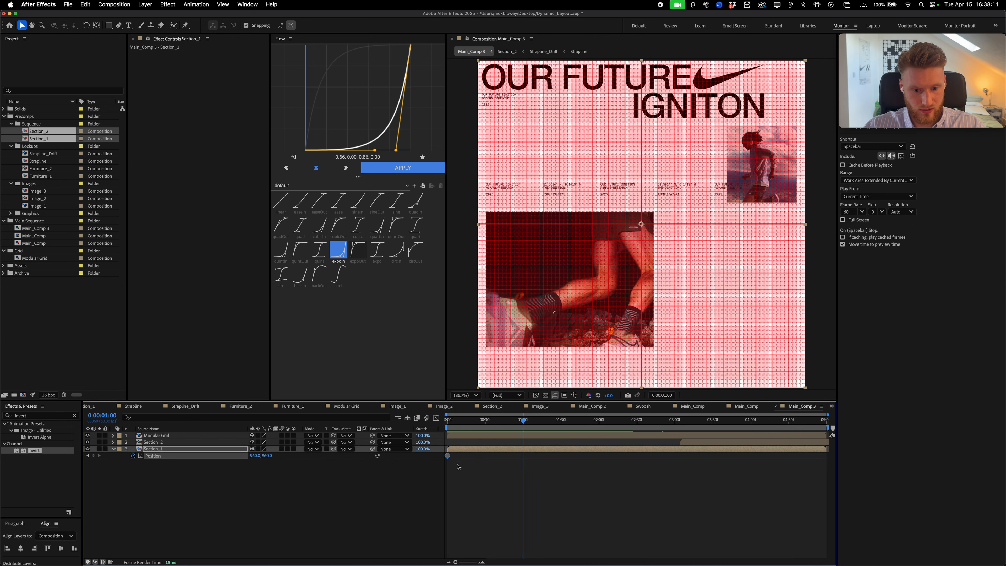
left_click_drag(447, 455, 523, 455)
key("Home")
left_click_drag(573, 271, 648, 268)
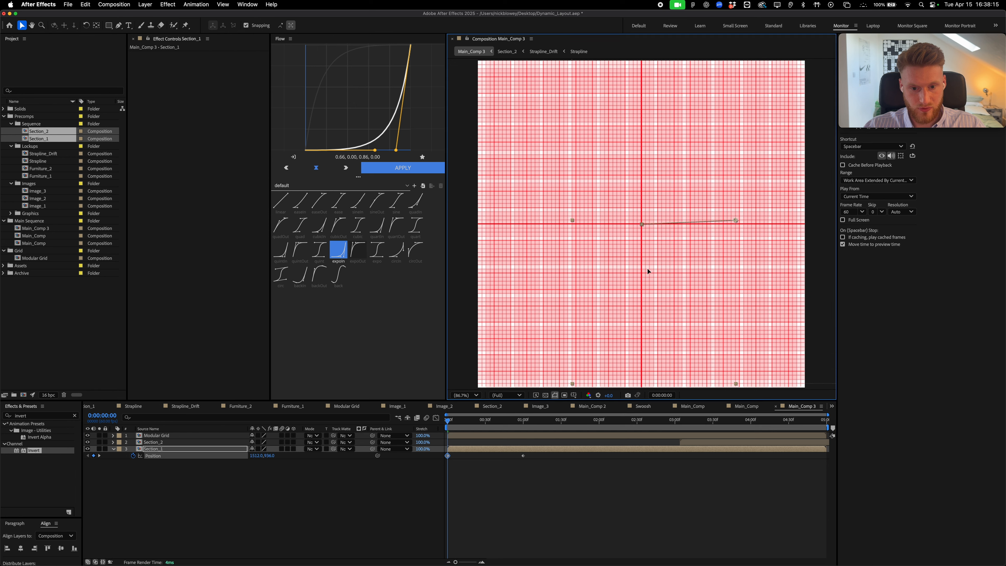
left_click(61, 547)
Ease both position keyframes with expoOut and move the landing keyframe to 1:30
left_click_drag(549, 493, 437, 450)
left_click(353, 259)
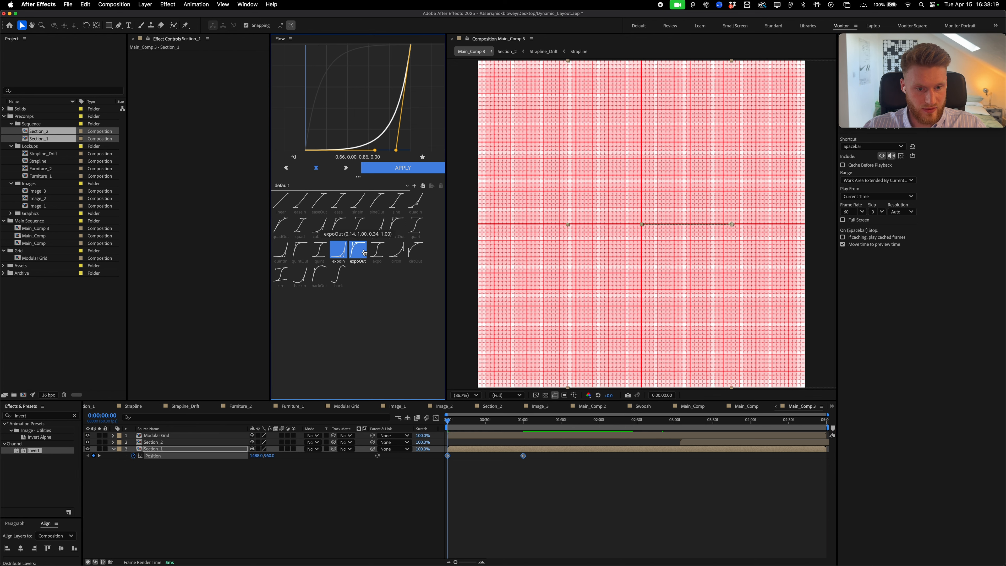
left_click(386, 173)
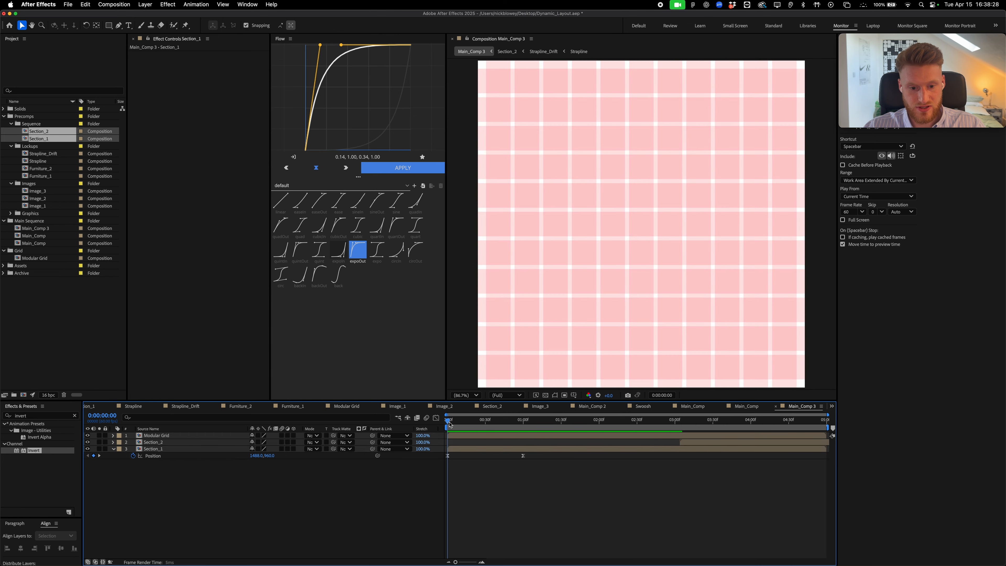
left_click_drag(450, 420, 561, 421)
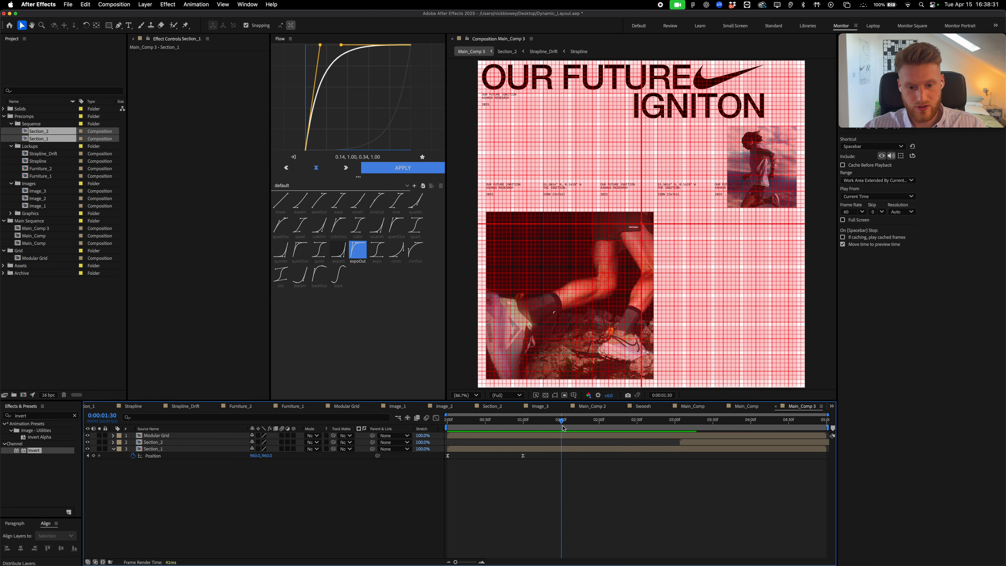
left_click_drag(523, 458, 561, 458)
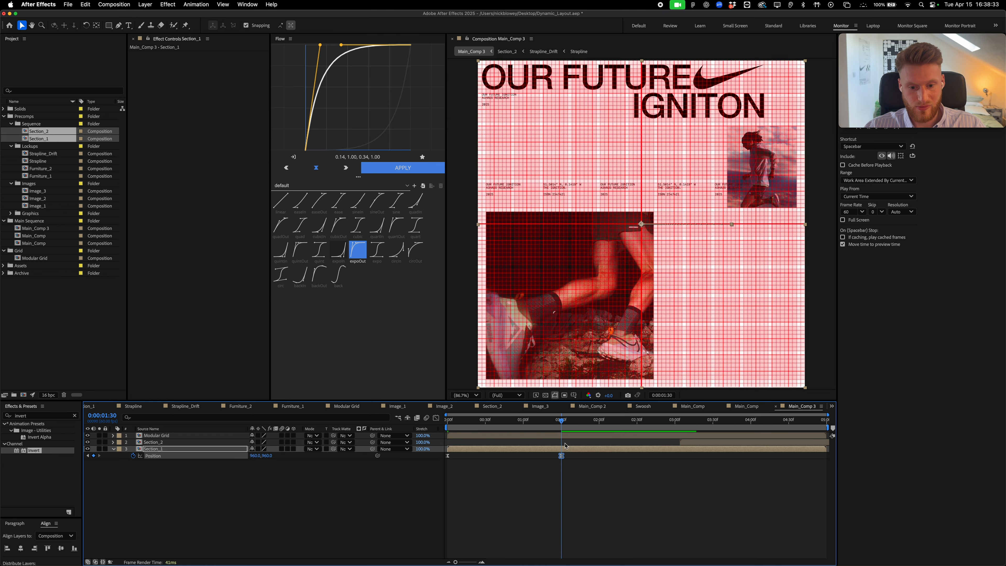
key("space")
Push Section_2 later and add a Section_1 hold position keyframe at 3:00
left_click_drag(674, 441, 825, 443)
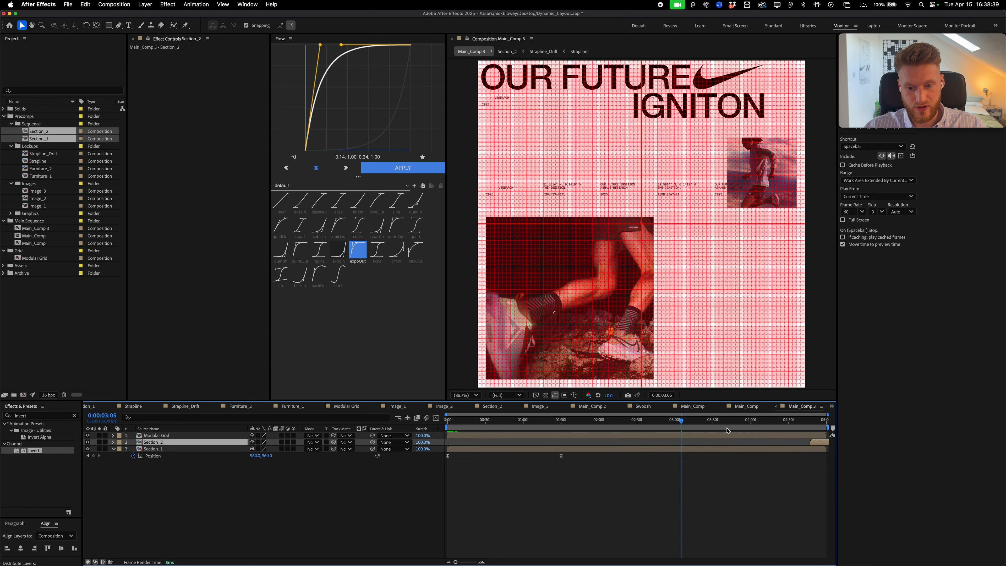
left_click_drag(703, 423, 674, 428)
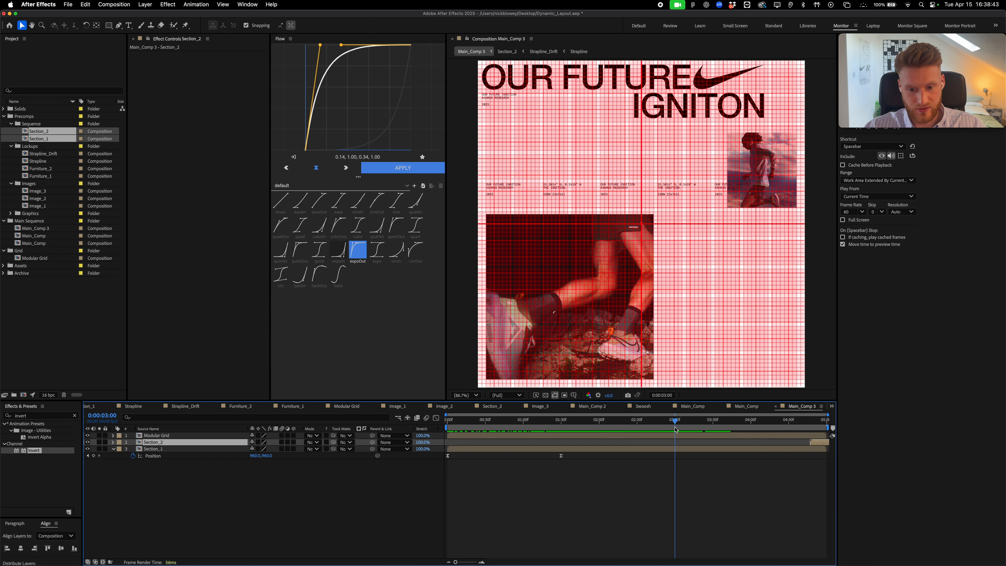
left_click(94, 455)
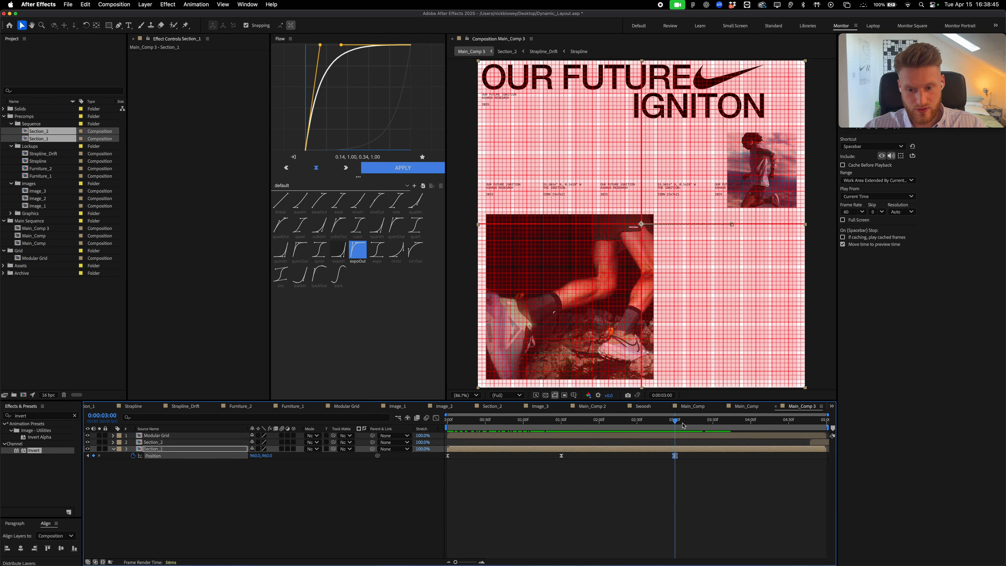
left_click_drag(674, 421, 728, 428)
Delete the Modular Grid layer from Main_Comp 3
left_click(557, 515)
left_click(627, 271)
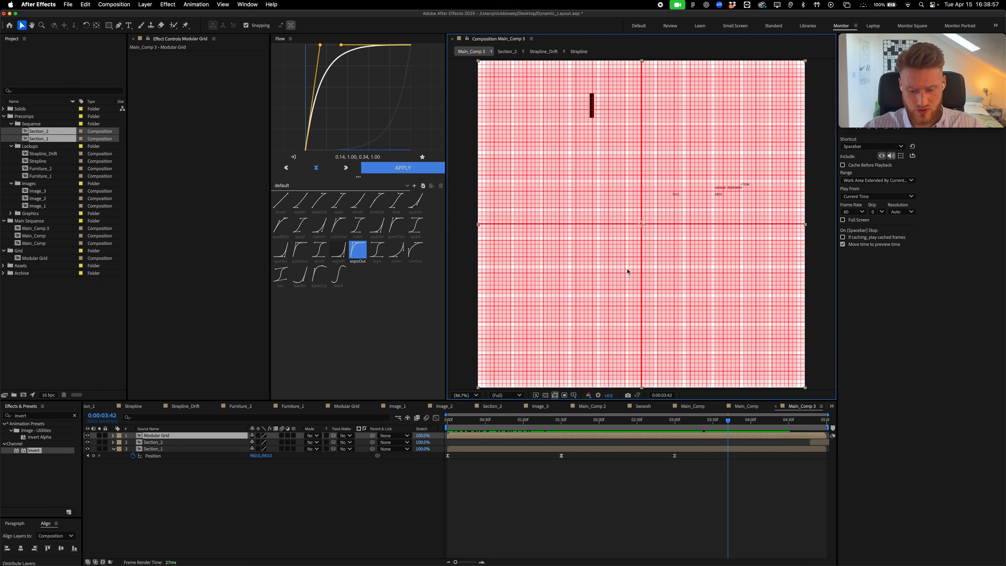
key("shift+Right")
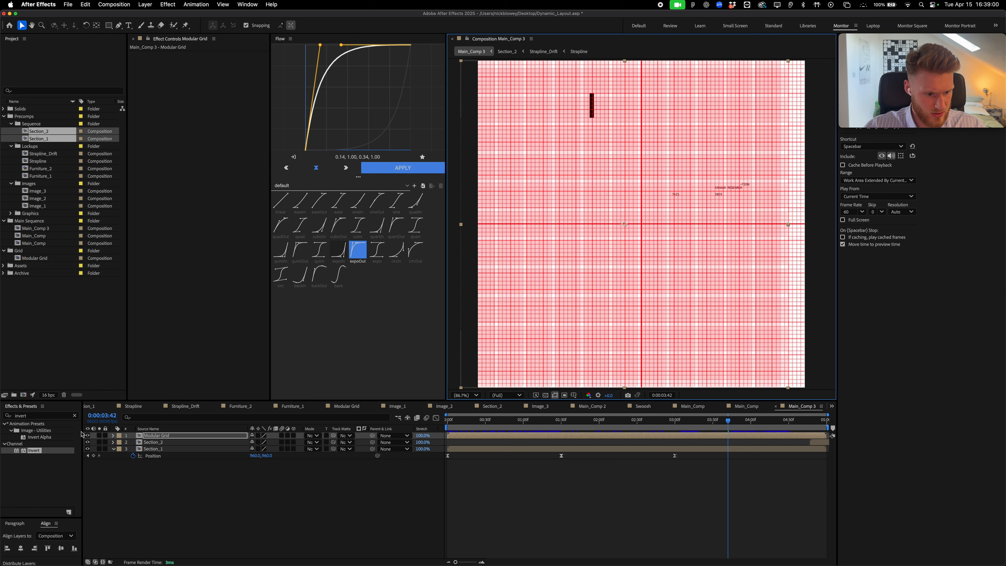
left_click(133, 448)
left_click(88, 436)
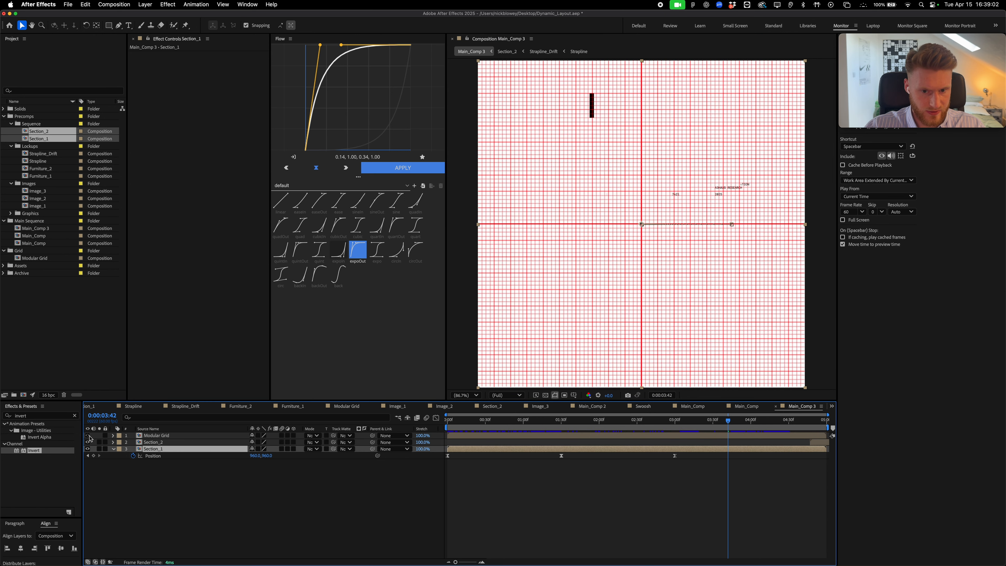
left_click(163, 437)
key("Delete")
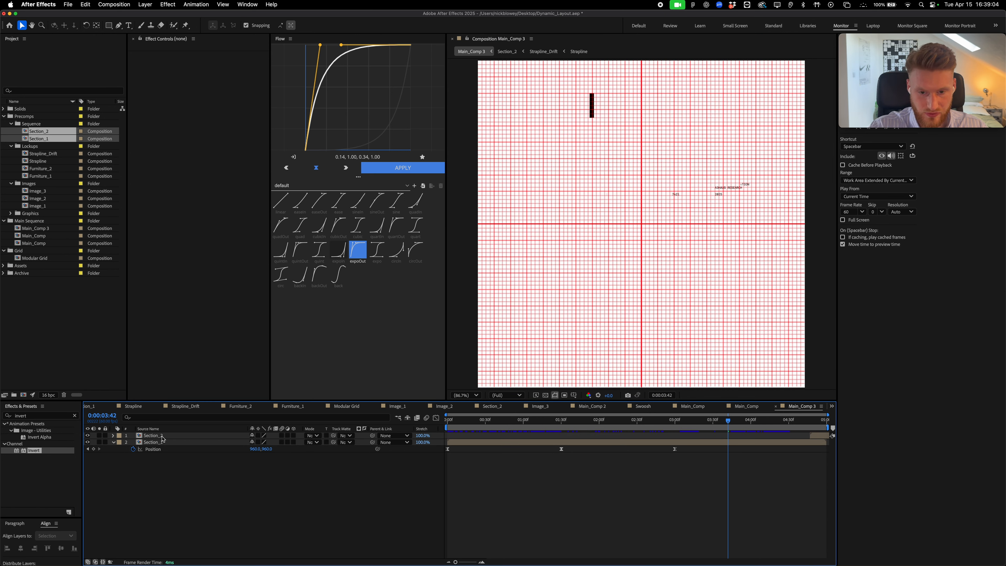
Turn off the proportional grid, shift Section_1 left for its exit, and apply expoIn easing
left_click(574, 395)
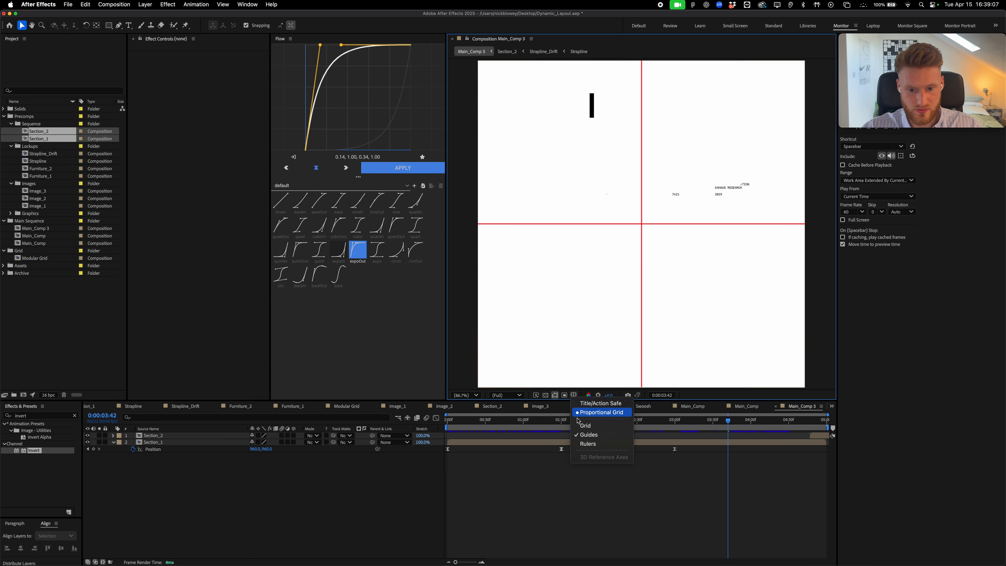
left_click(588, 435)
key("shift+Left")
key("shift+Left")
key("shift+Left")
key("shift+Left")
key("shift+Left")
key("shift+Left")
key("shift+Left")
key("shift+Left")
key("shift+Left")
key("shift+Left")
key("shift+Left")
key("shift+Left")
key("shift+Left")
key("shift+Left")
key("shift+Left")
key("shift+Left")
key("shift+Left")
key("shift+Left")
key("shift+Left")
key("shift+Left")
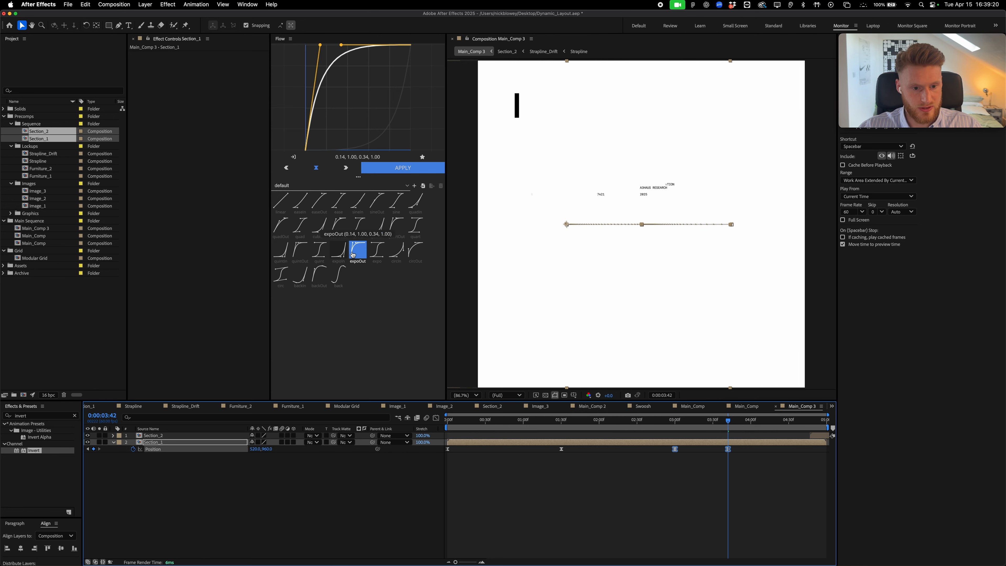
left_click(338, 250)
key("space")
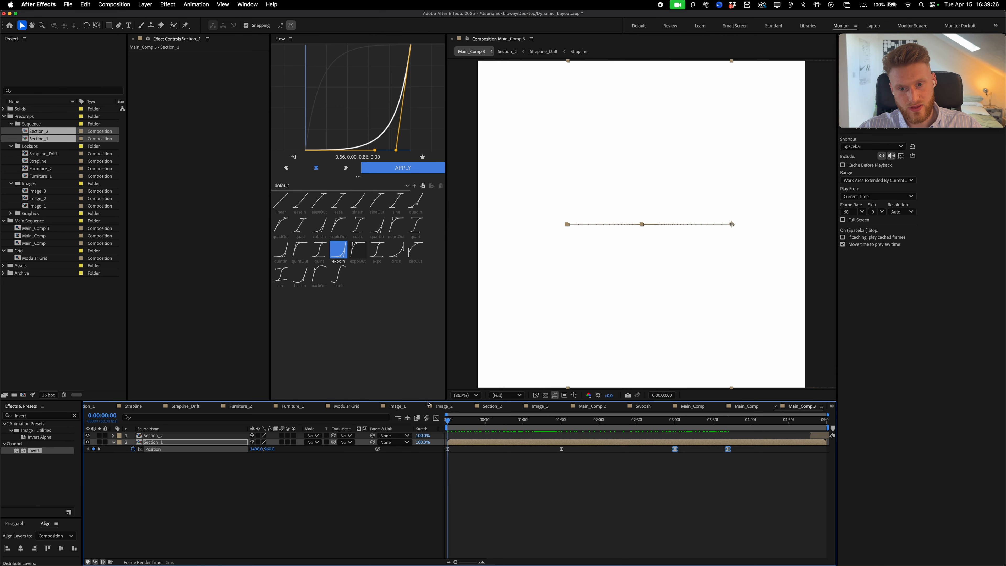
Paste Section_1's four Position keyframes onto Section_2
left_click_drag(596, 419, 447, 421)
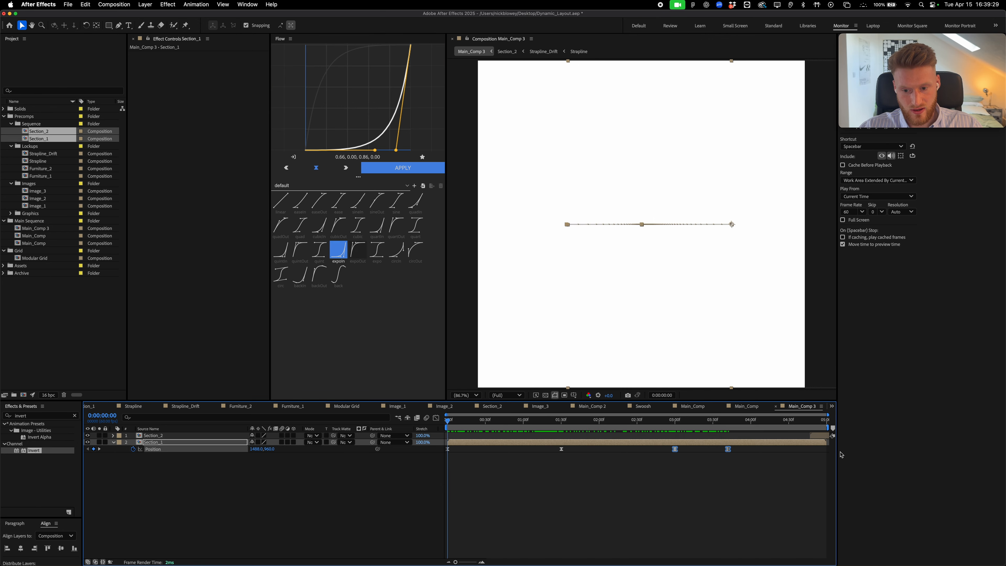
left_click_drag(816, 436, 454, 425)
left_click_drag(757, 476, 429, 444)
left_click(477, 436)
key("super+v")
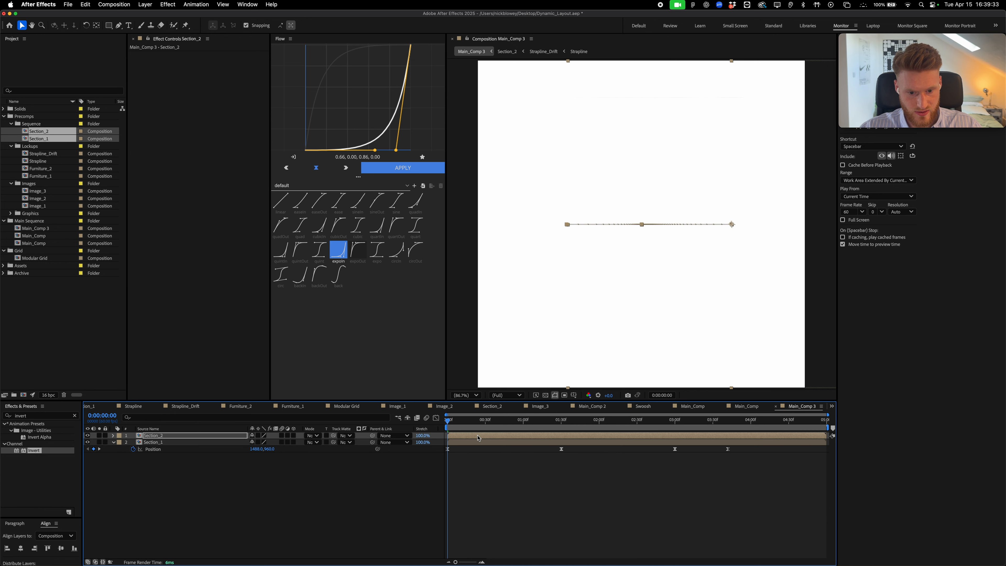
Start Section_2 at 3:32, trim Section_1 to end there, and open Composition Settings
left_click_drag(524, 435, 798, 446)
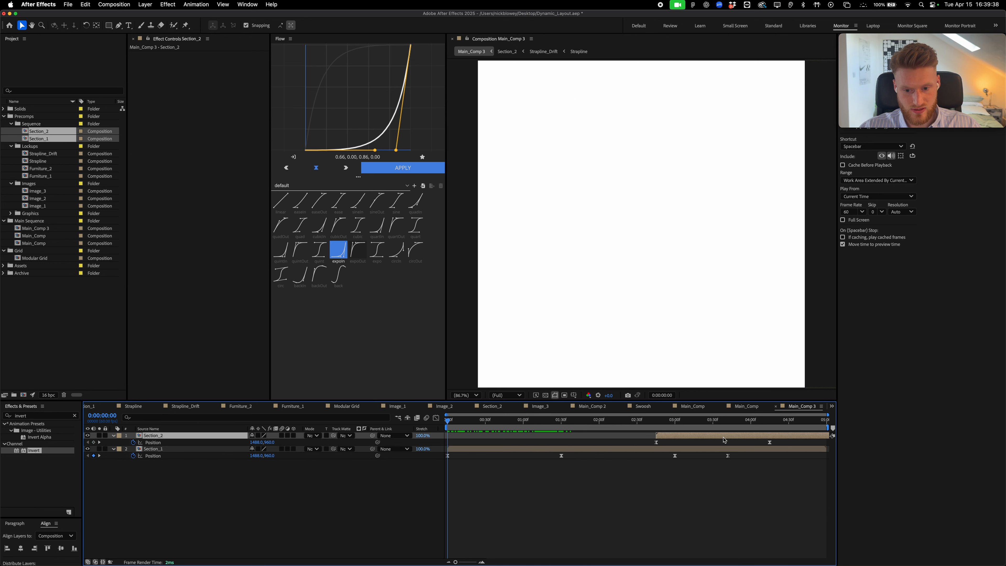
left_click(715, 420)
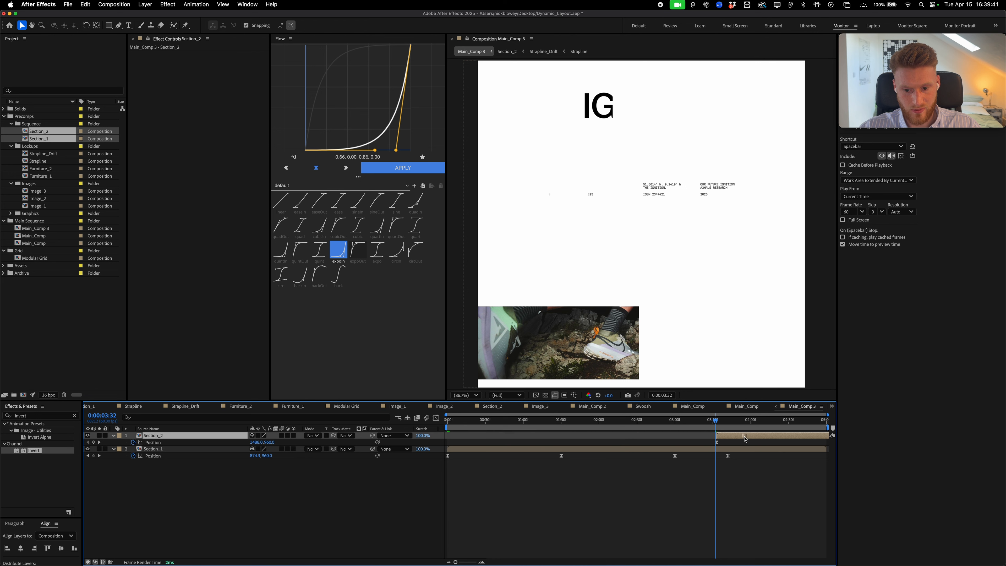
left_click_drag(746, 438, 744, 438)
left_click(727, 450)
key("alt+]")
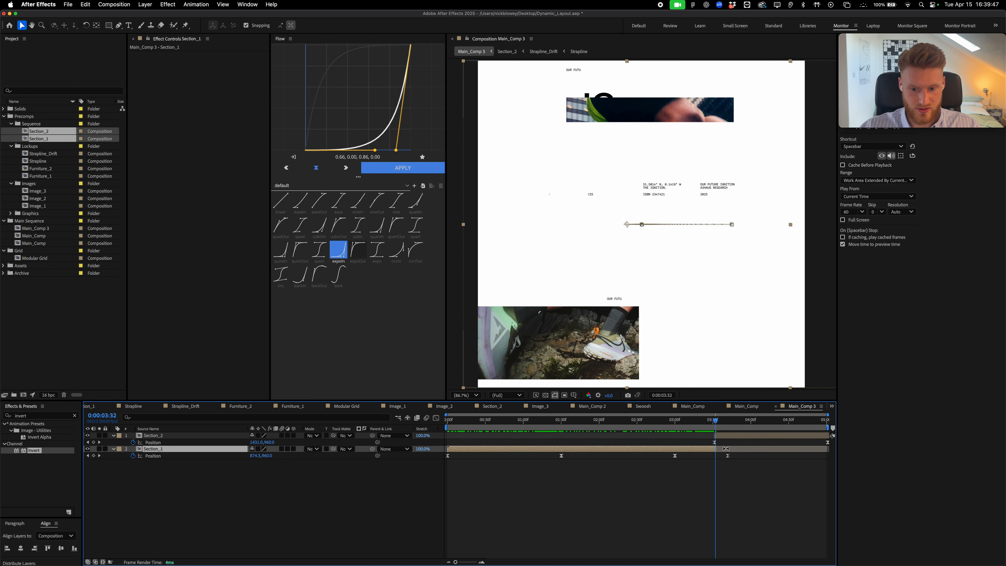
left_click(106, 5)
left_click(134, 30)
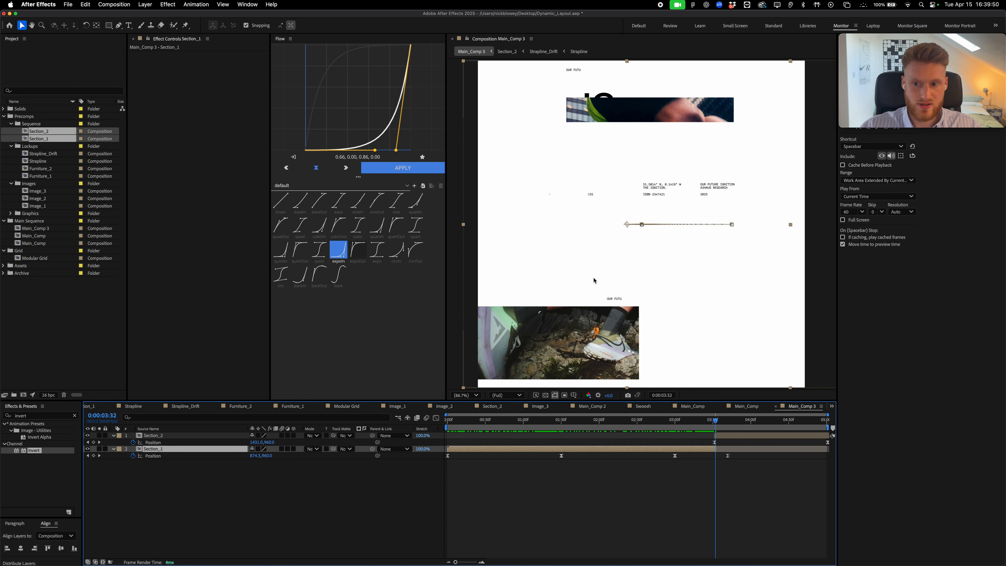